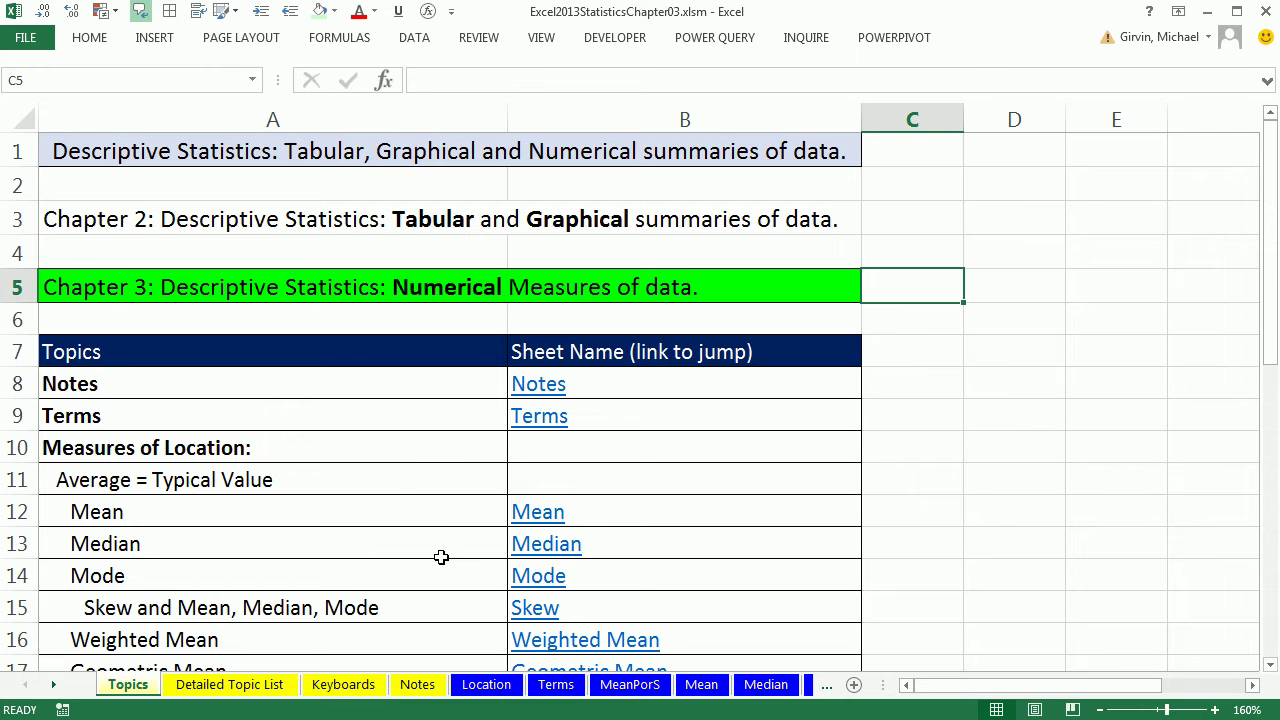
Step: On the Location sheet, calculate the mean test score in D5 with AVERAGE over A2:A21
click(486, 684)
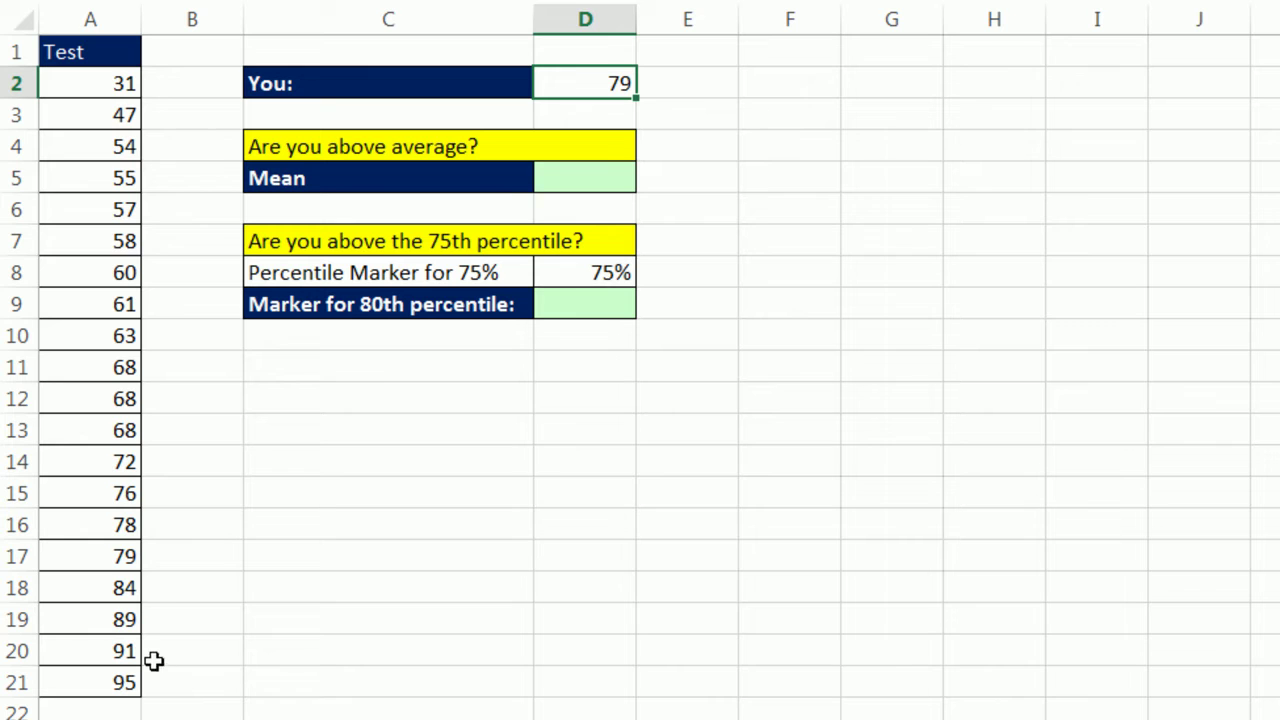
click(574, 174)
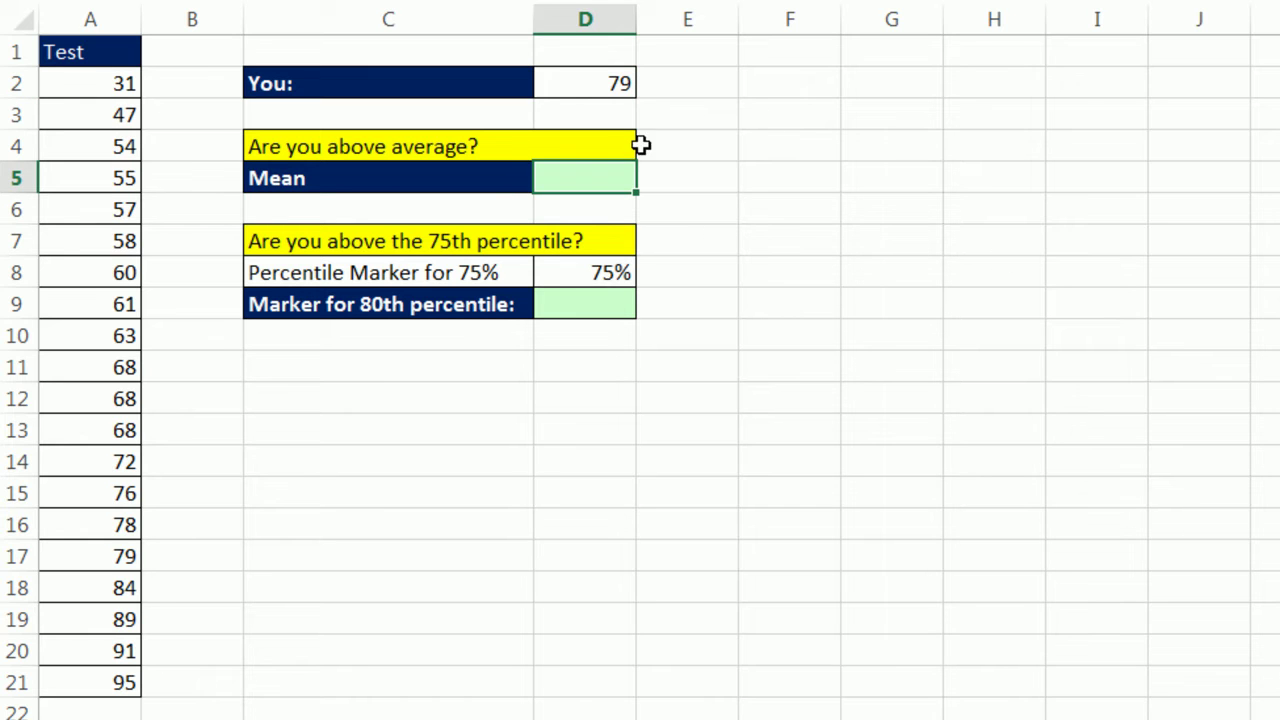
text(=a)
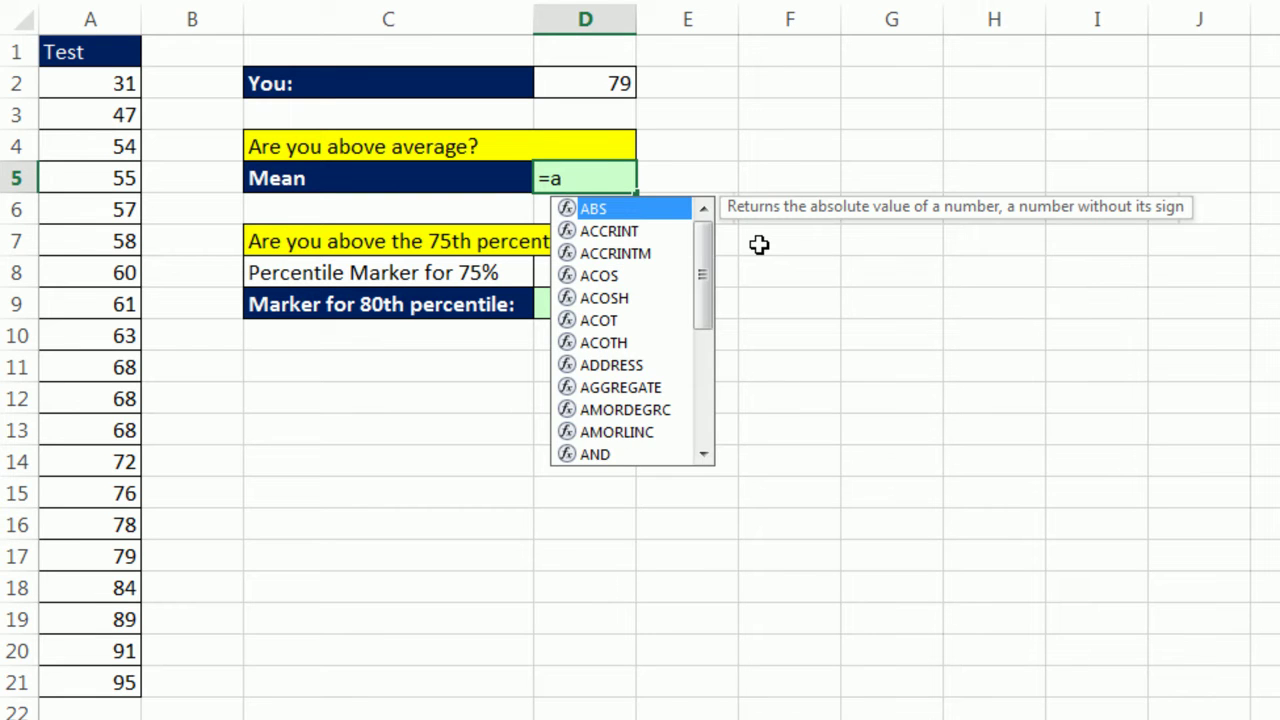
text(ver)
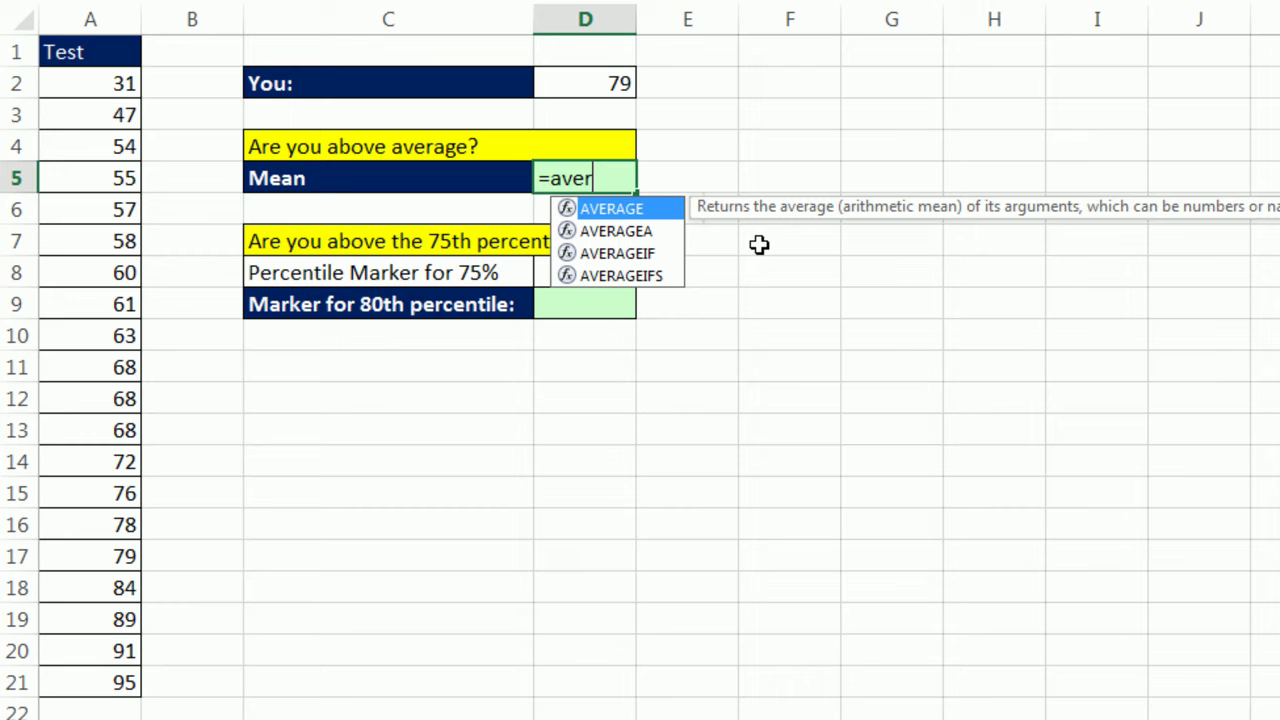
key(Tab)
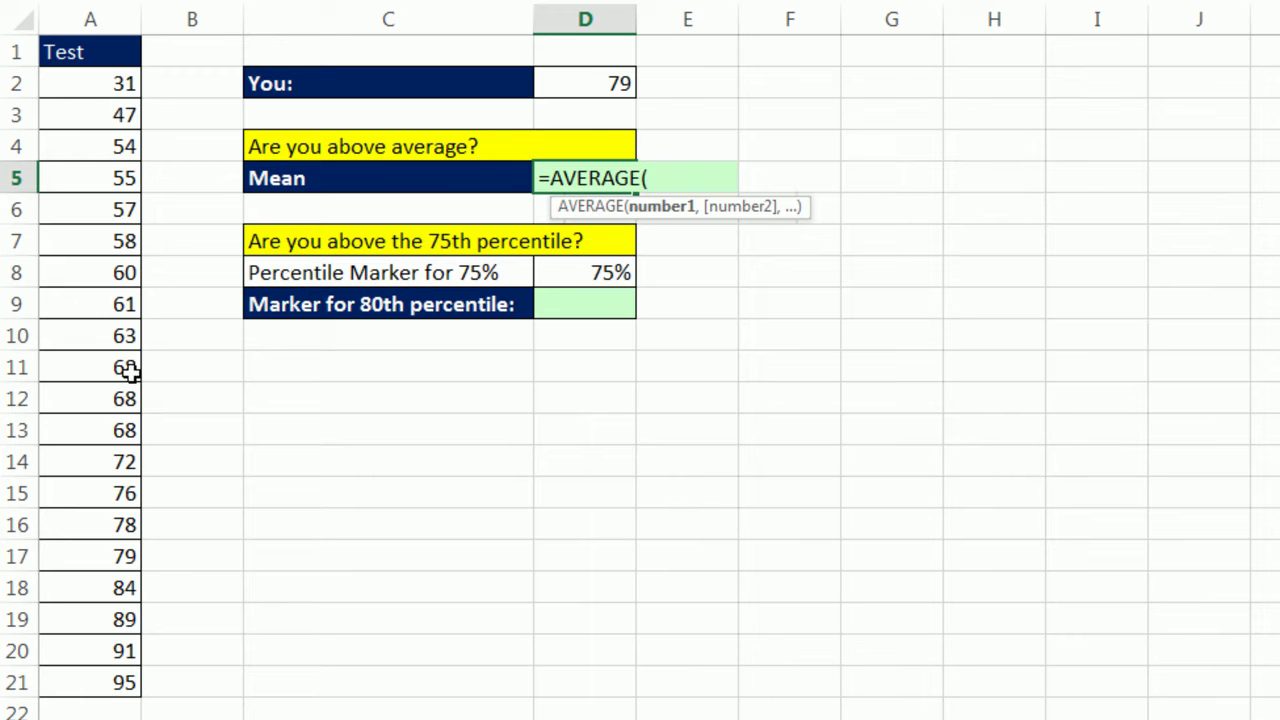
drag(90, 87, 135, 686)
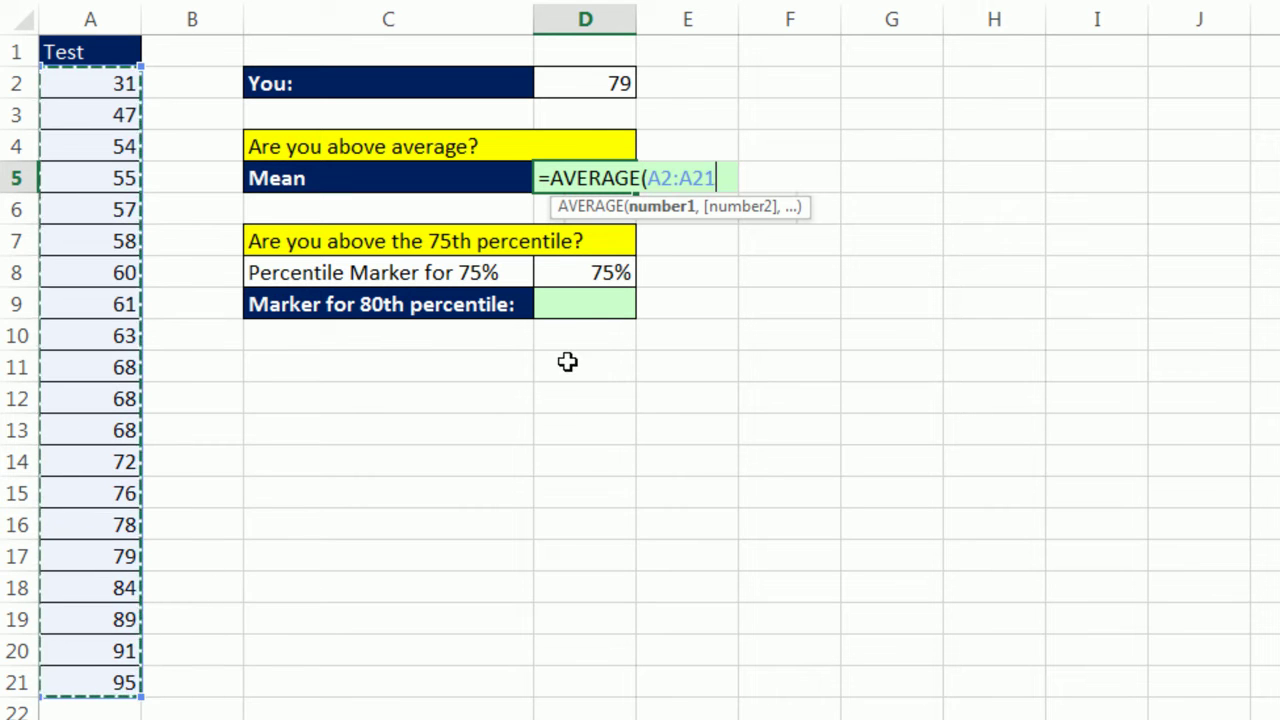
key(Return)
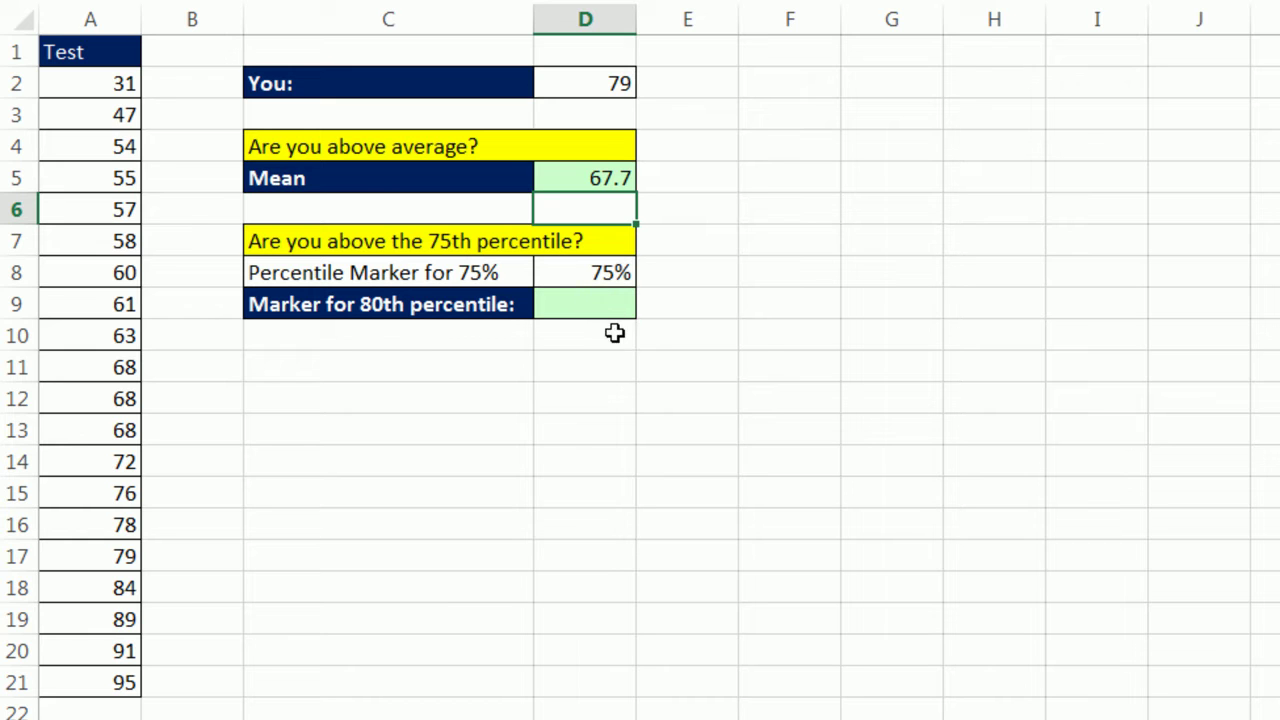
Step: Calculate the percentile marker in D9 with PERCENTILE.EXC, using A2:A21 as the array and D8 as k
click(594, 300)
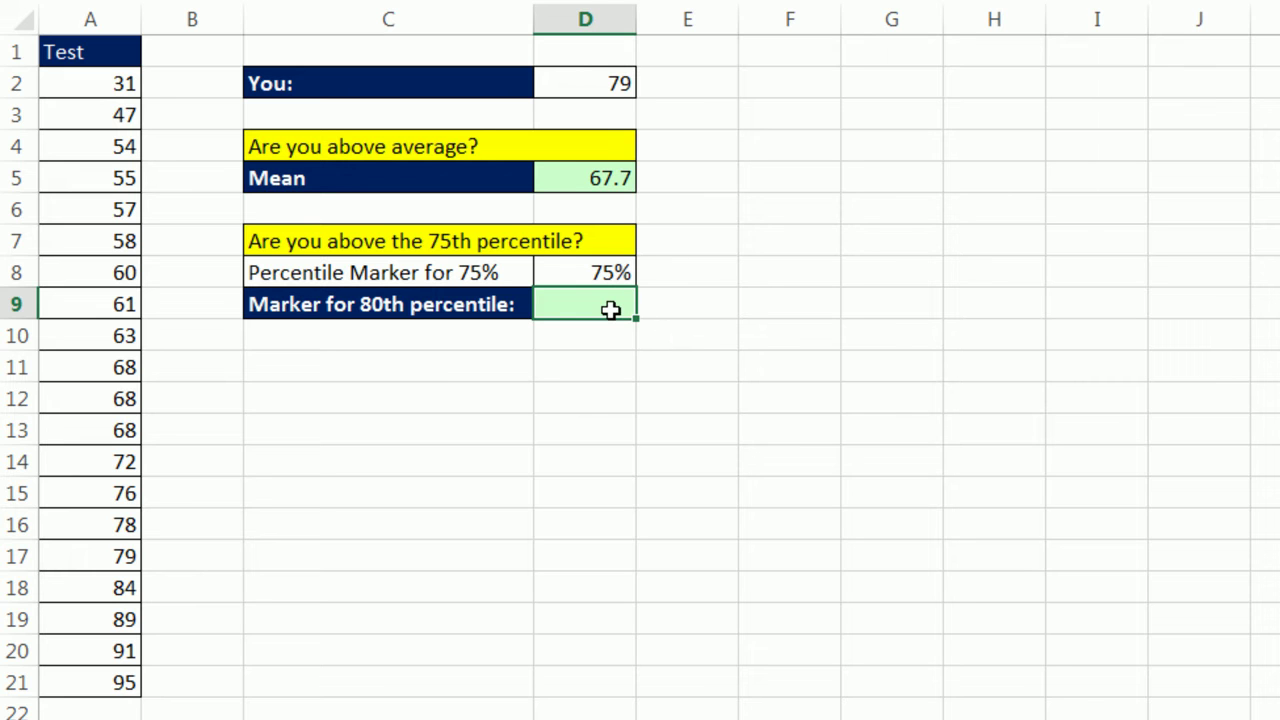
text(=per)
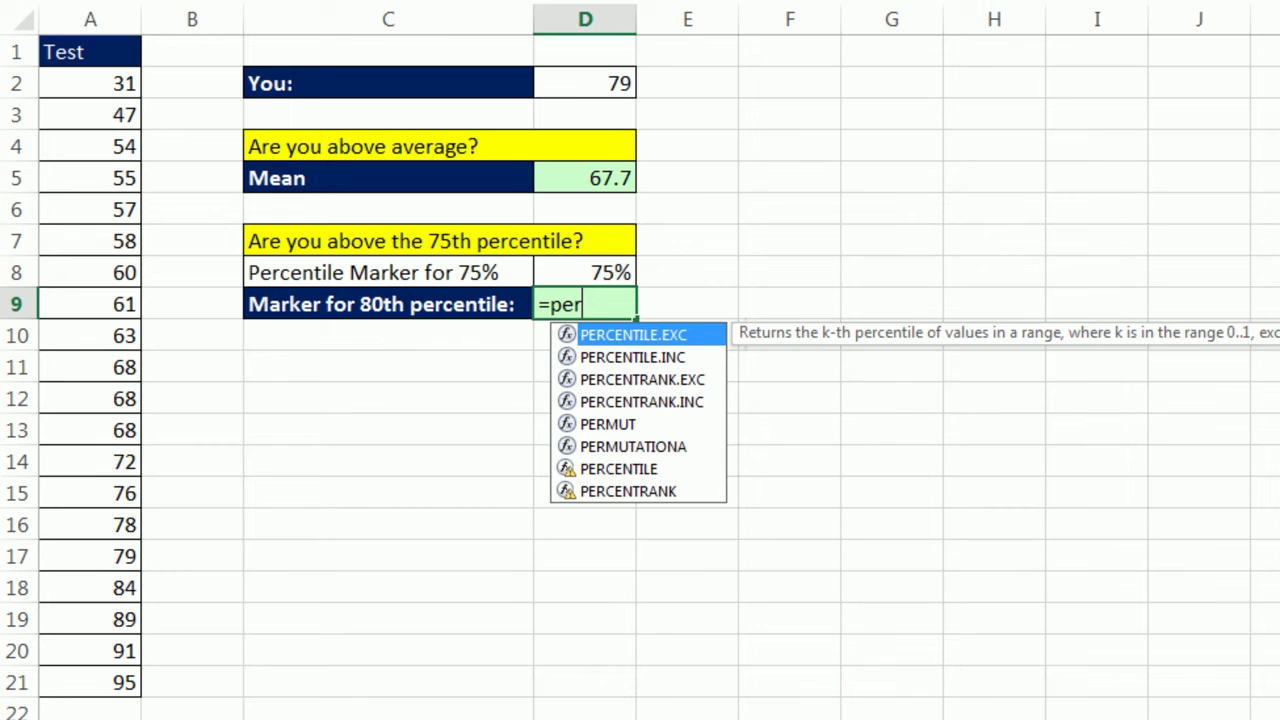
key(Tab)
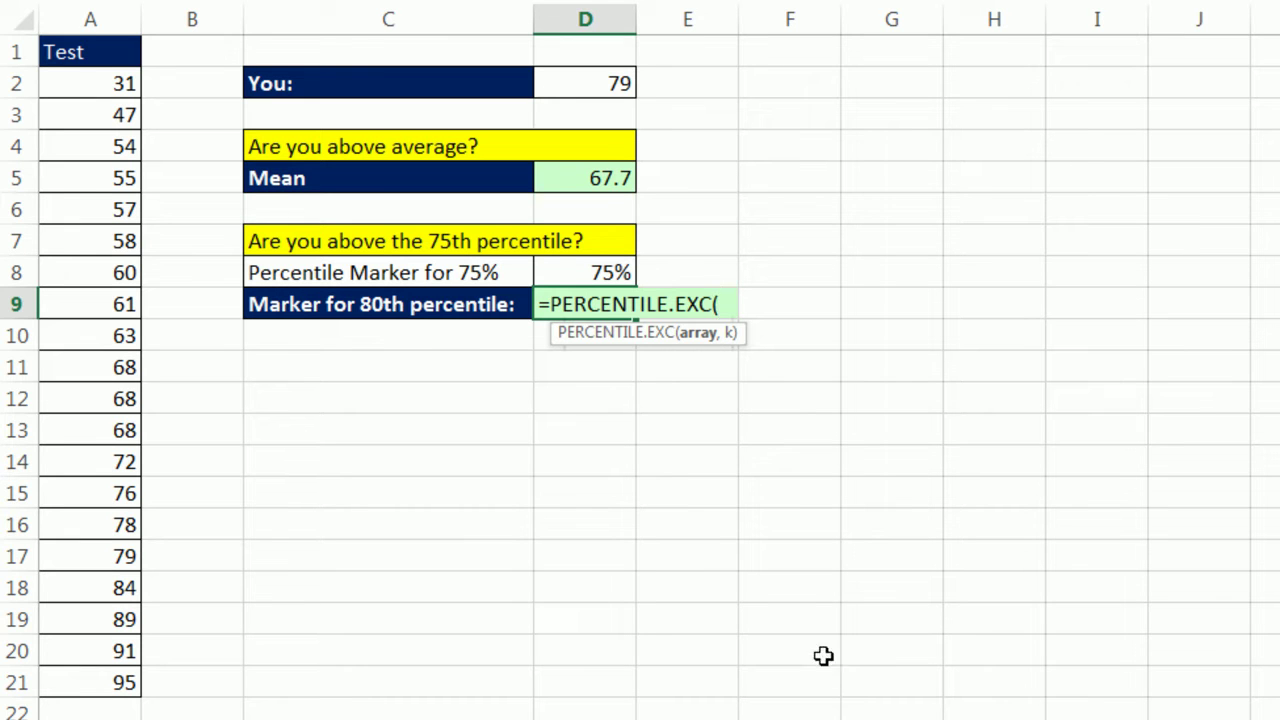
drag(94, 82, 93, 687)
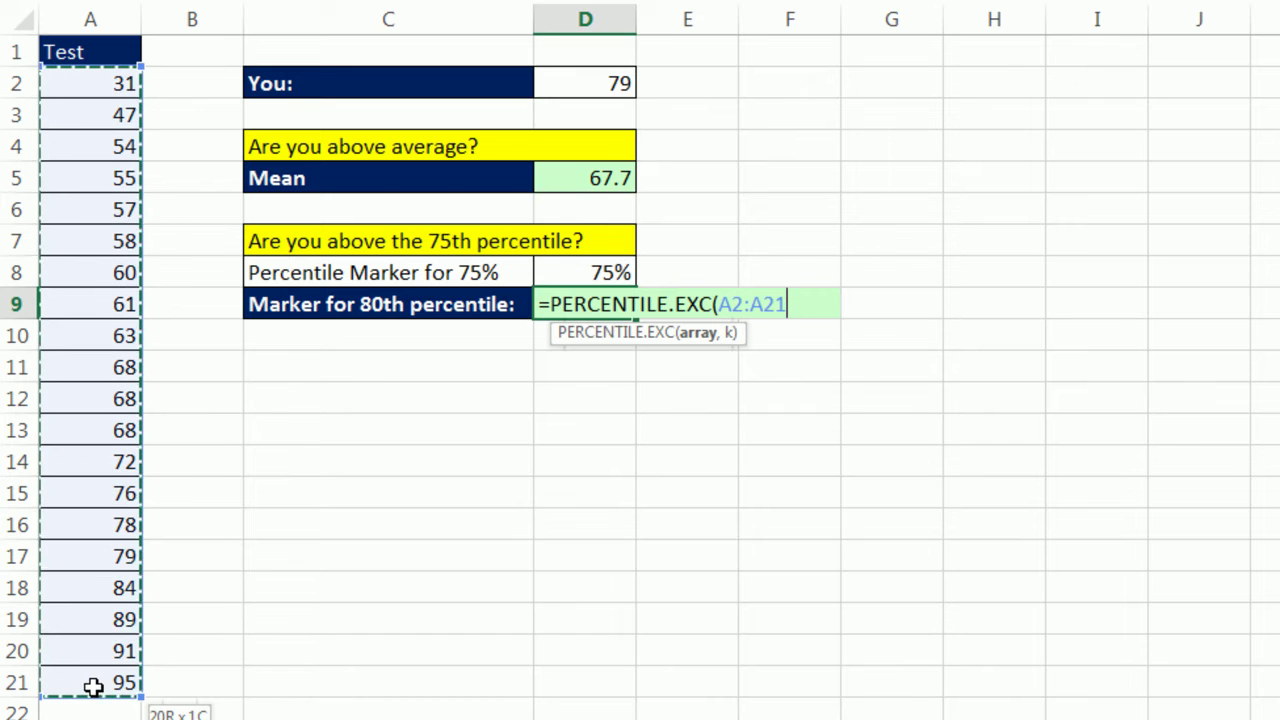
text(,)
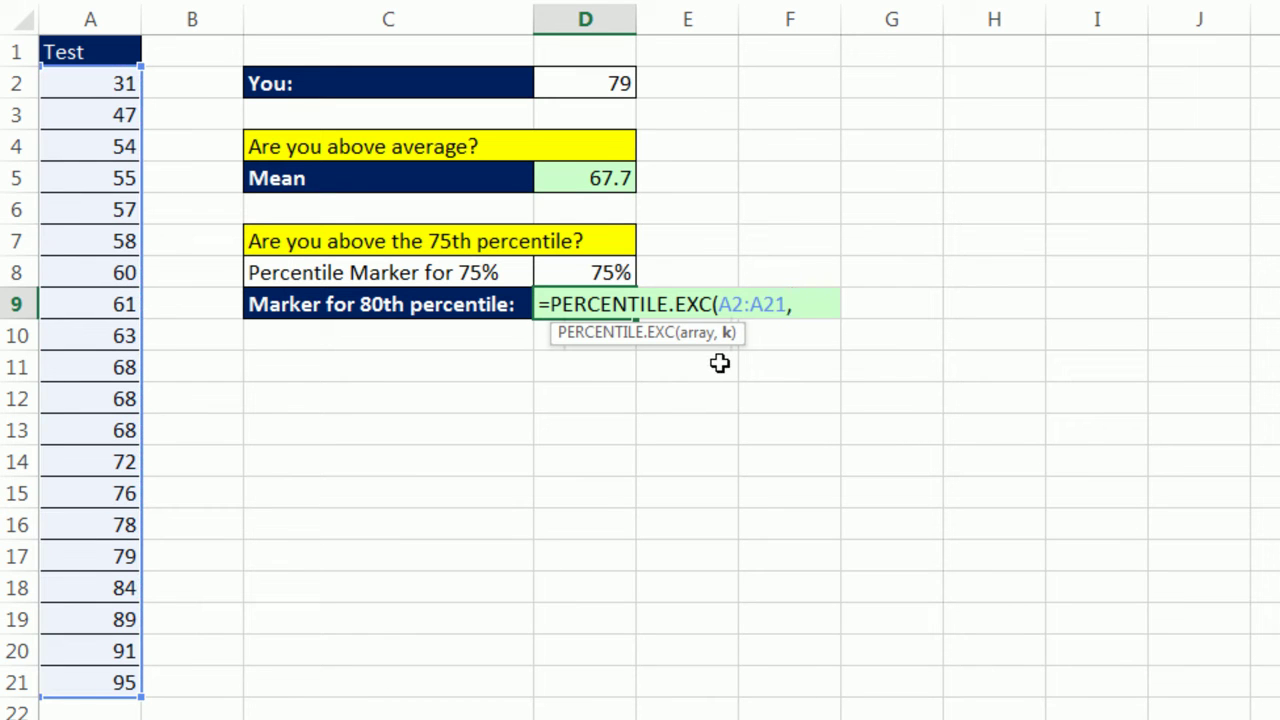
click(604, 272)
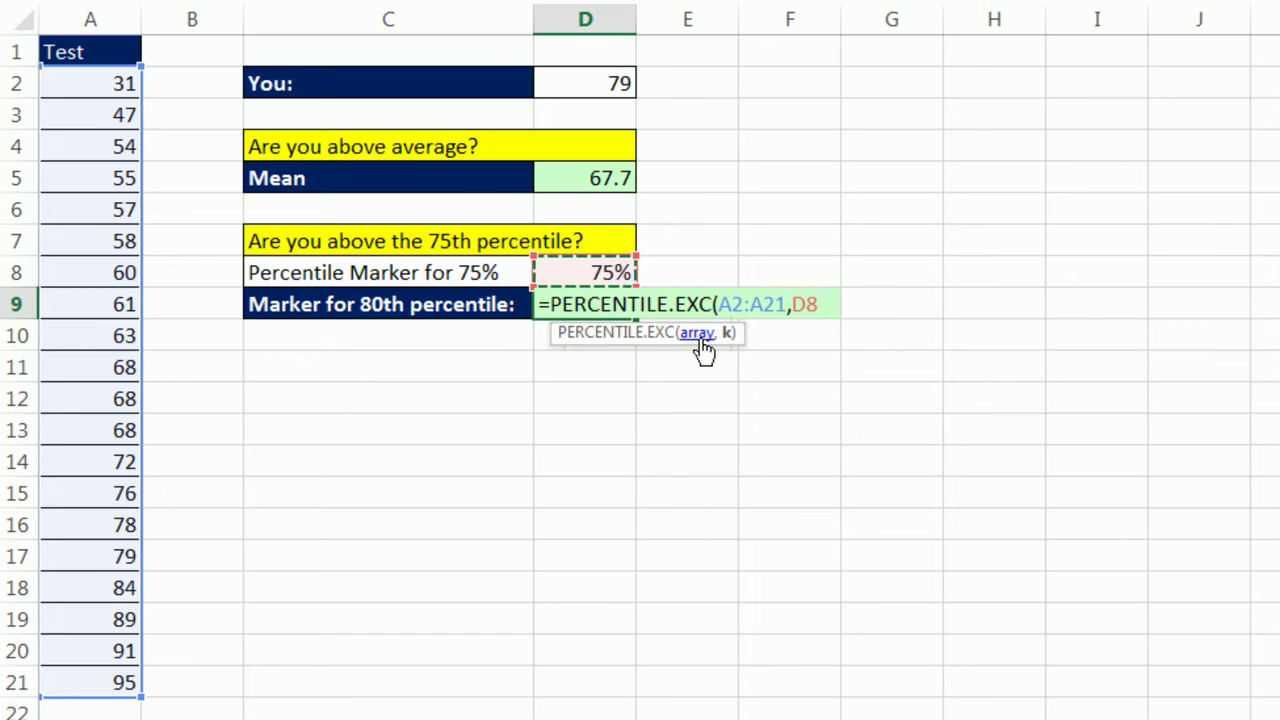
text())
key(ctrl+Return)
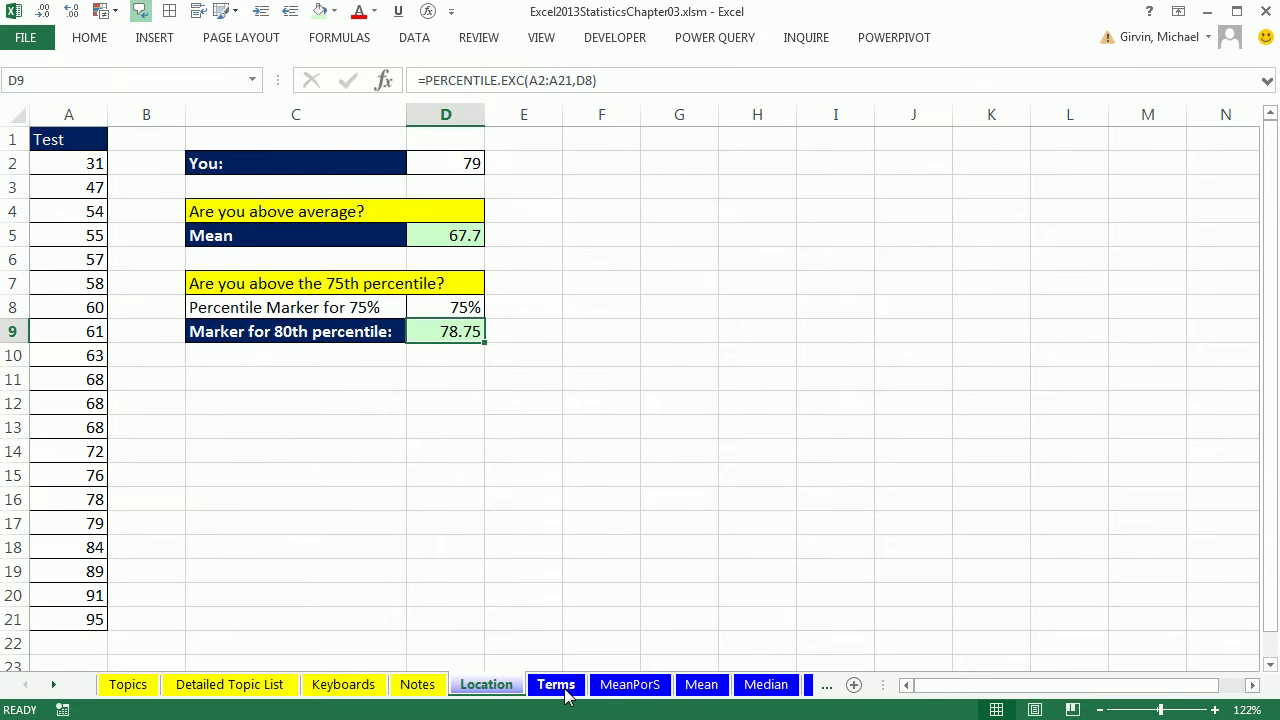
Step: Review the population and sample definitions on the Terms sheet and the Xbar formula on the MeanPorS sheet
click(556, 685)
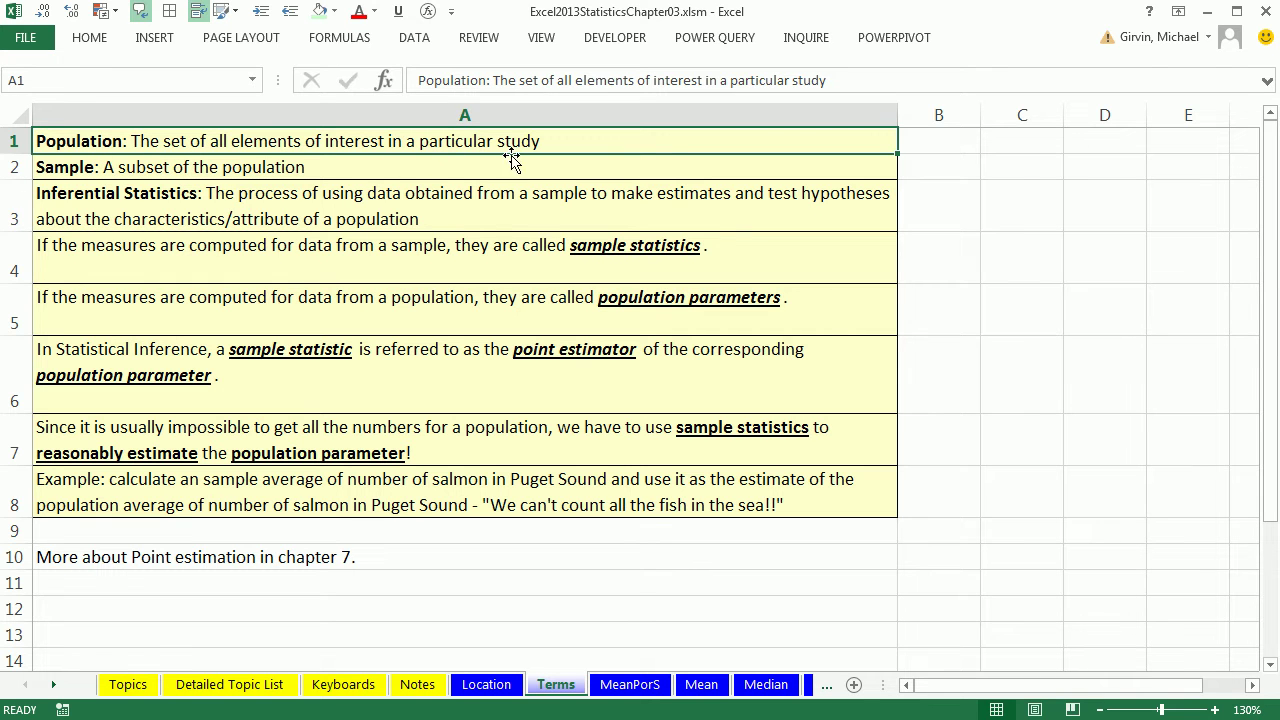
click(180, 167)
click(298, 140)
click(466, 167)
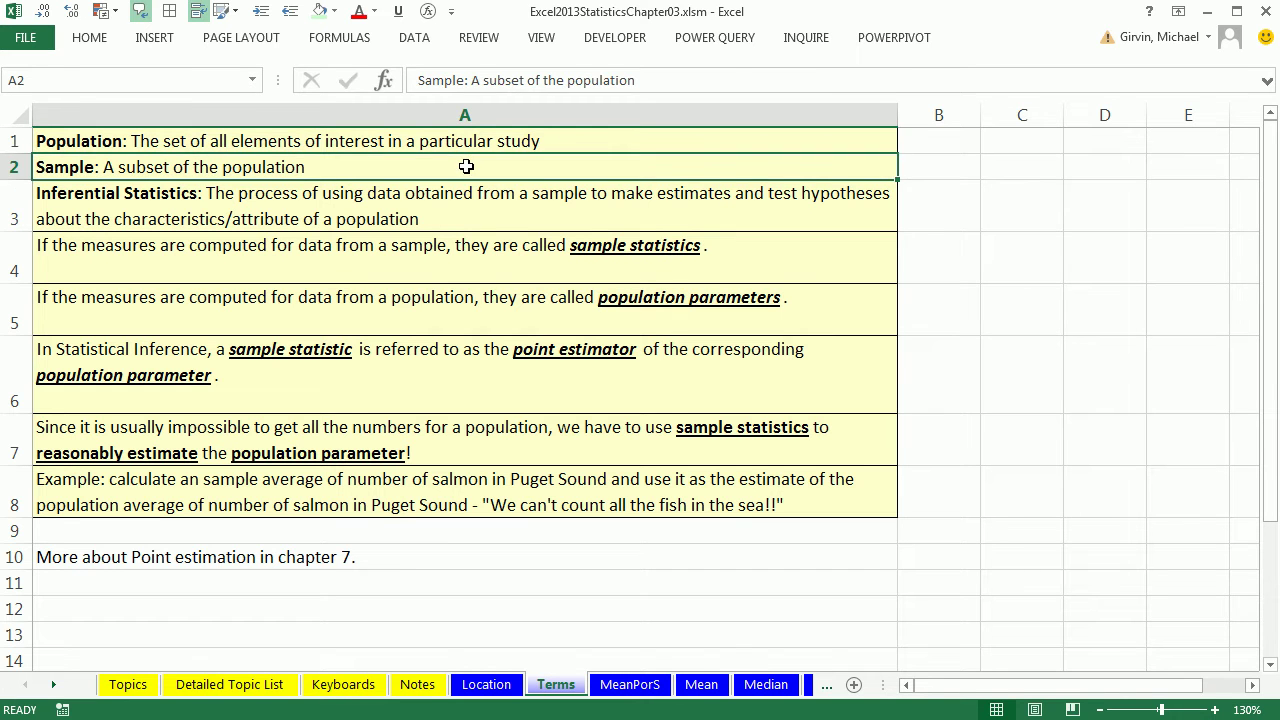
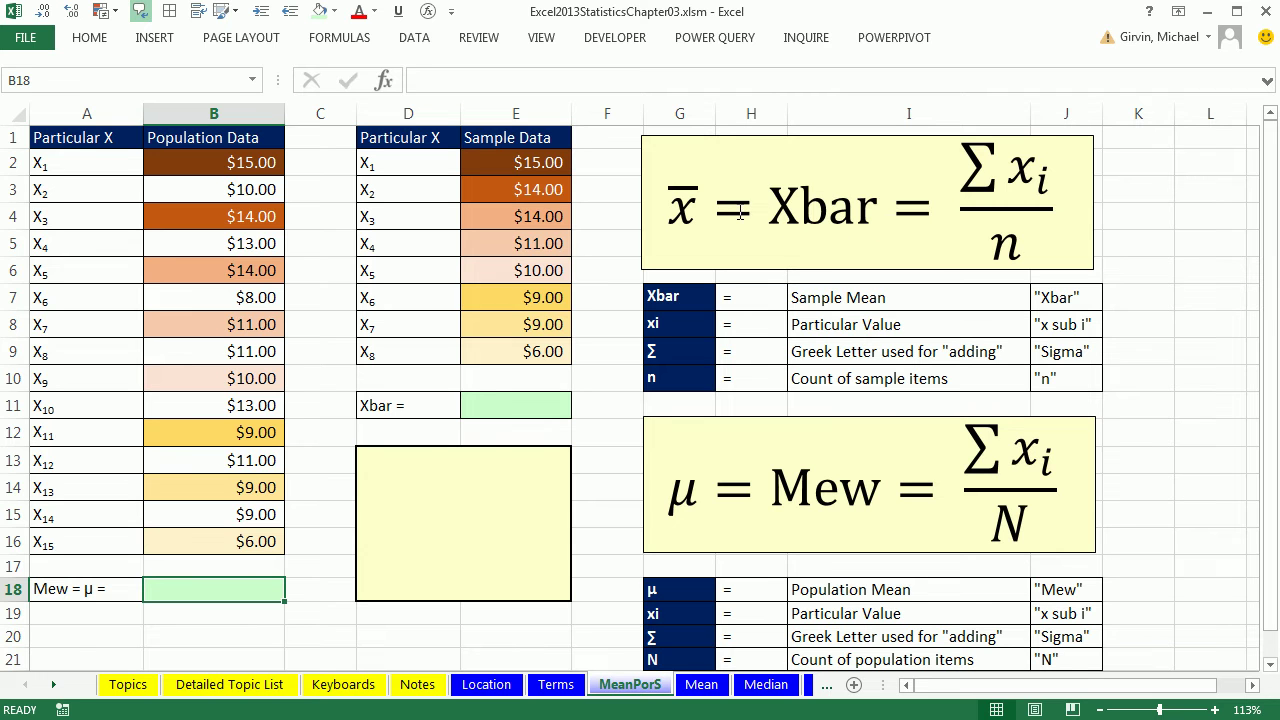
click(775, 210)
drag(770, 210, 875, 228)
click(1135, 180)
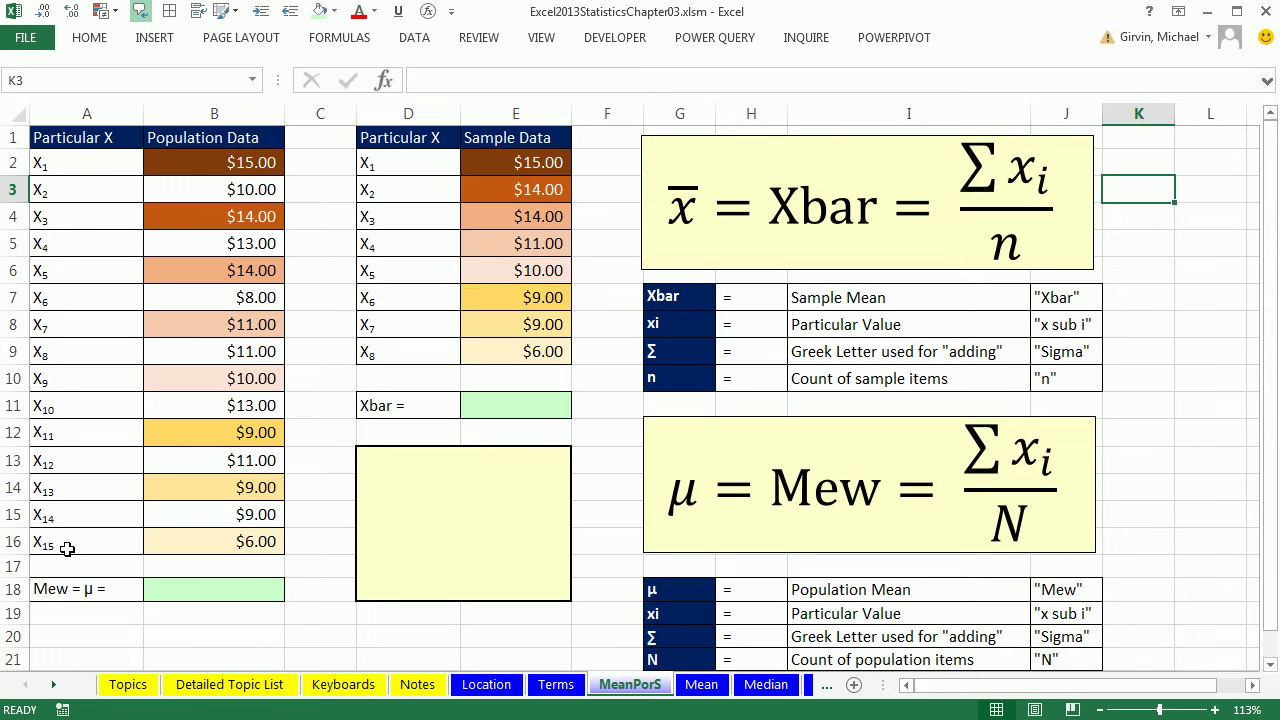
Step: Calculate the population mean (Mew) in B18 with AVERAGE over the population data B2:B16
click(222, 592)
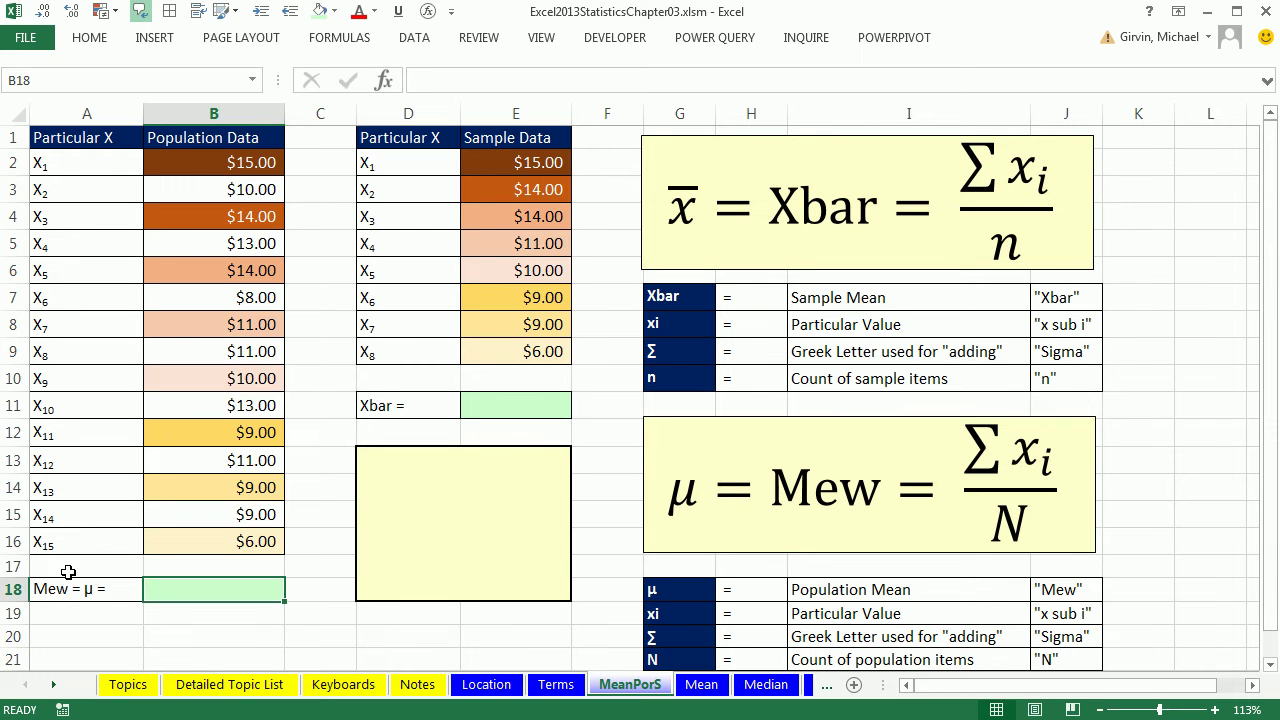
text(=aver)
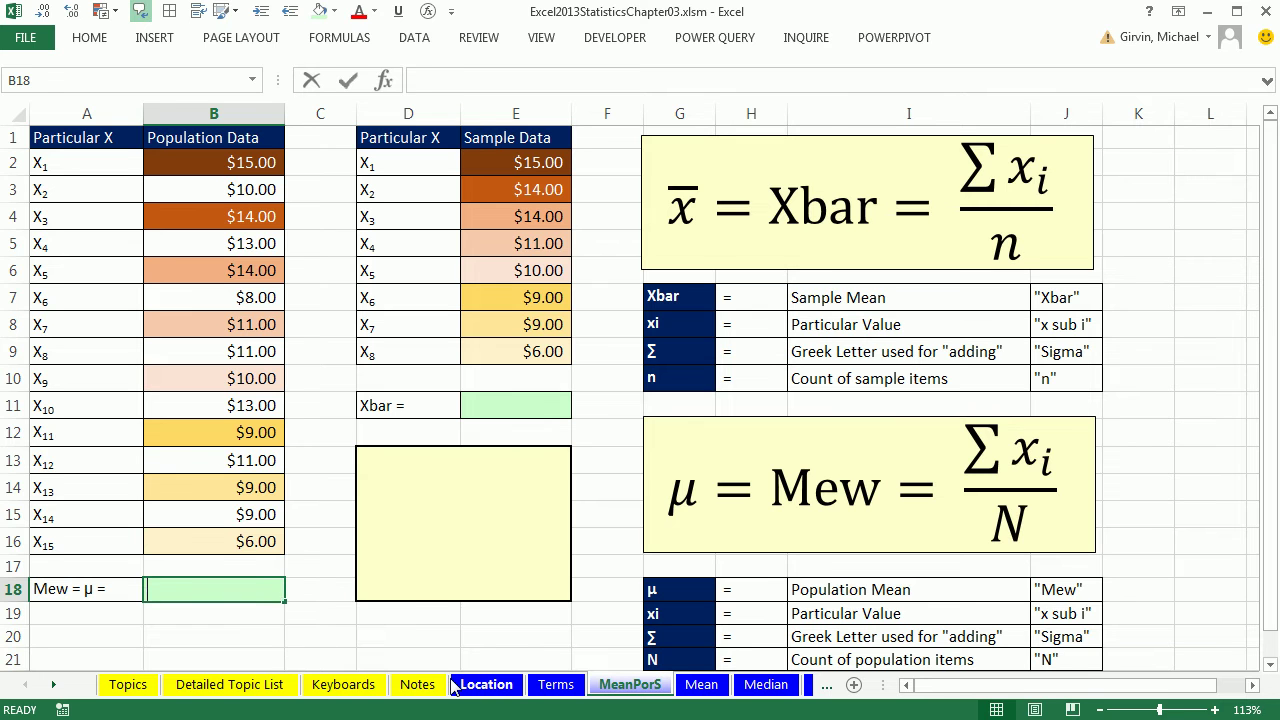
key(Tab)
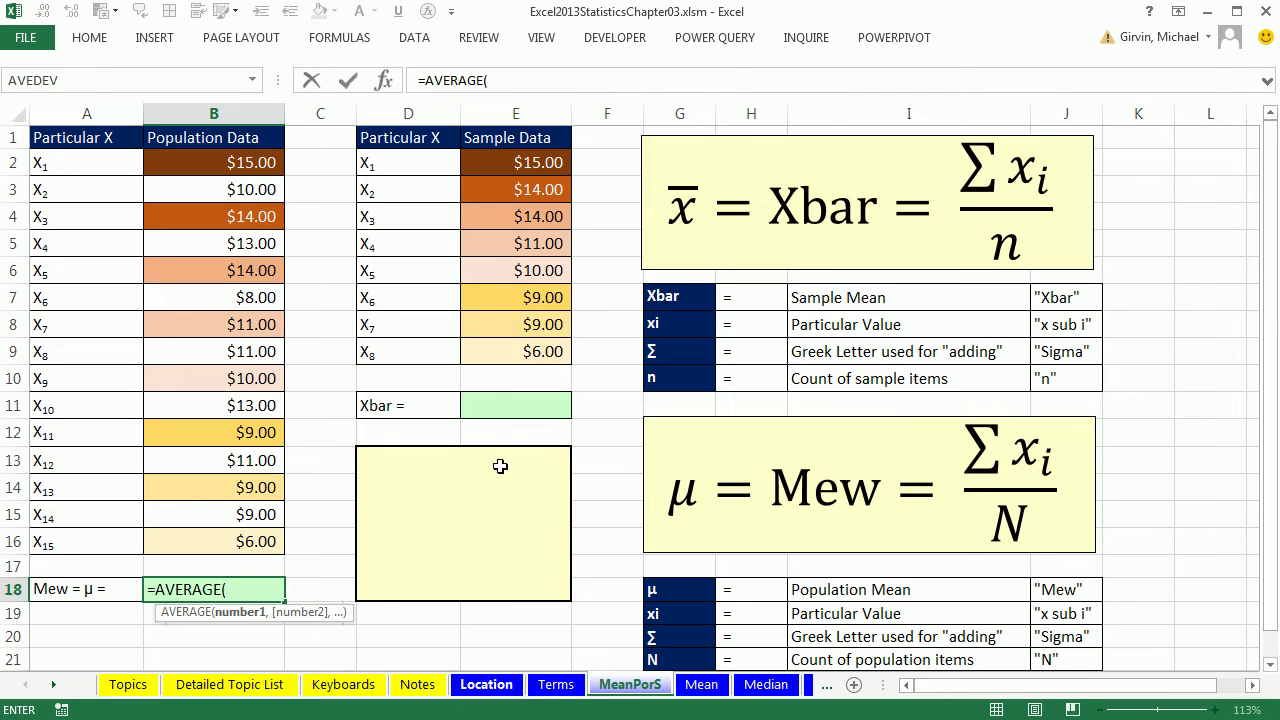
drag(245, 540, 242, 165)
key(ctrl+Return)
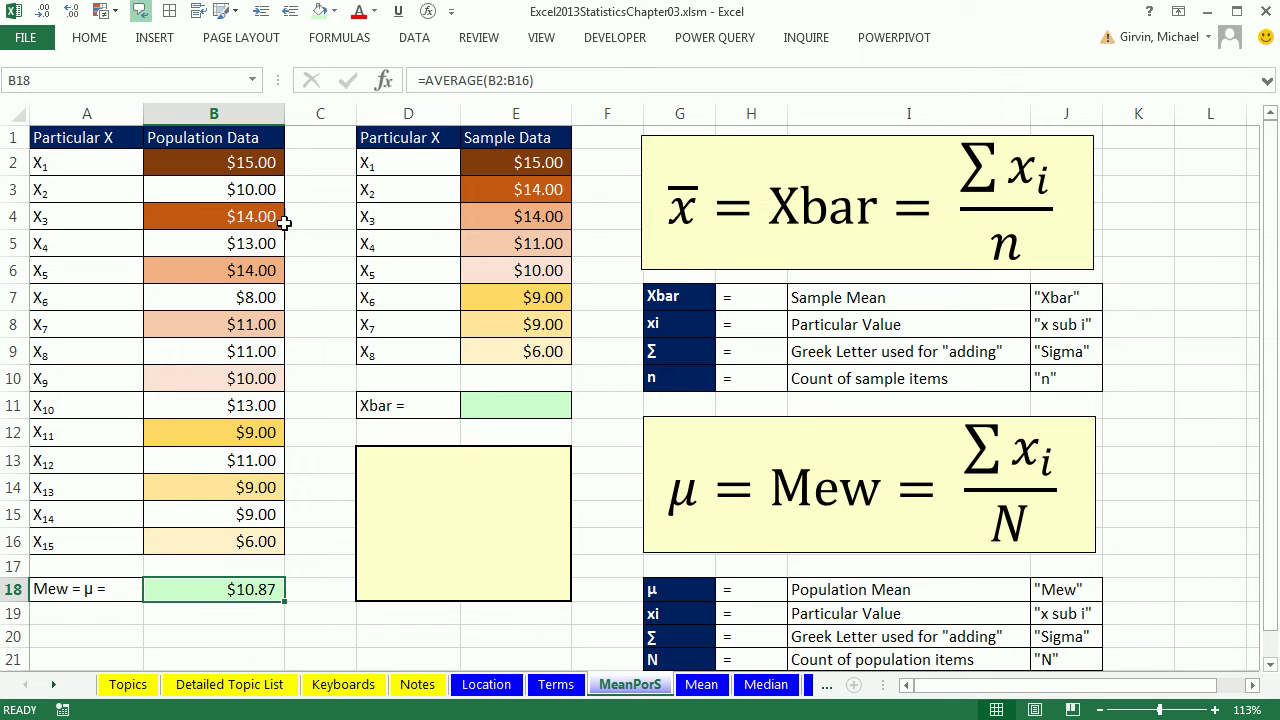
Step: Calculate the sample mean (Xbar) in E11 with AVERAGE over the sample data E2:E9
click(509, 402)
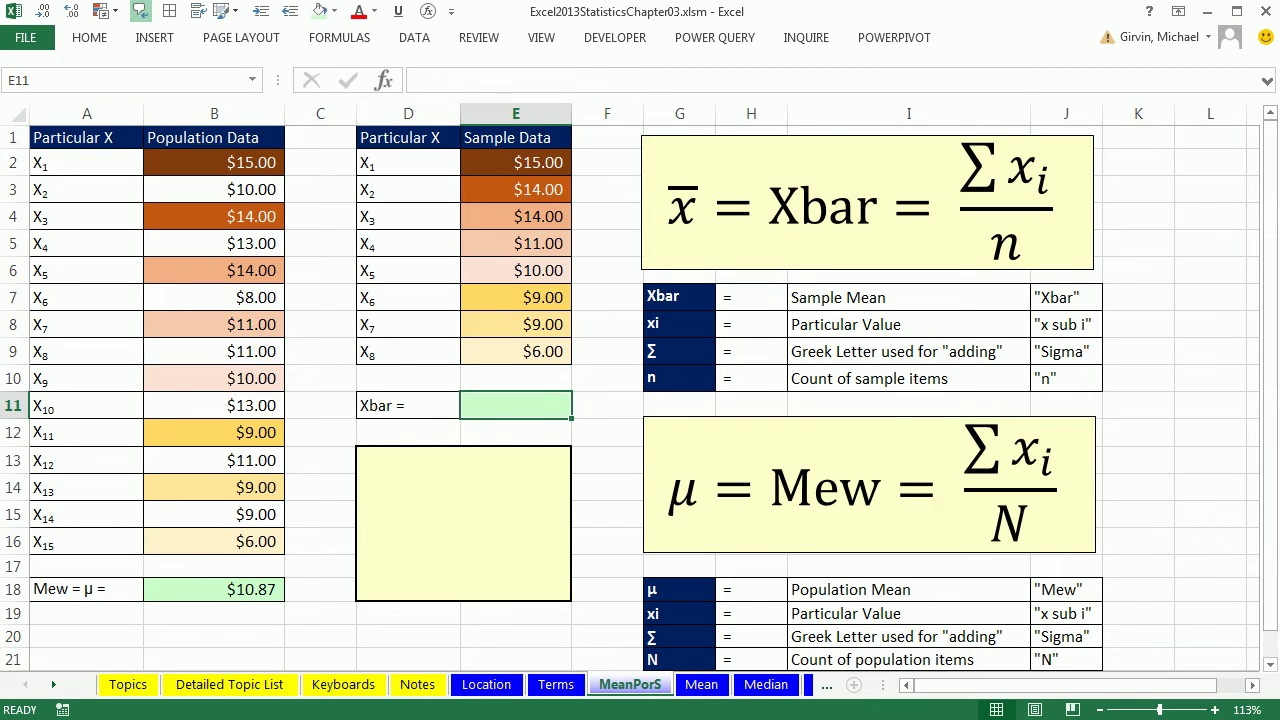
text(=a)
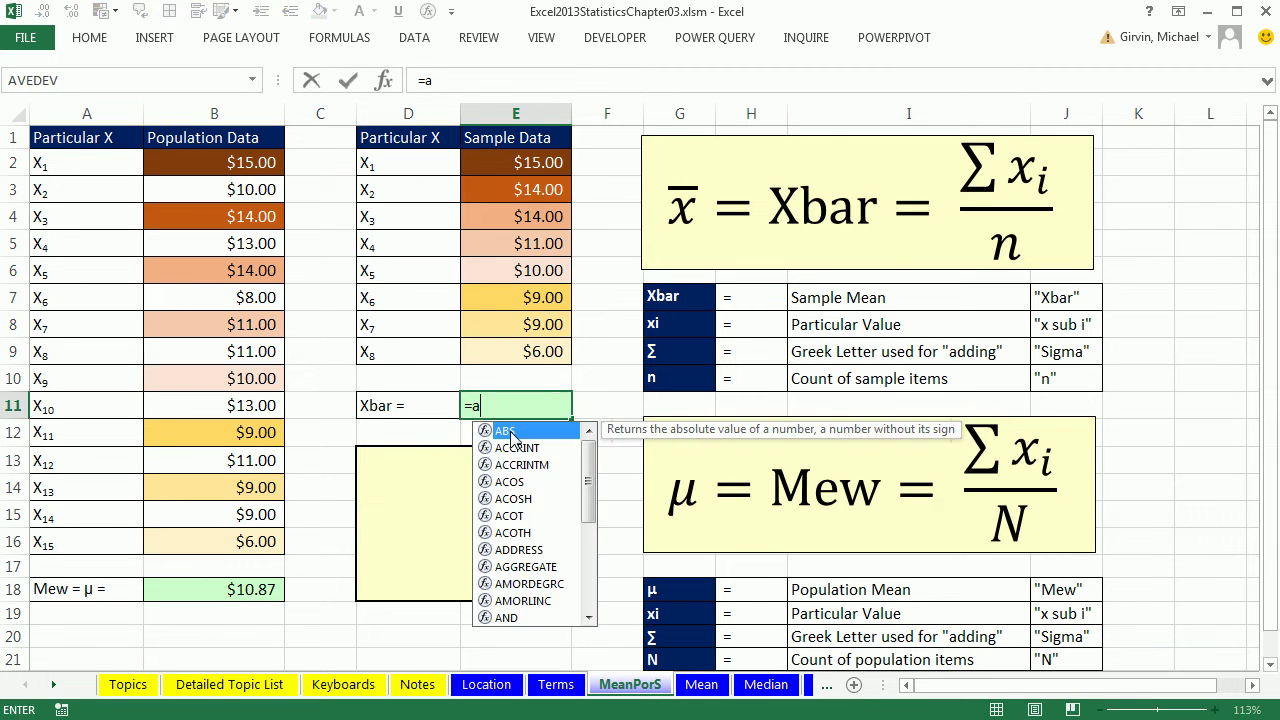
text(ver)
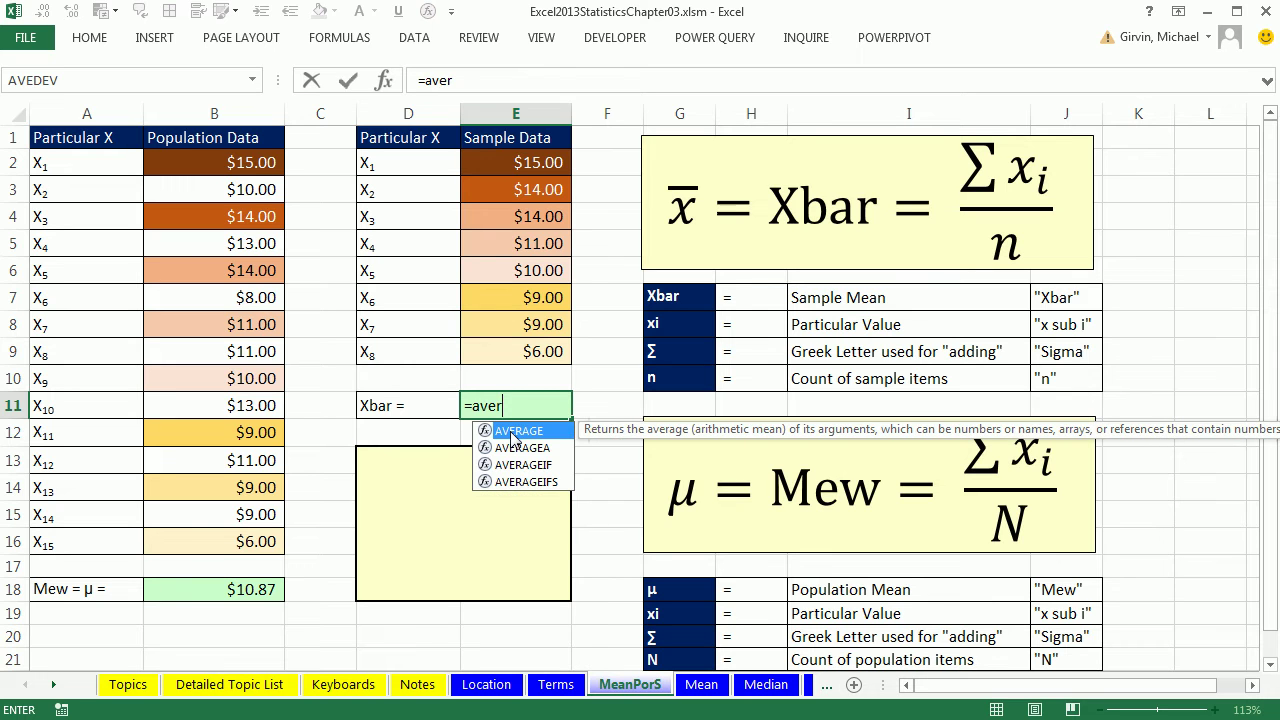
double_click(515, 431)
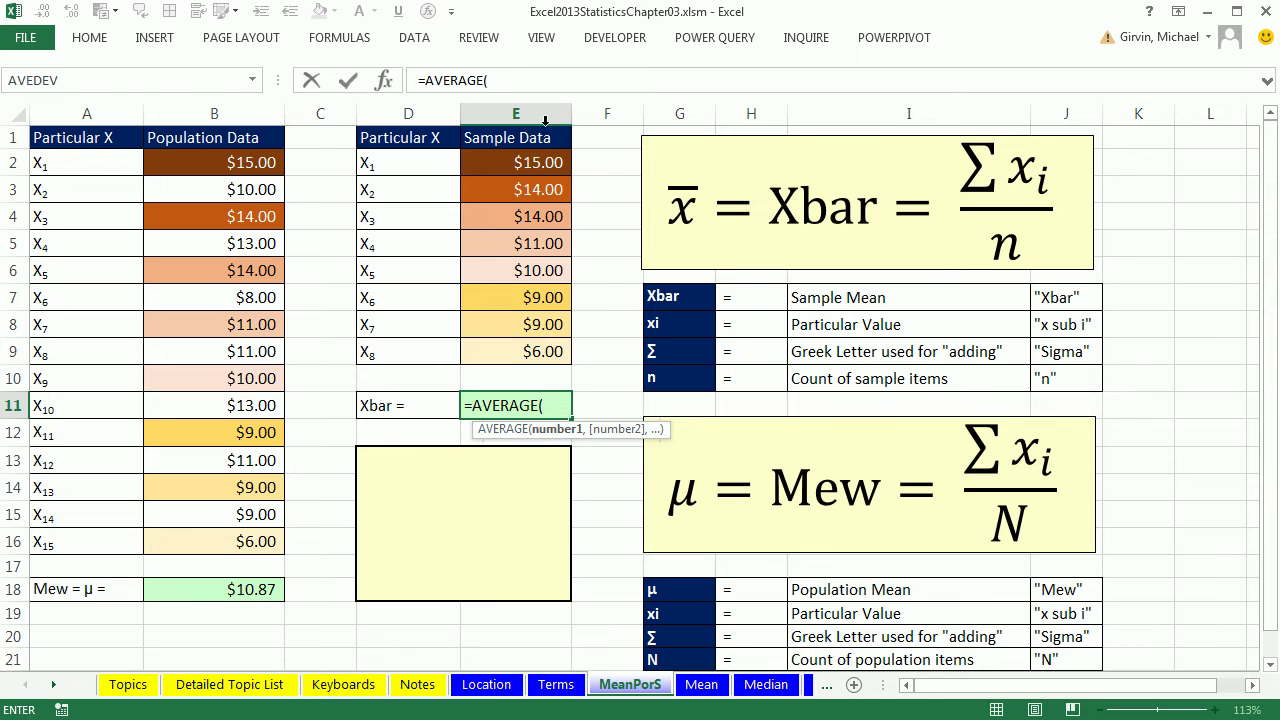
drag(518, 163, 526, 343)
key(ctrl+Return)
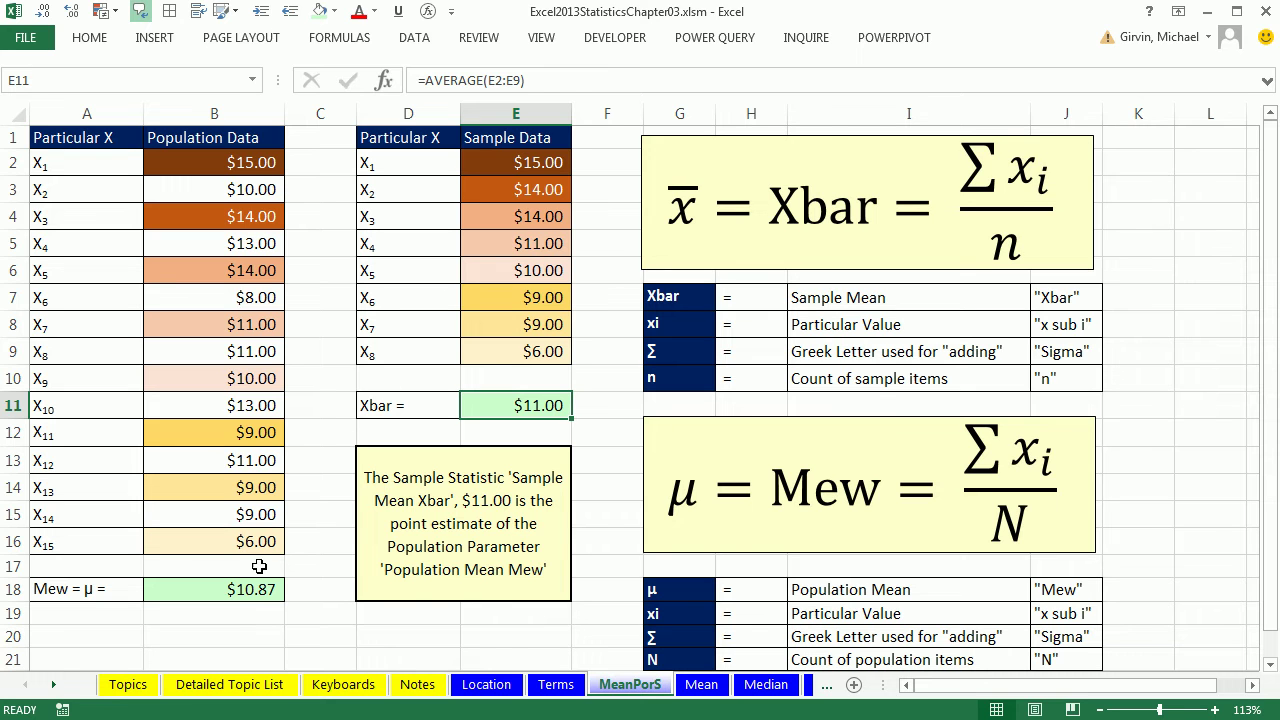
Step: On the Mean sheet, calculate the mean test score in B10 with AVERAGE over A14:A33
click(703, 686)
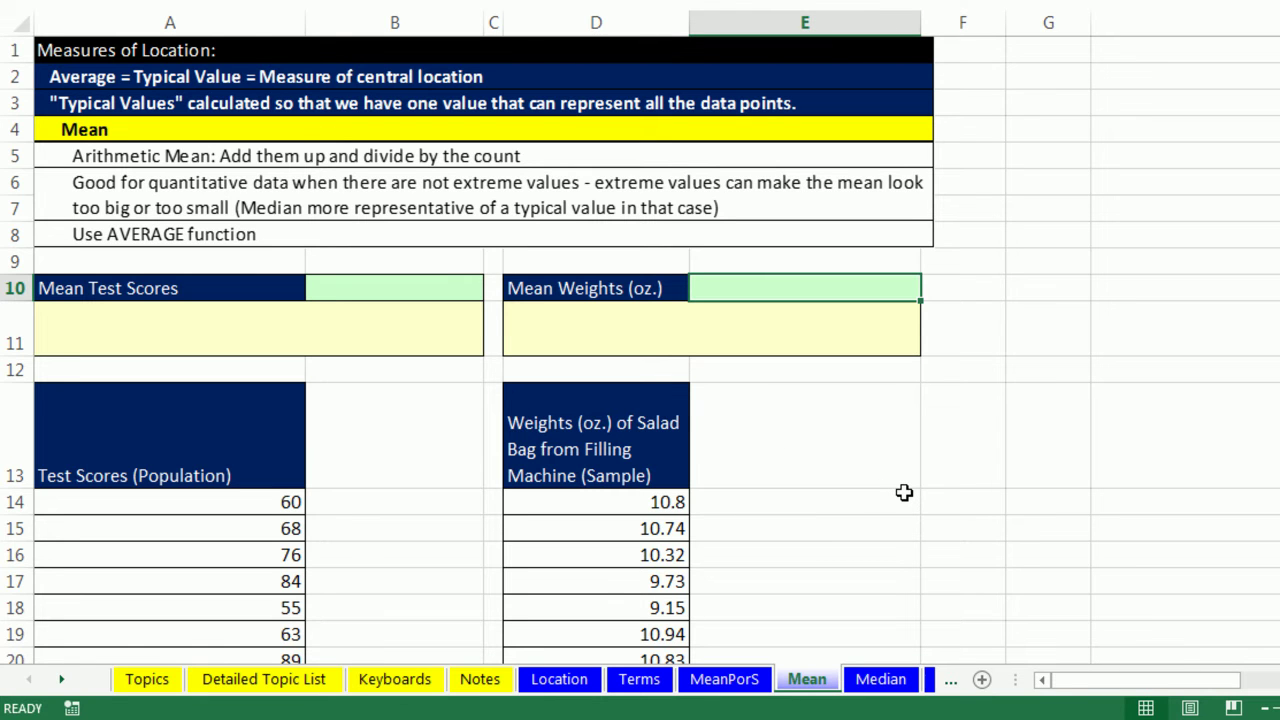
click(385, 290)
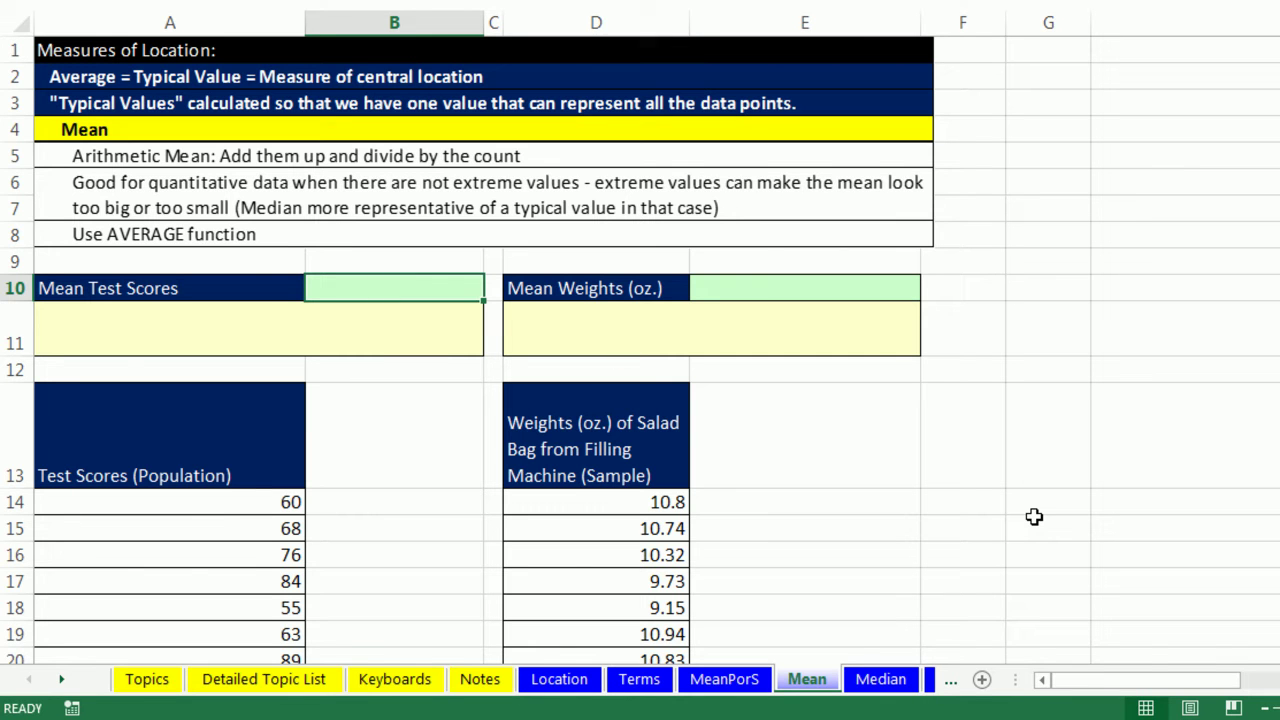
text(=aver)
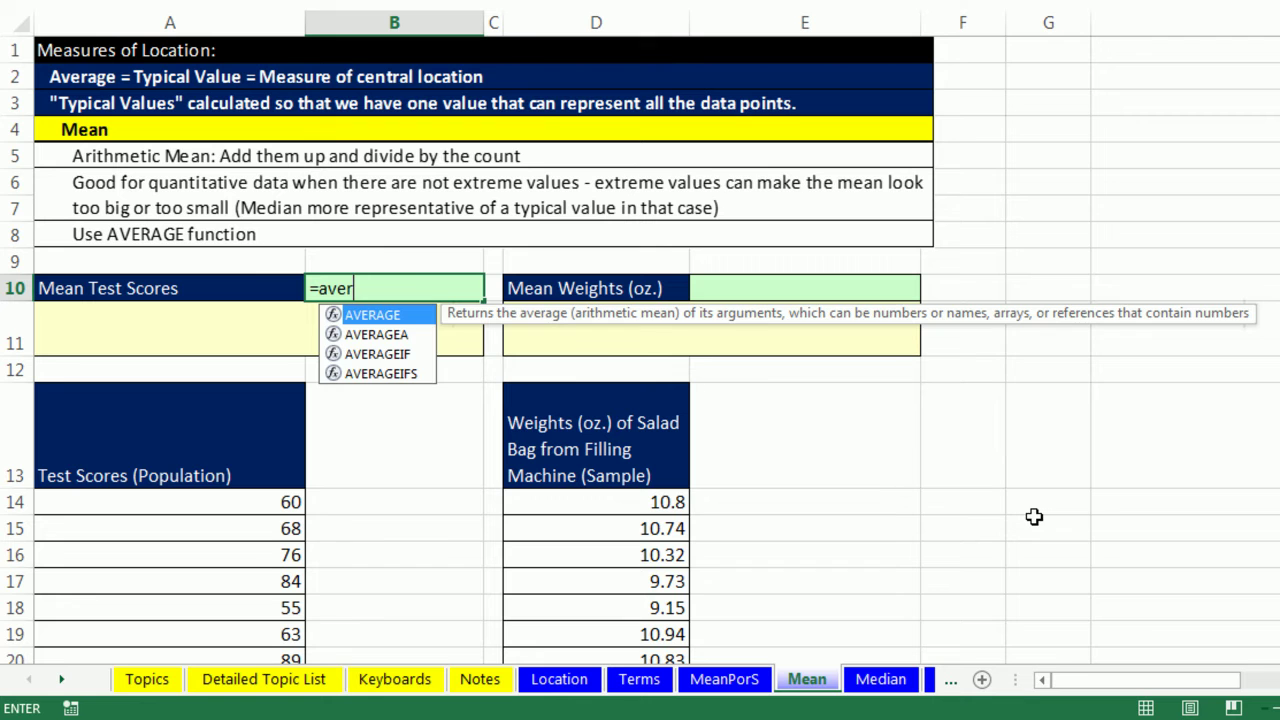
key(Tab)
click(243, 502)
key(ctrl+shift+Down)
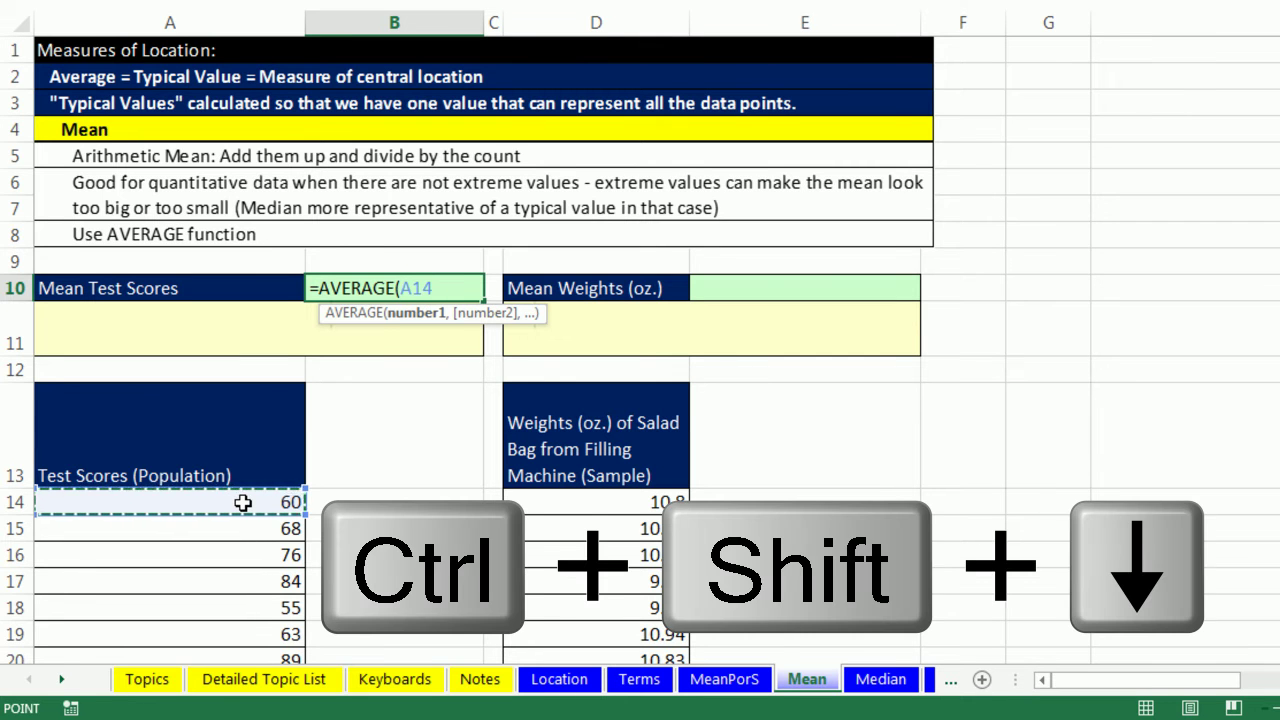
key(shift+Return)
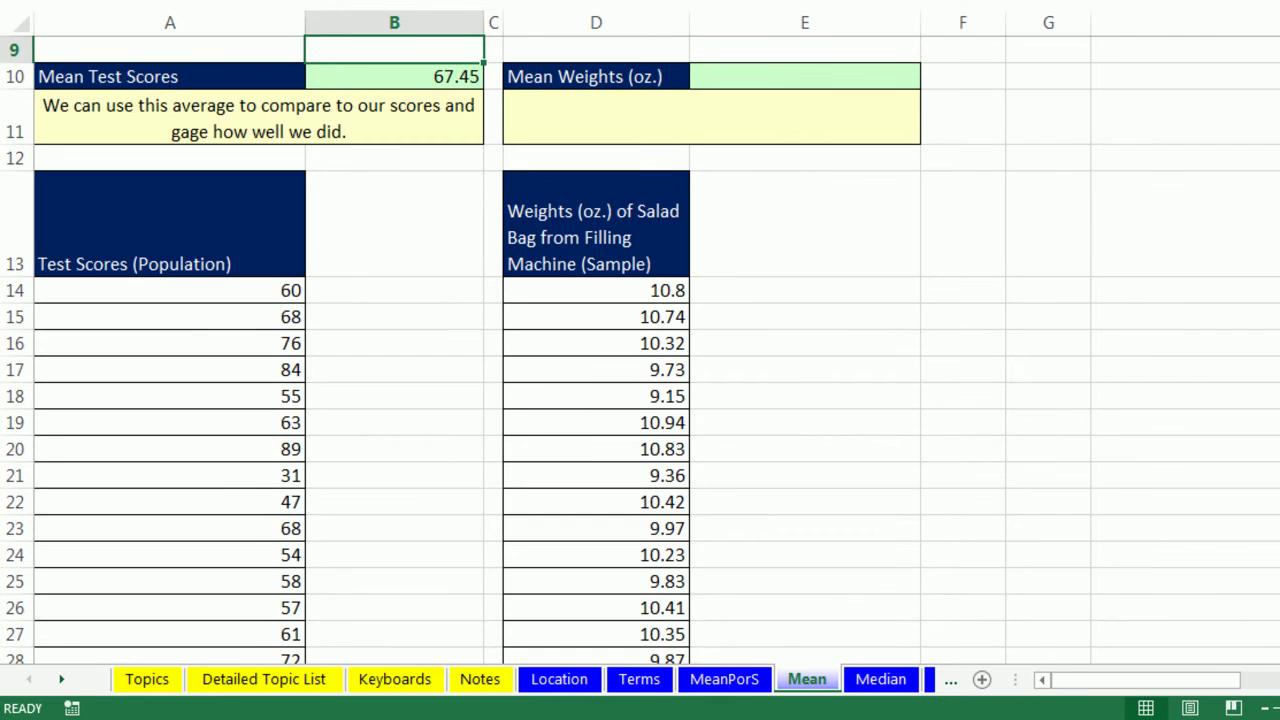
Step: Calculate the mean salad bag weight in E10 with AVERAGE over the sample weights D14:D33
scroll(449, 337, up, 2)
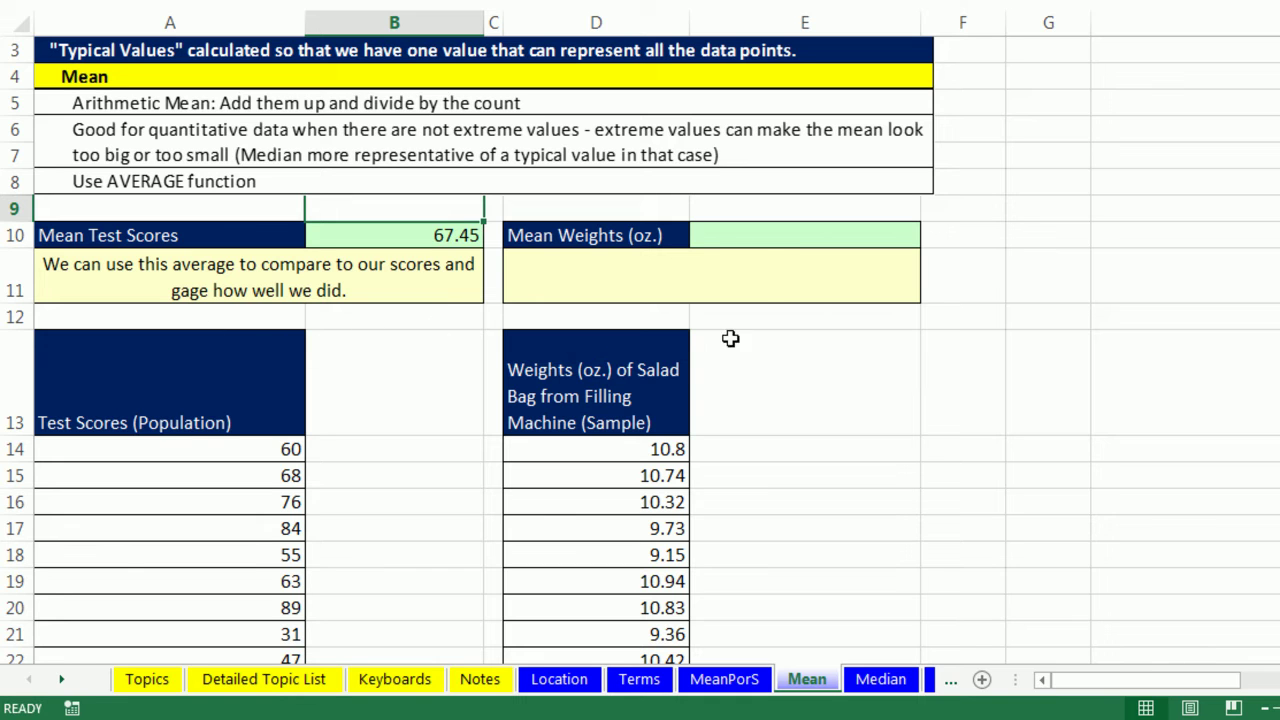
click(763, 236)
text(=aver)
key(Tab)
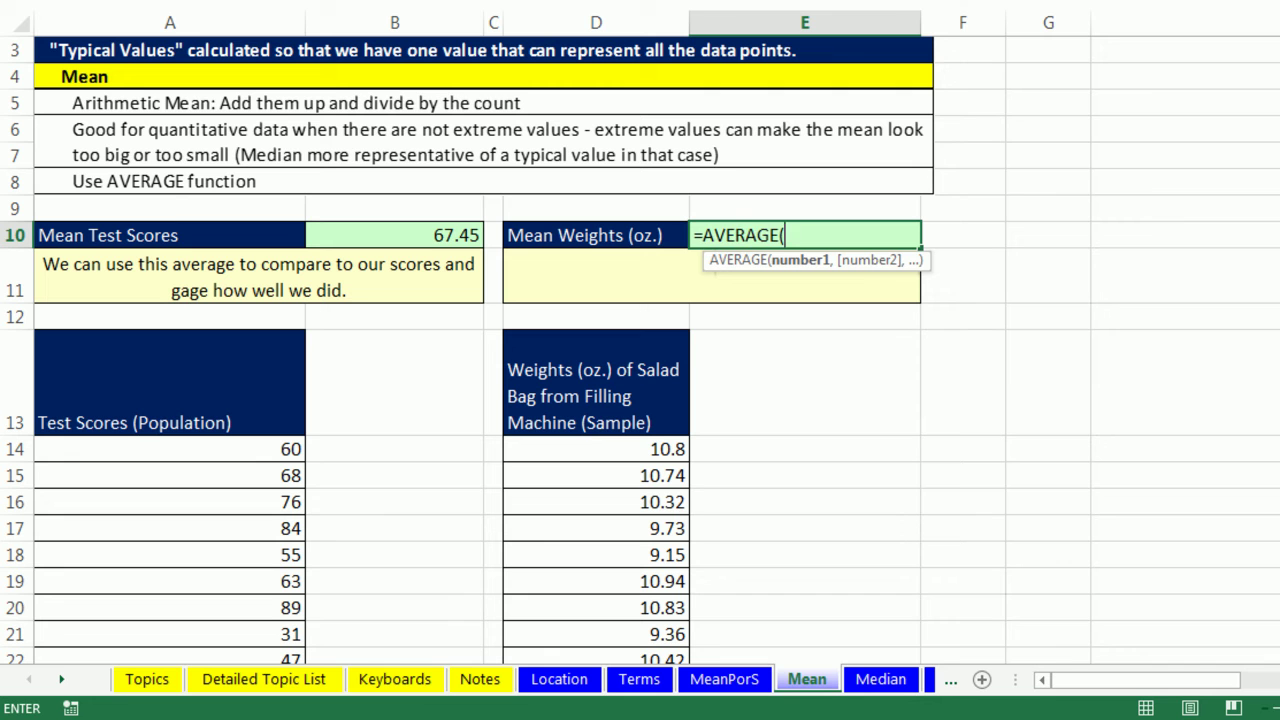
click(585, 446)
key(ctrl+shift+Down)
key(shift+Return)
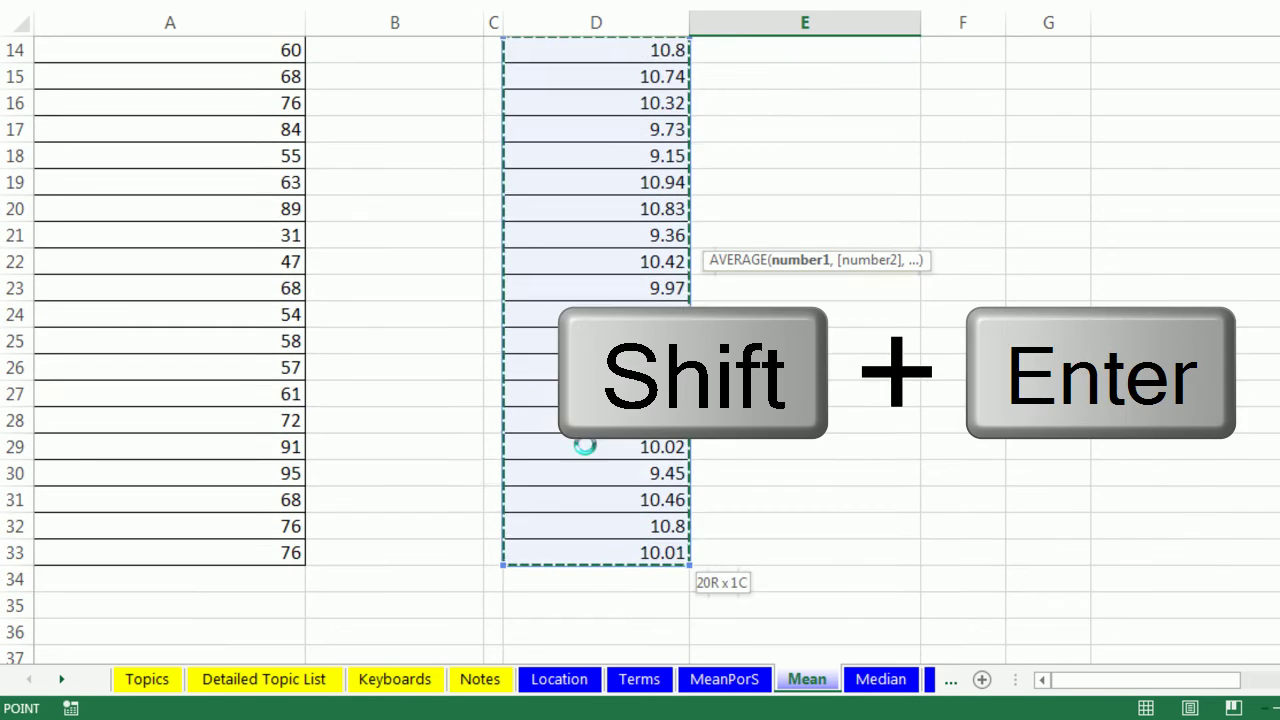
Step: On the Median sheet, sort the second House Prices list in column C from smallest to largest
scroll(720, 340, up, 2)
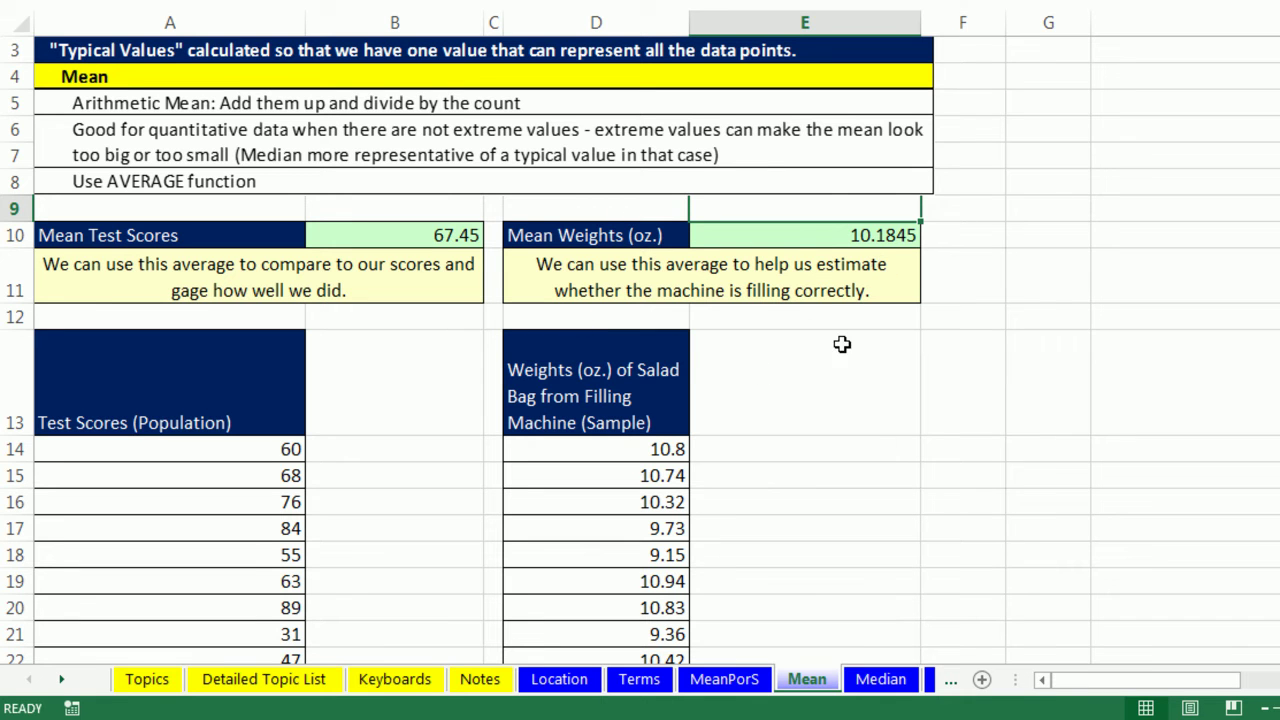
scroll(829, 335, up, 1)
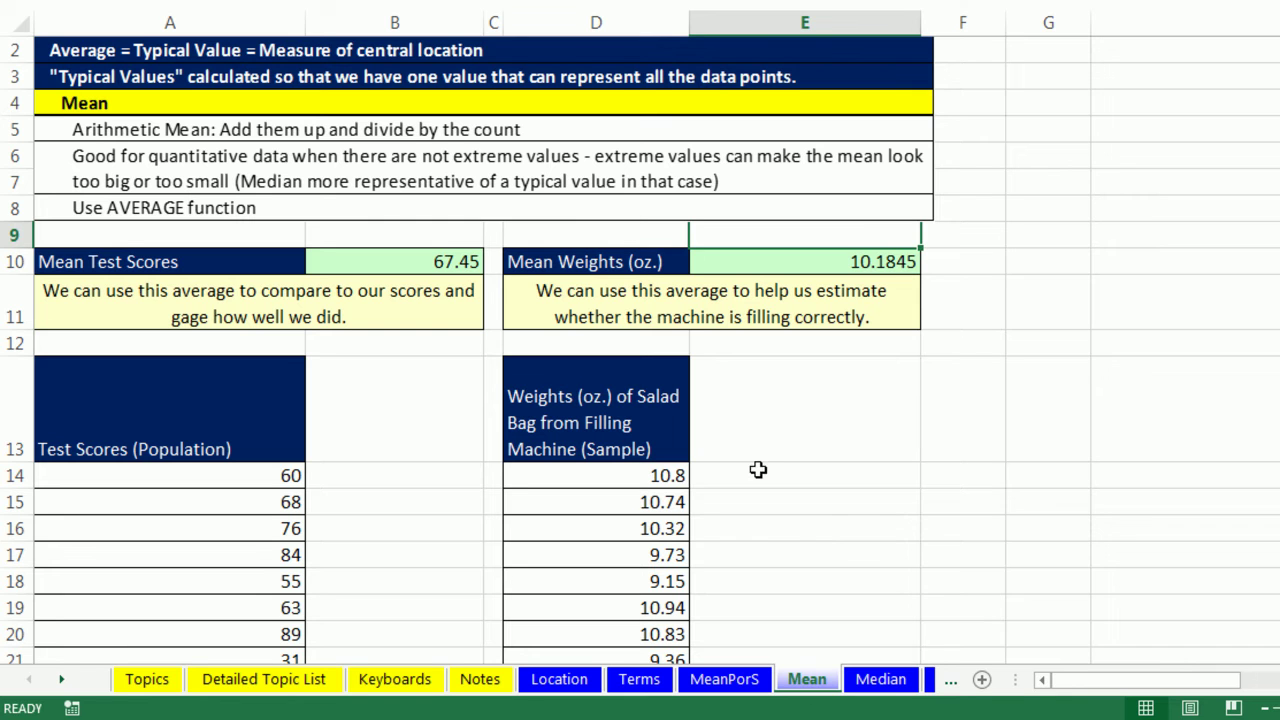
click(882, 679)
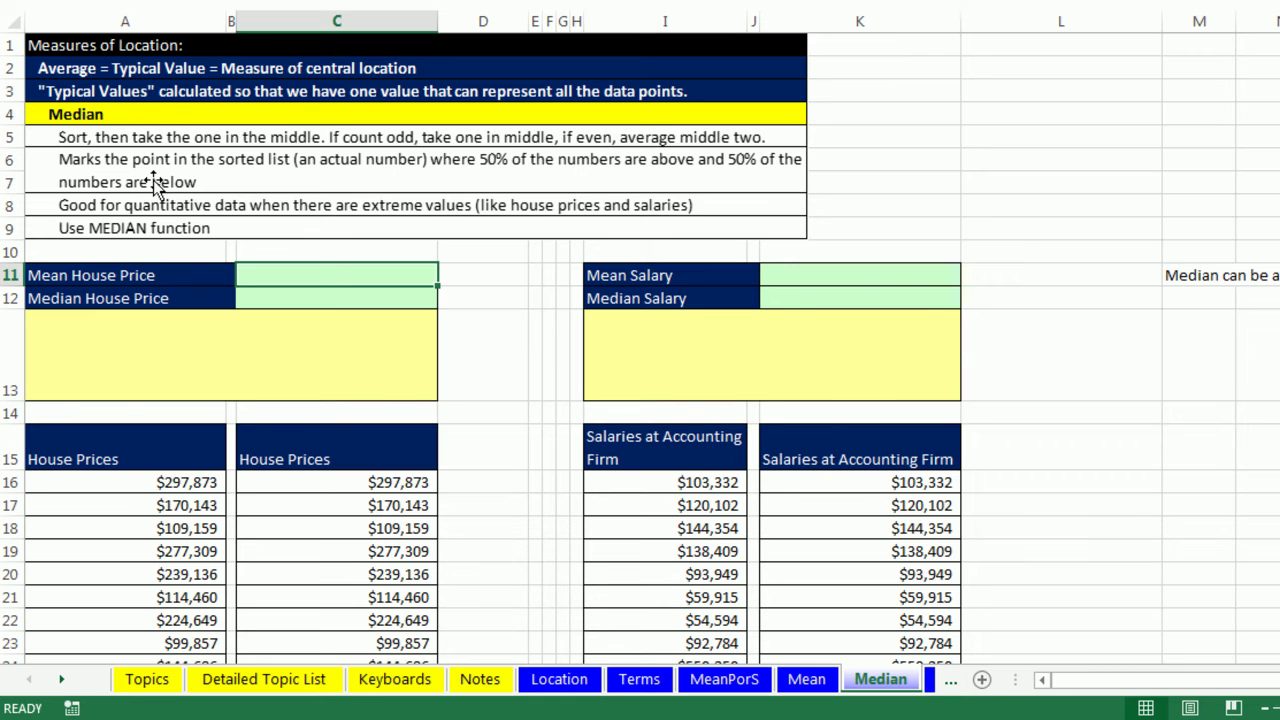
scroll(445, 385, down, 3)
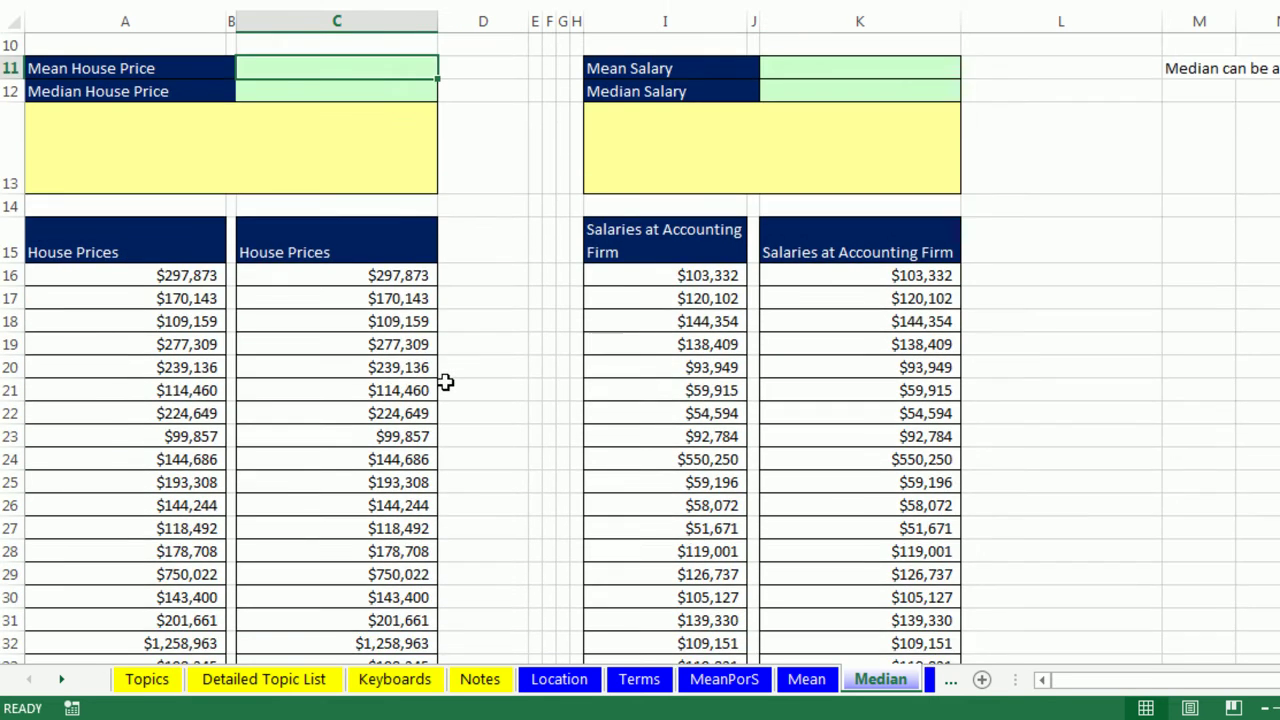
scroll(445, 383, down, 1)
scroll(329, 143, down, 1)
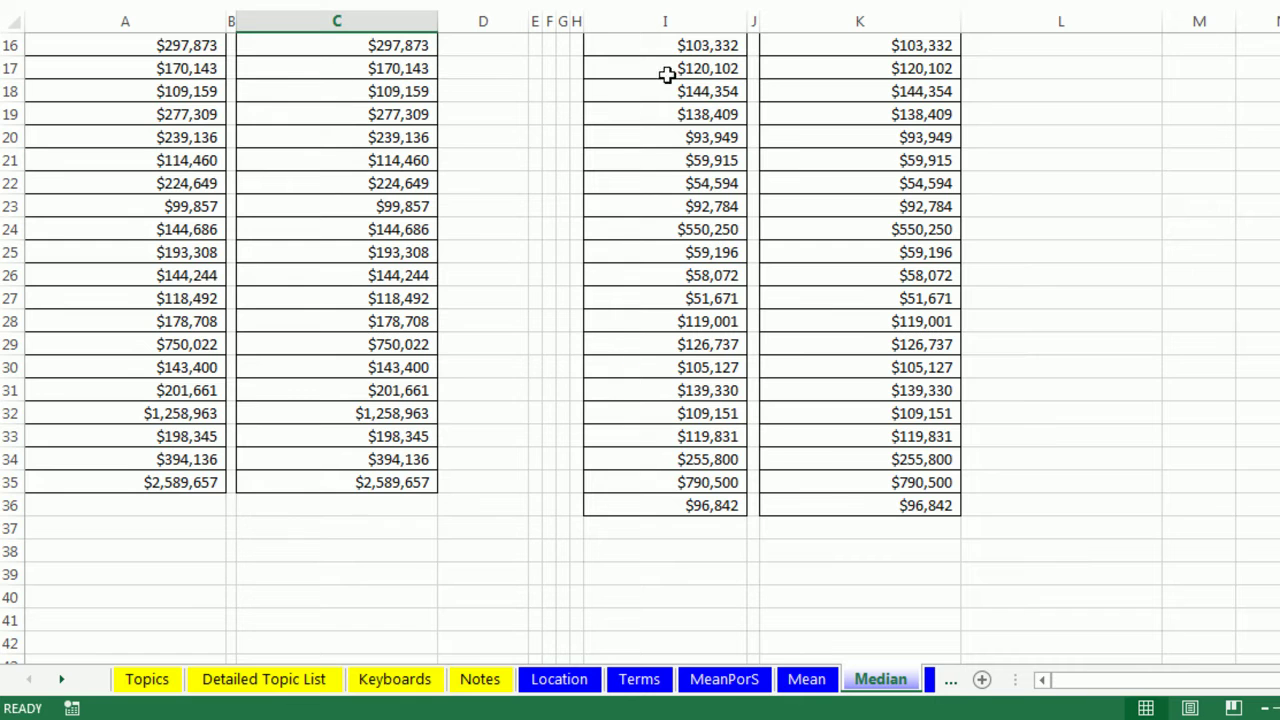
scroll(380, 140, up, 1)
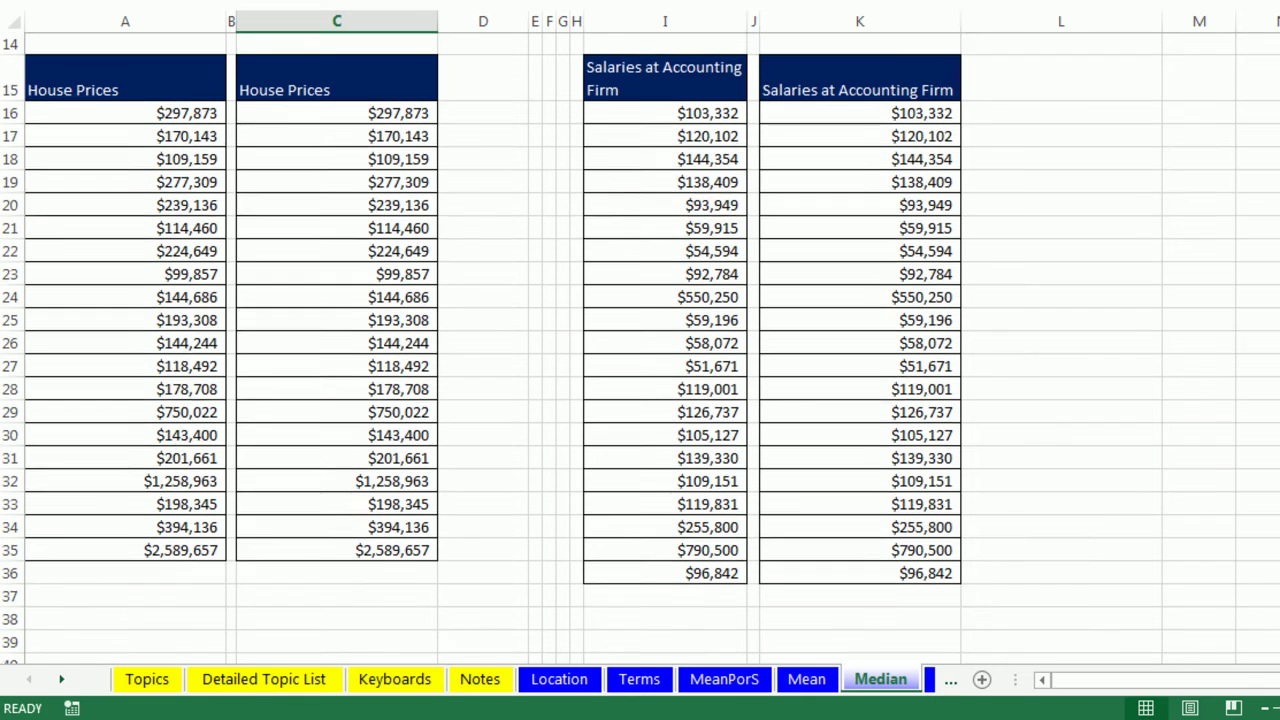
click(344, 120)
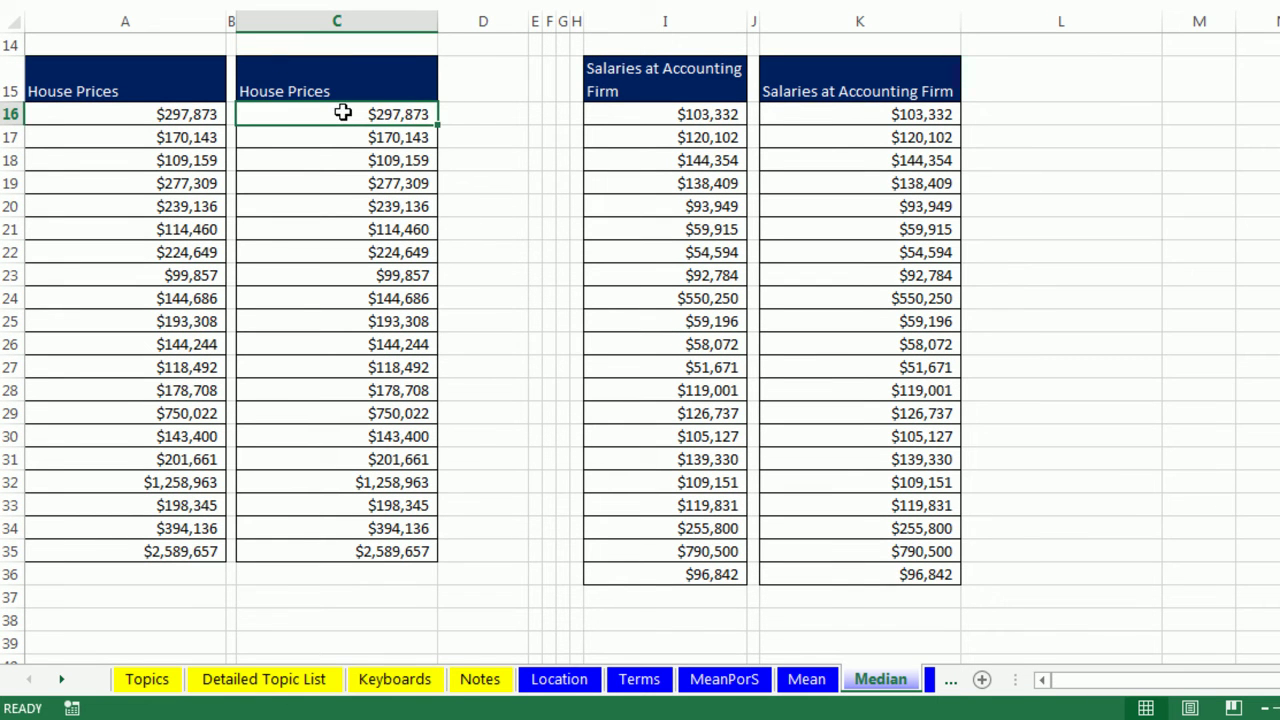
right_click(344, 120)
mouse_move(430, 418)
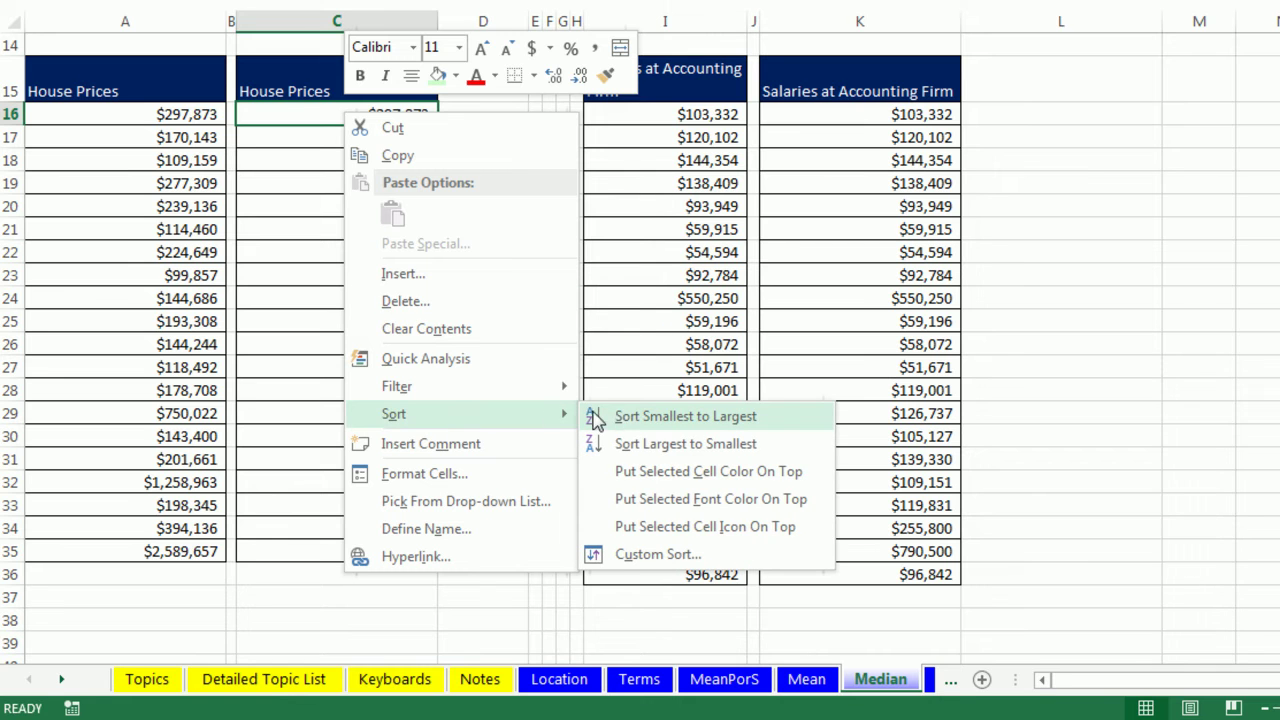
click(622, 418)
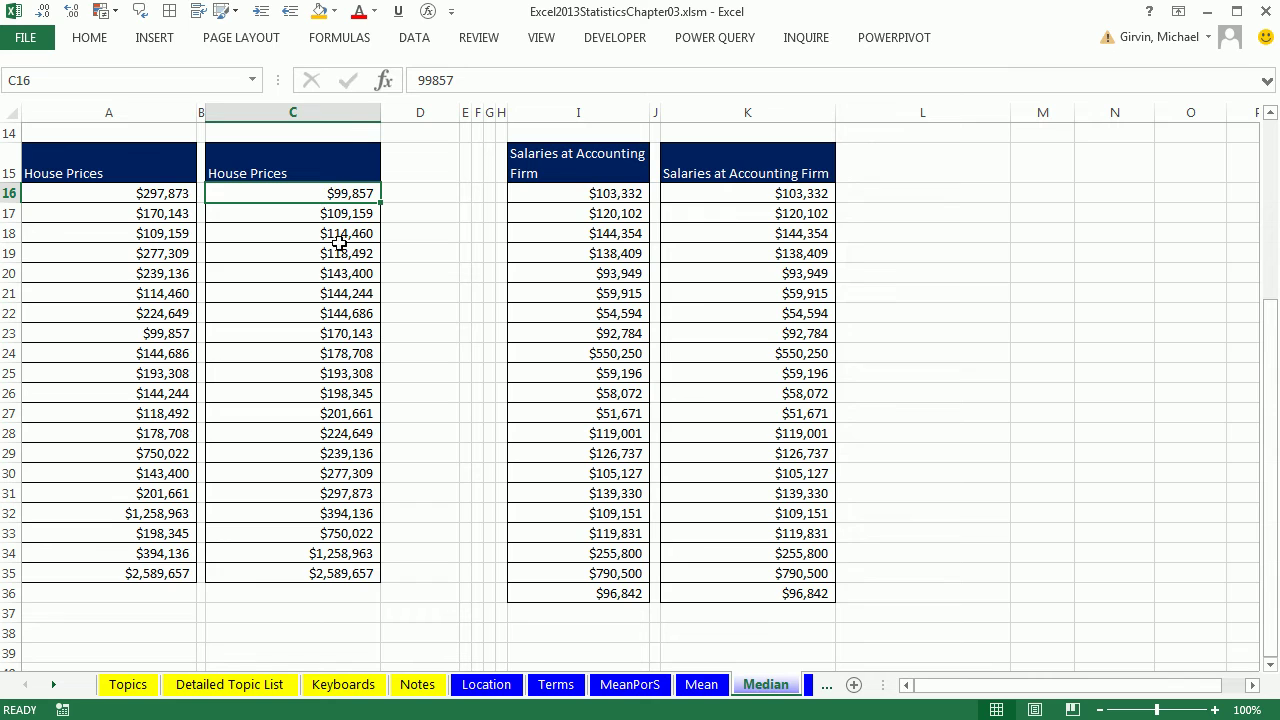
Step: Fill the first half of the sorted house prices, C16:C25, with orange and the second half, C26:C35, with yellow
drag(325, 203, 336, 573)
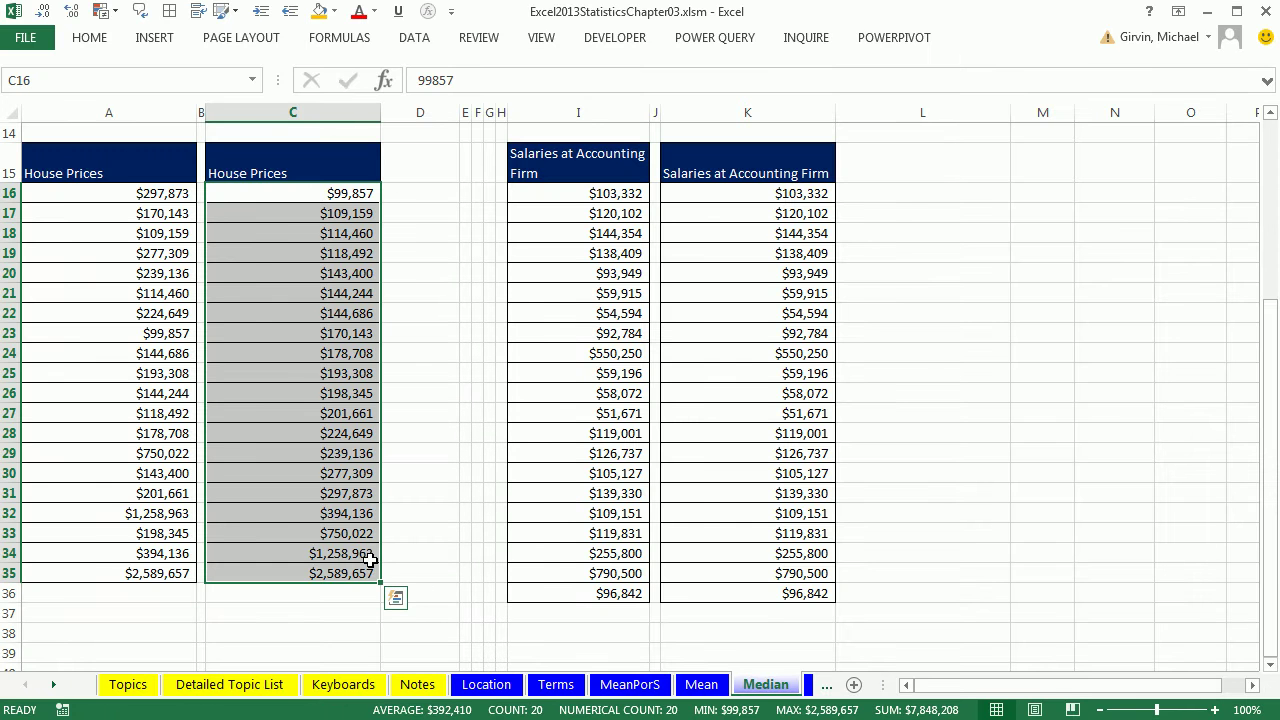
drag(348, 197, 317, 373)
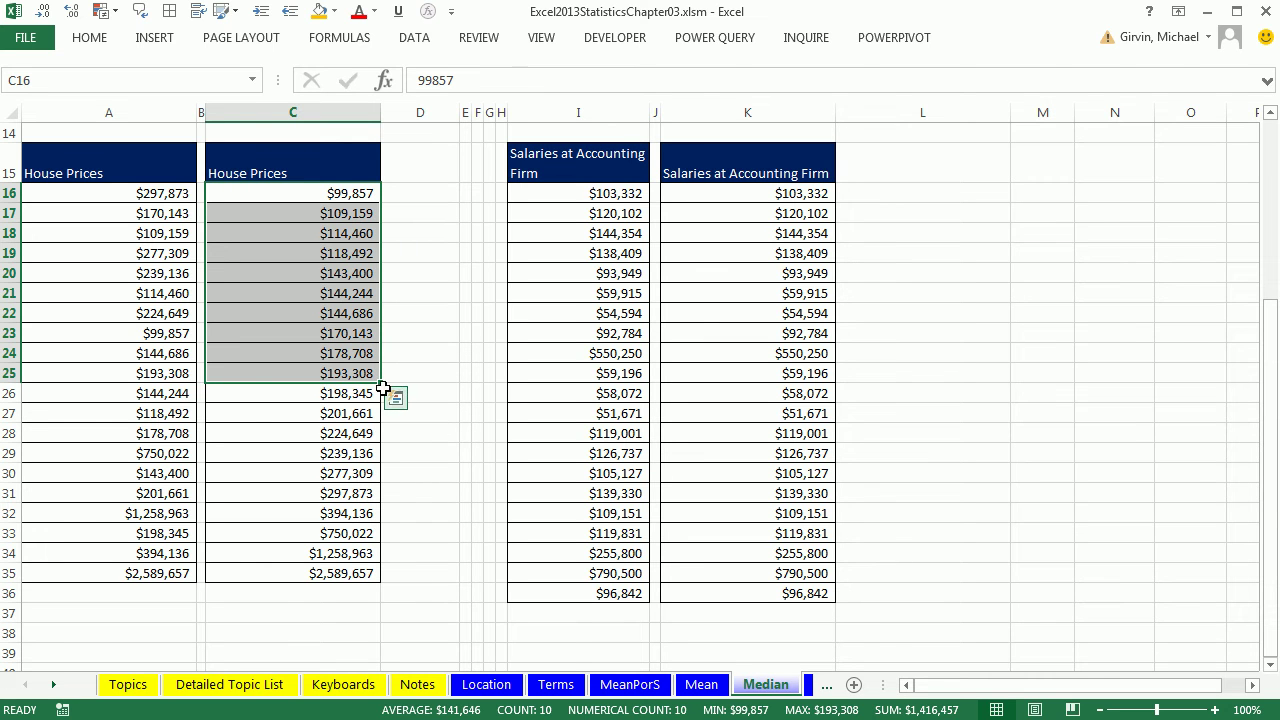
click(319, 10)
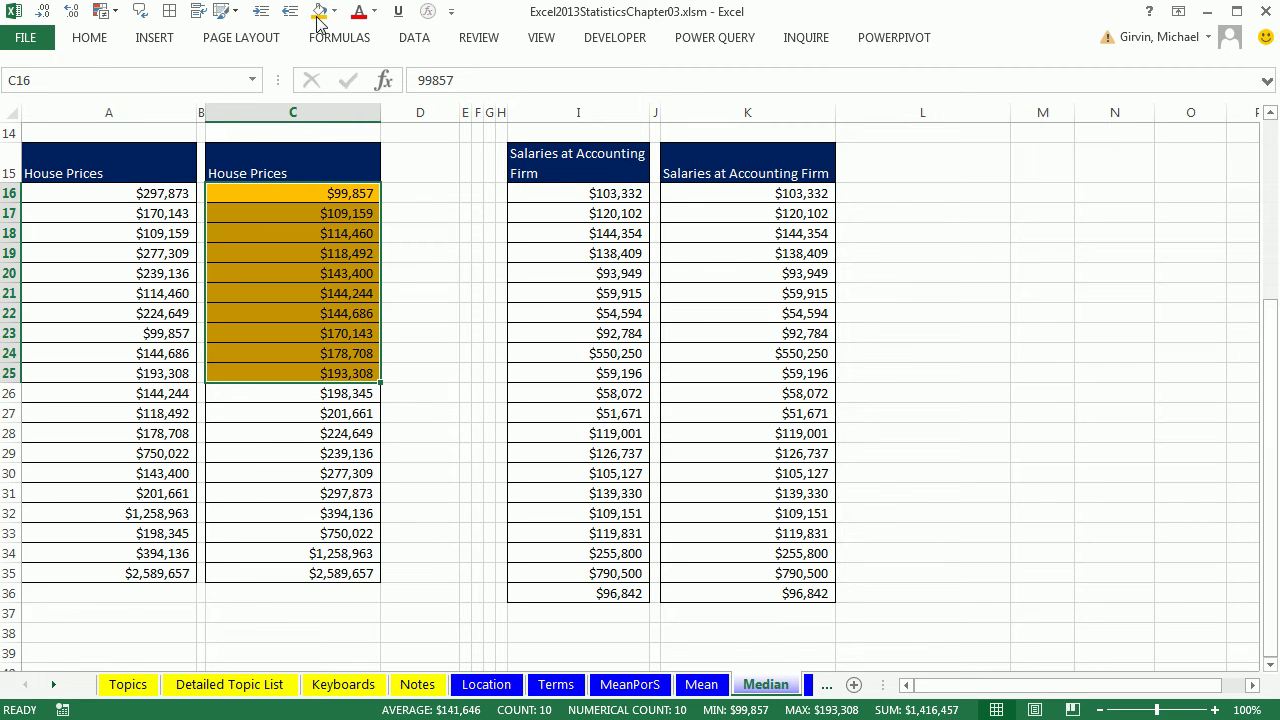
drag(343, 395, 352, 574)
click(336, 10)
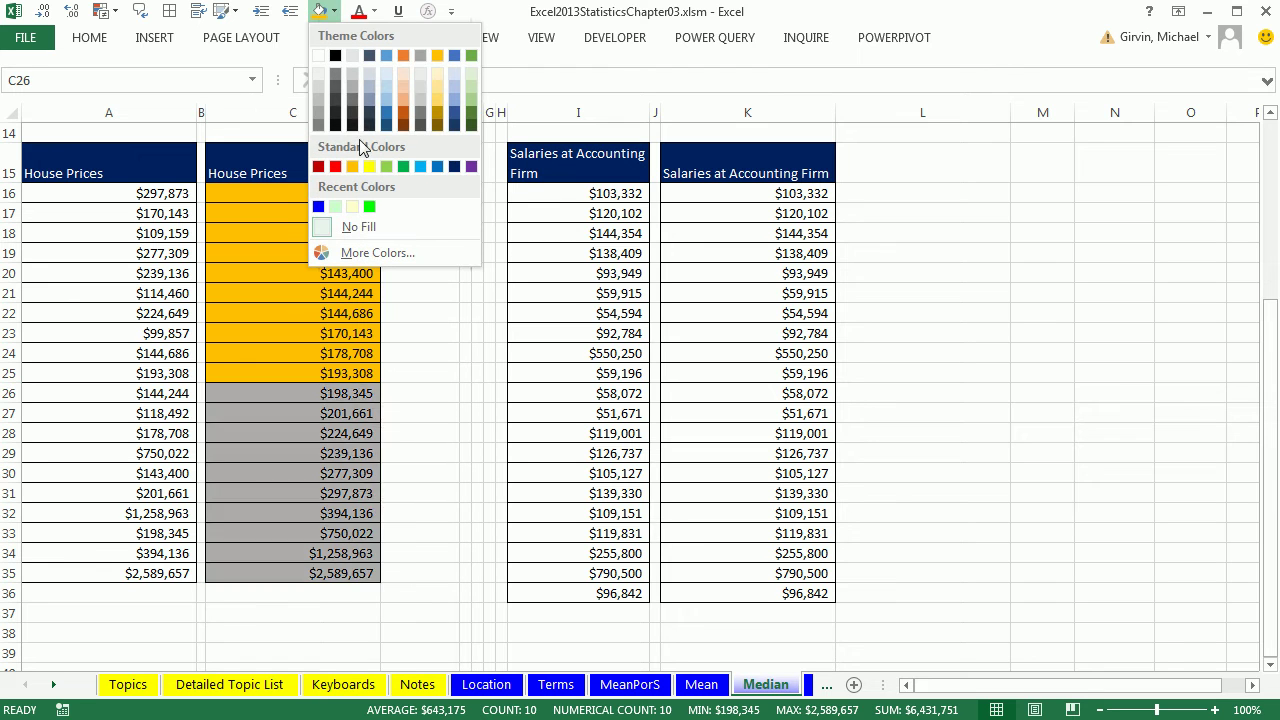
click(370, 168)
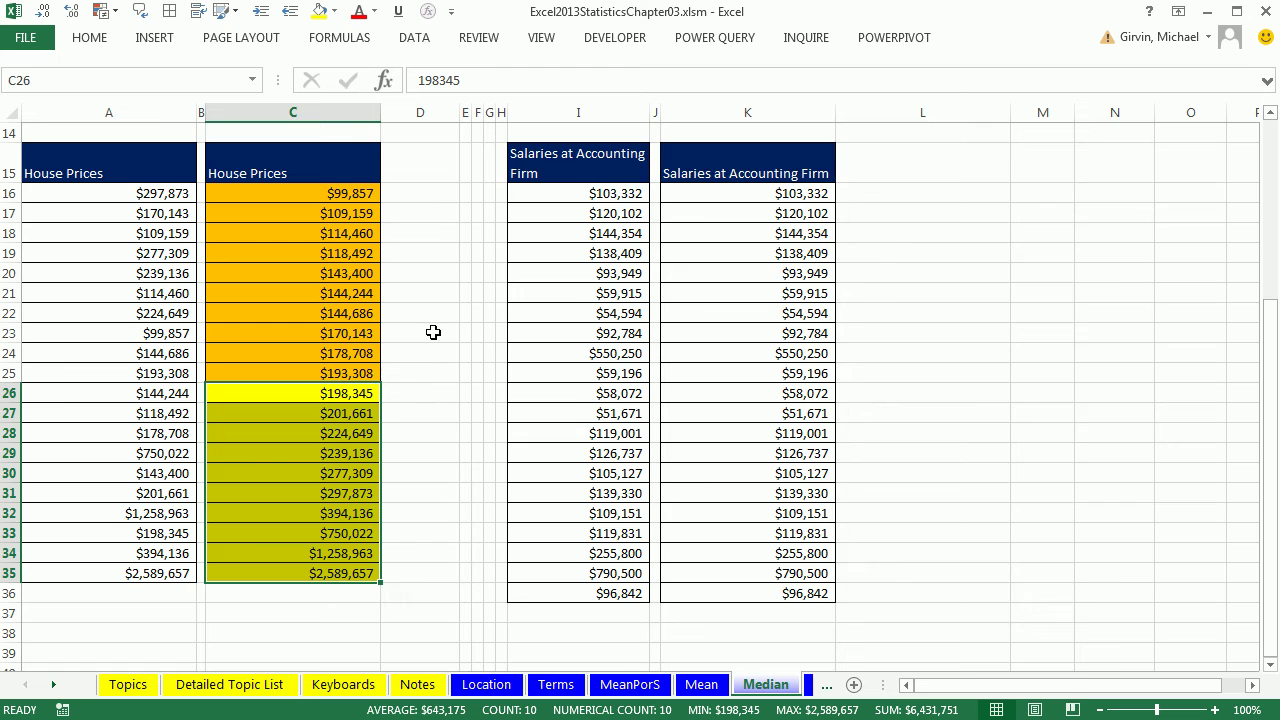
Step: Calculate the median house price manually in D12 with AVERAGE over the two middle sorted values, C25:C26
scroll(435, 330, up, 1)
scroll(437, 330, up, 1)
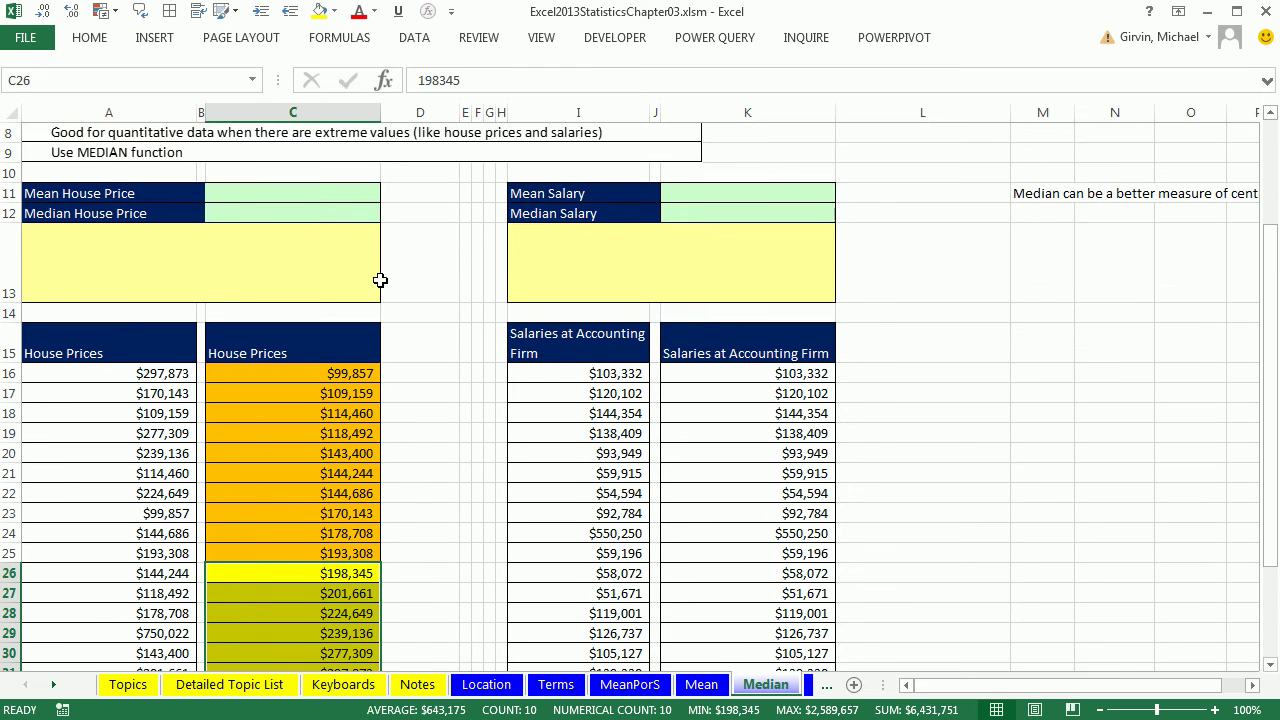
click(403, 215)
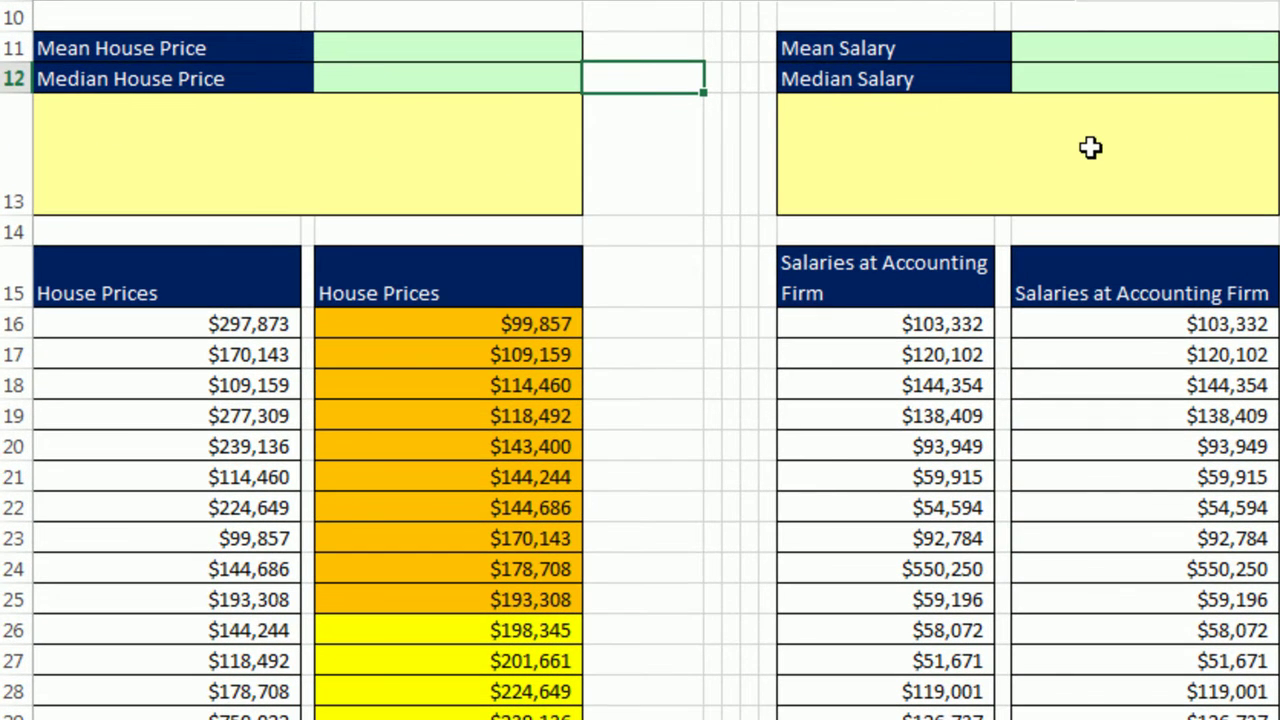
text(aver)
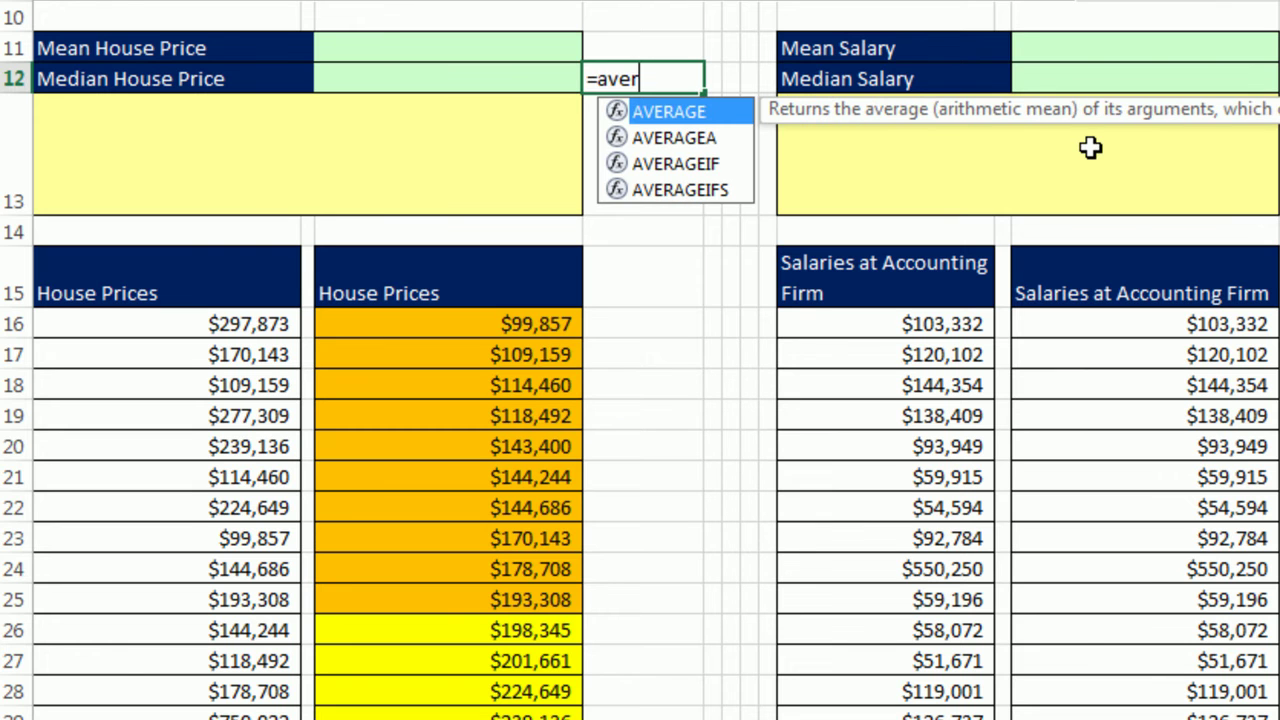
key(Tab)
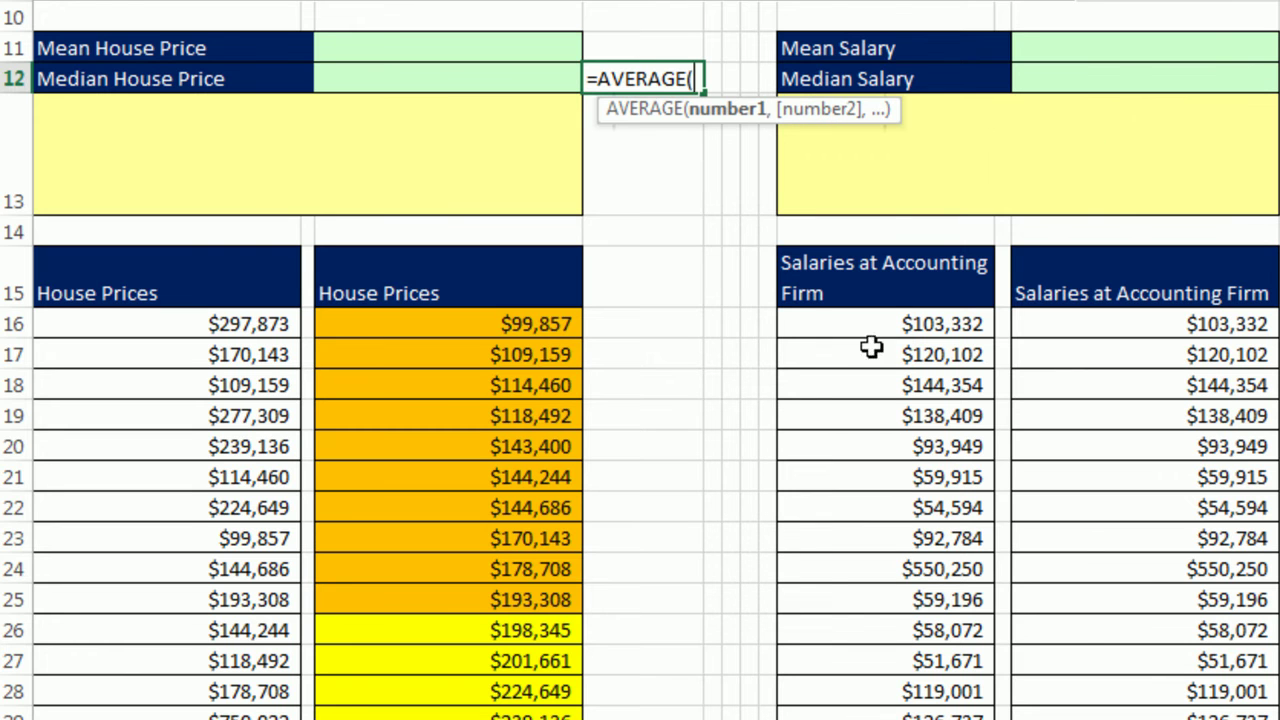
drag(509, 603, 528, 623)
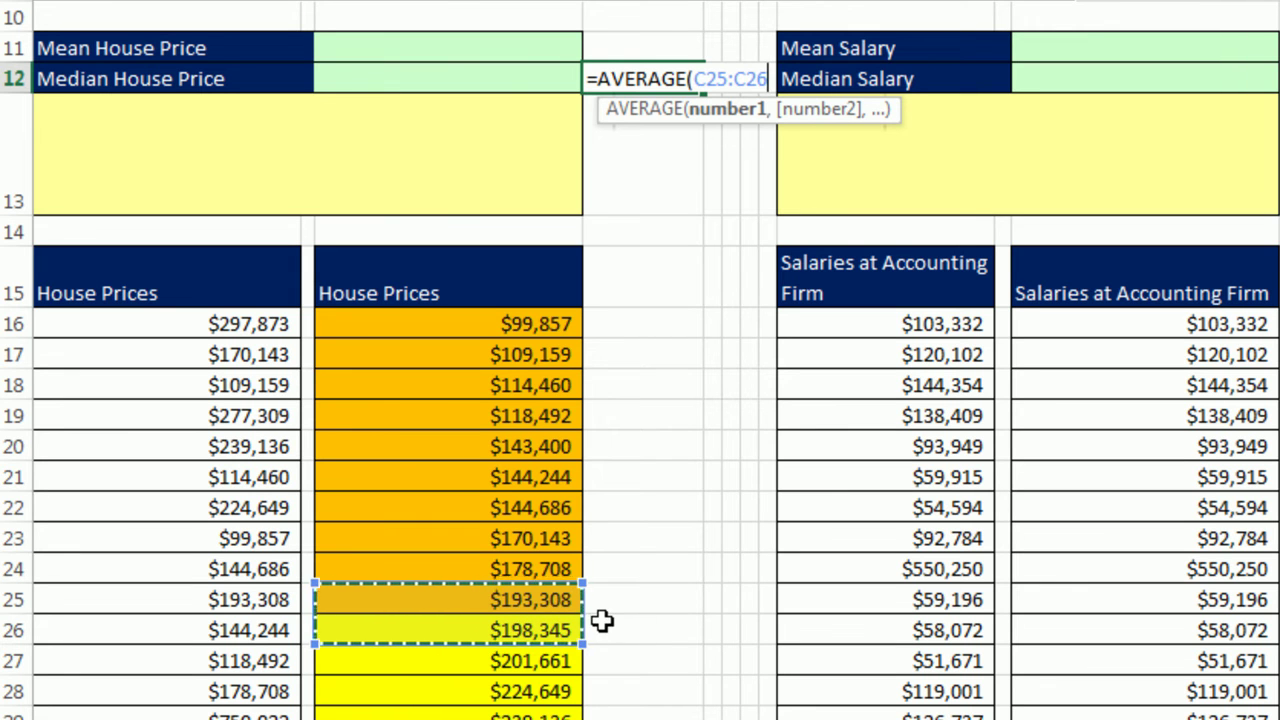
key(ctrl+Return)
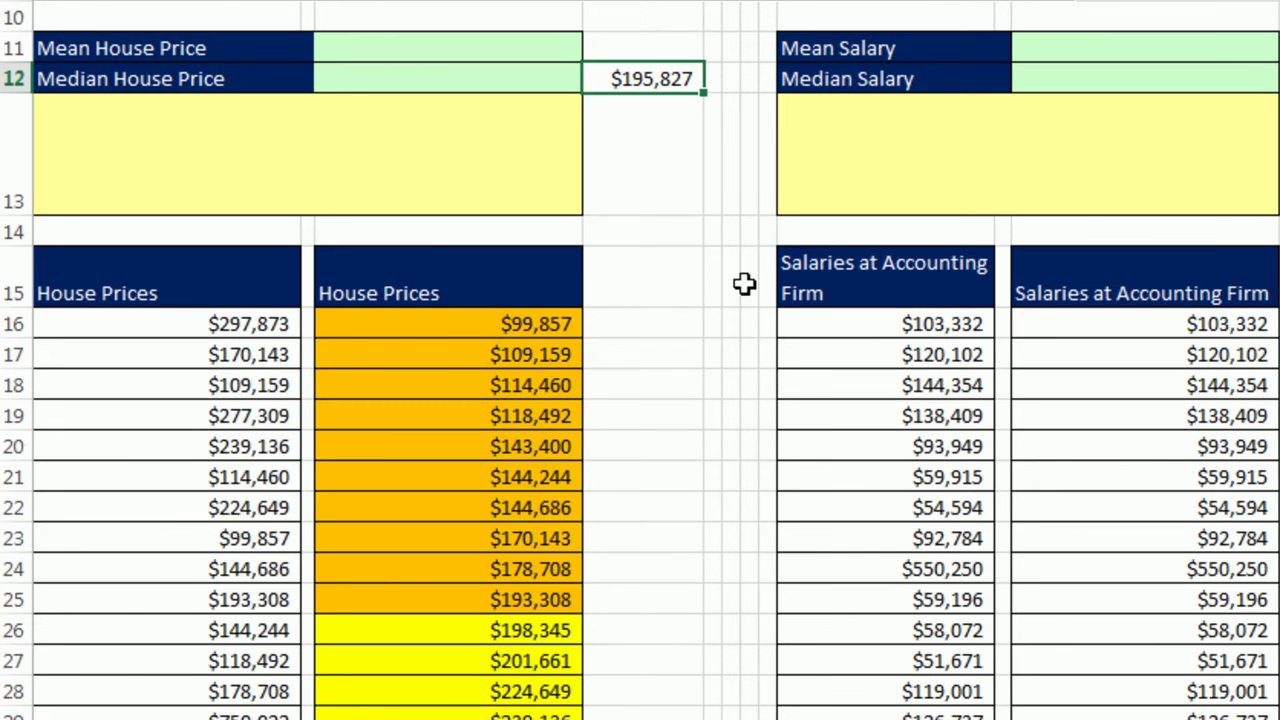
Step: Calculate the median house price in C12 with MEDIAN over the unsorted house prices A16:A35
click(395, 82)
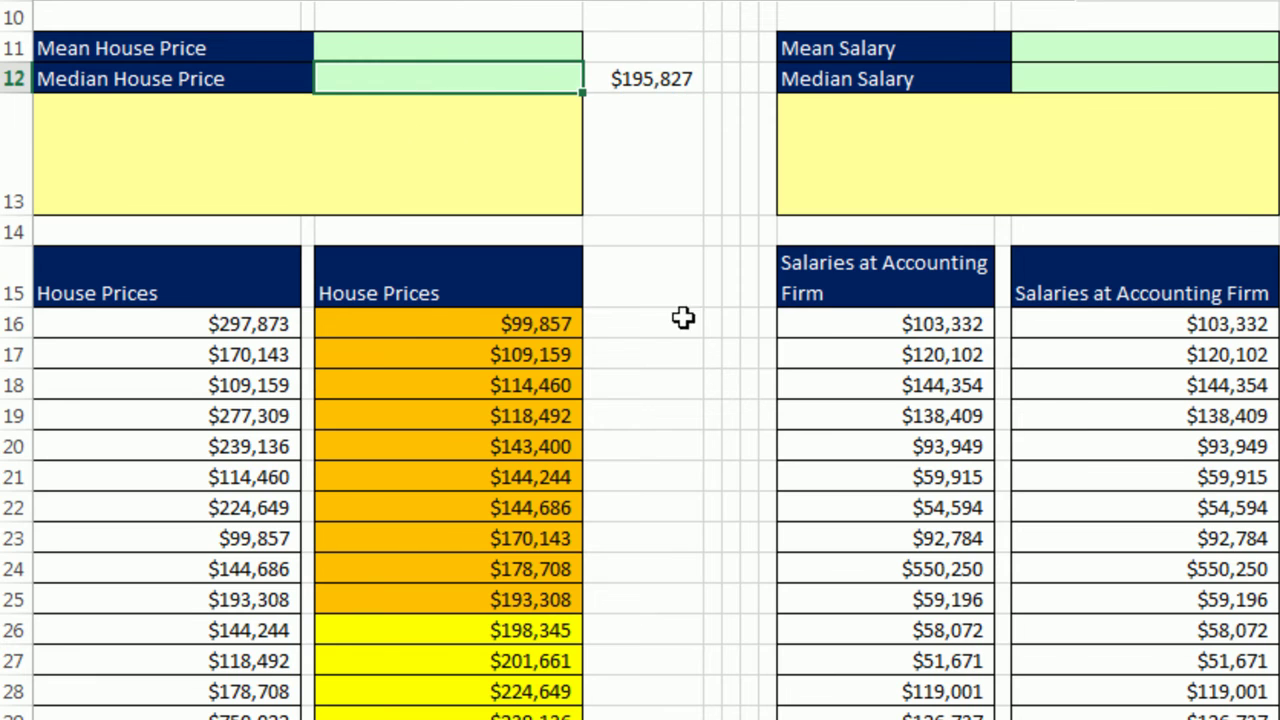
text(=med)
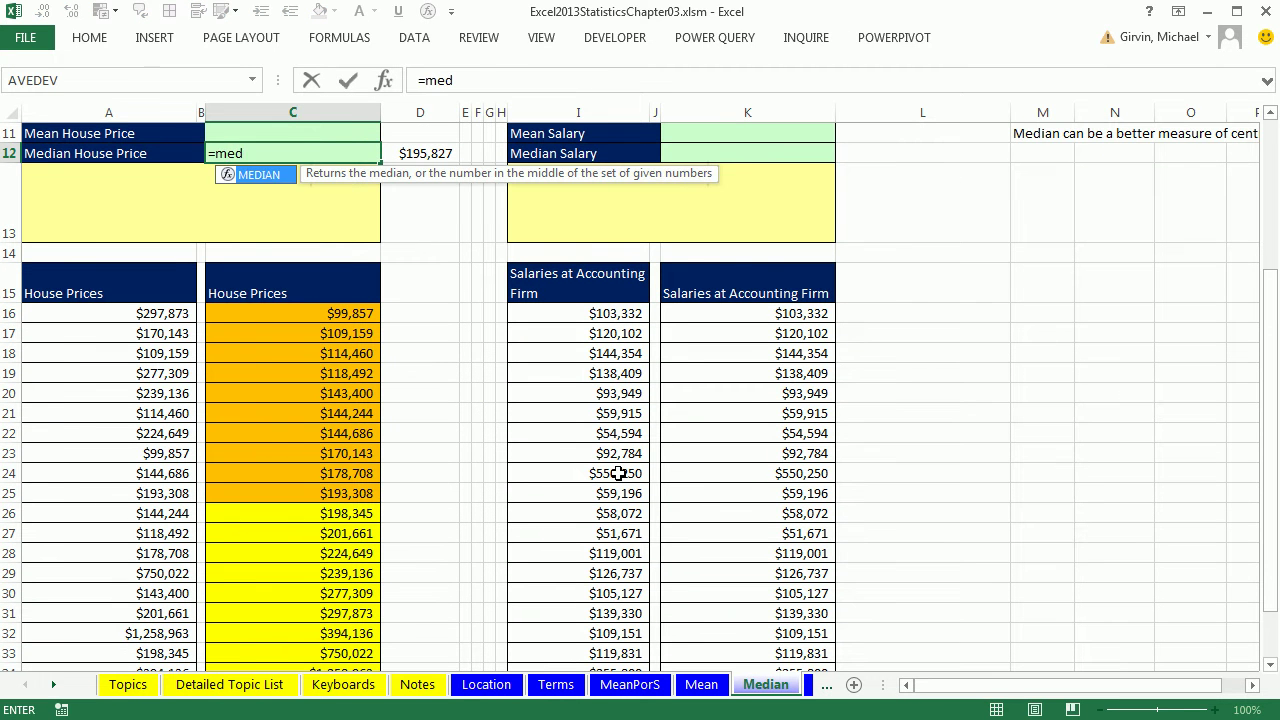
key(Tab)
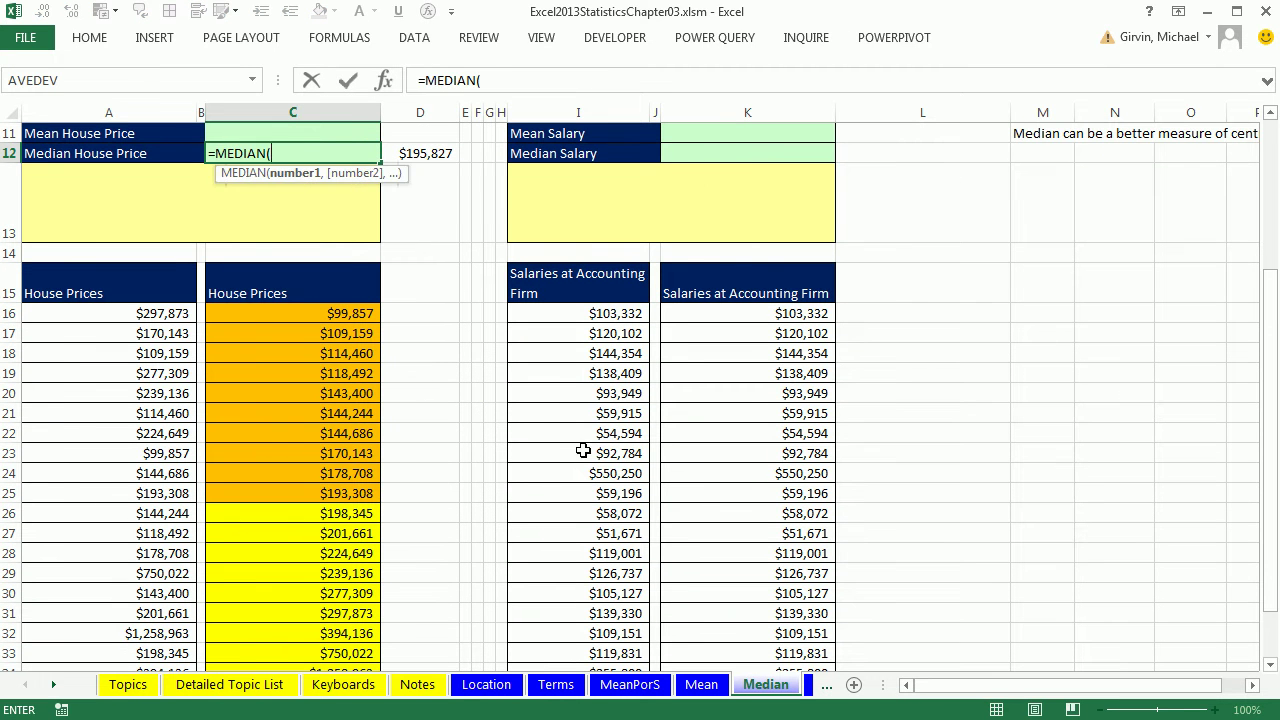
drag(158, 314, 163, 562)
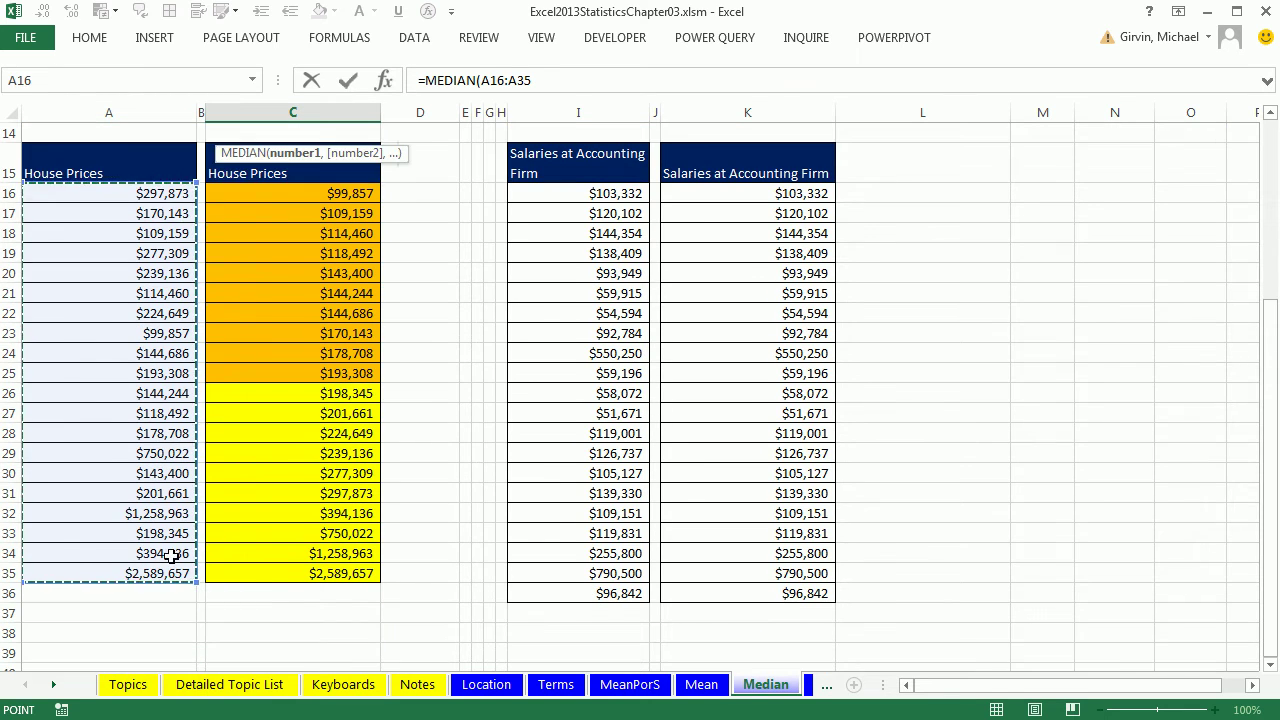
scroll(168, 560, up, 3)
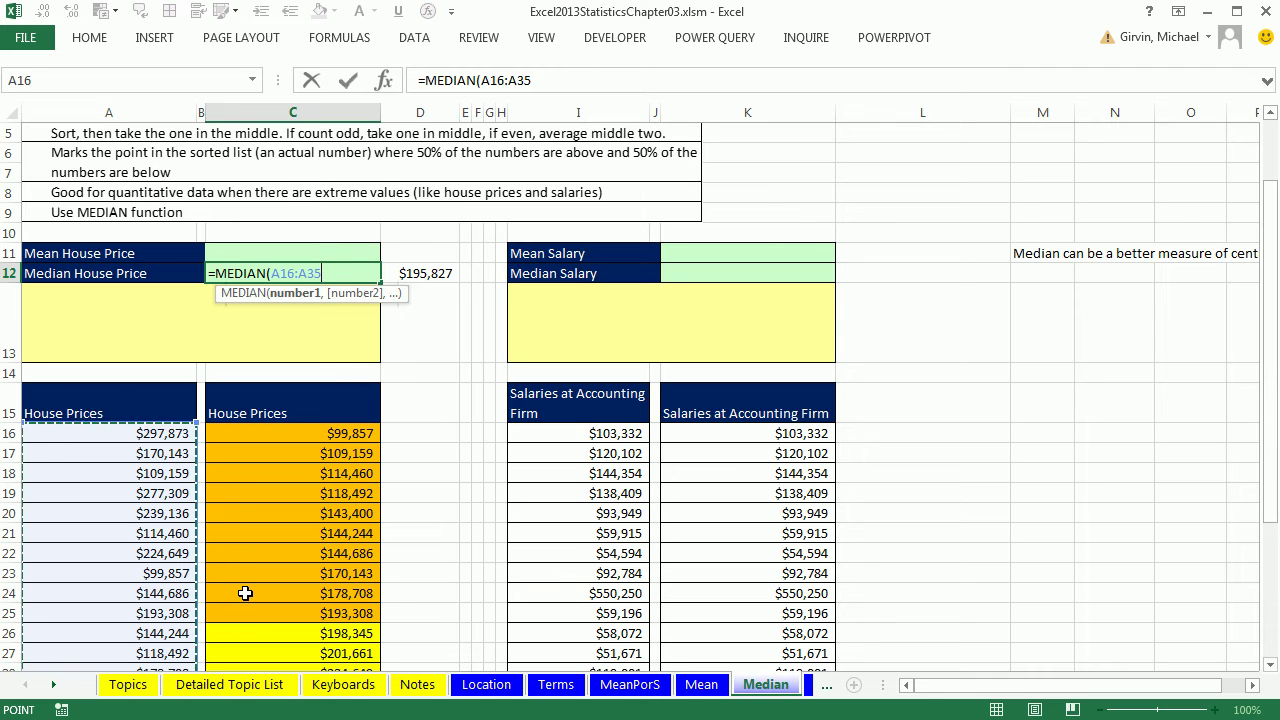
text())
key(ctrl+Return)
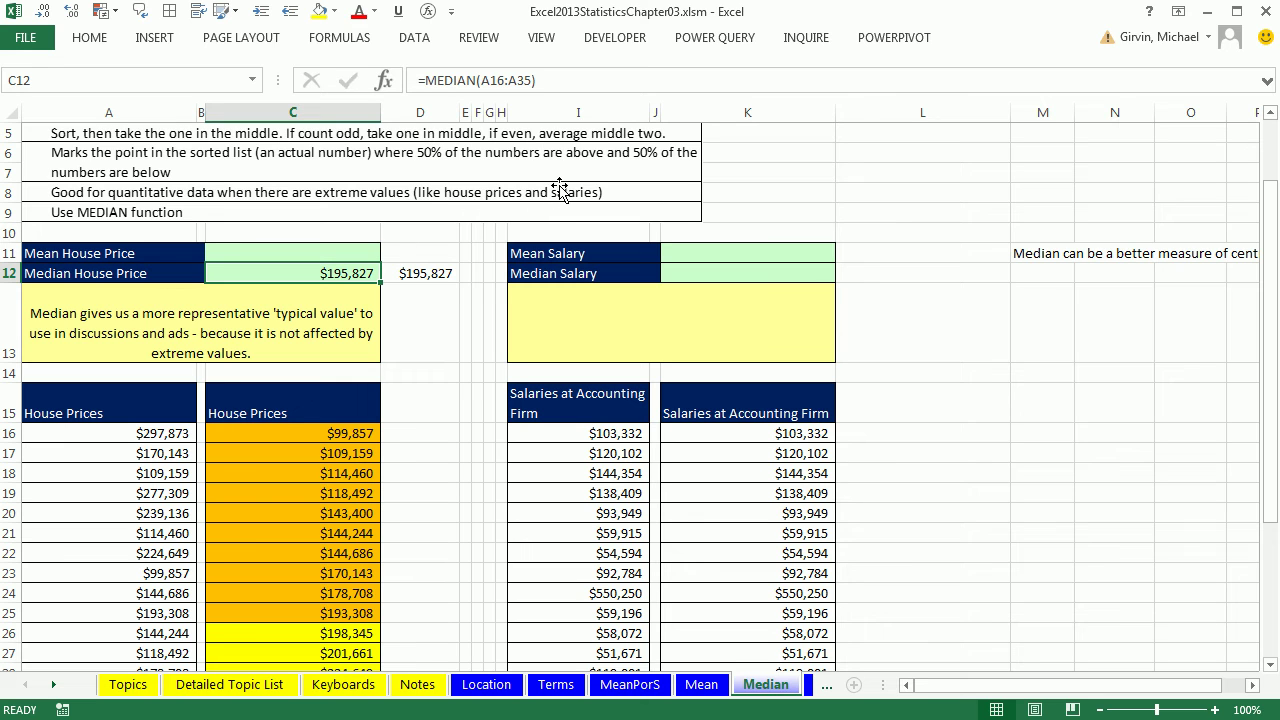
Step: Calculate the mean house price in C11 with AVERAGE over the house prices A16:A35
click(354, 253)
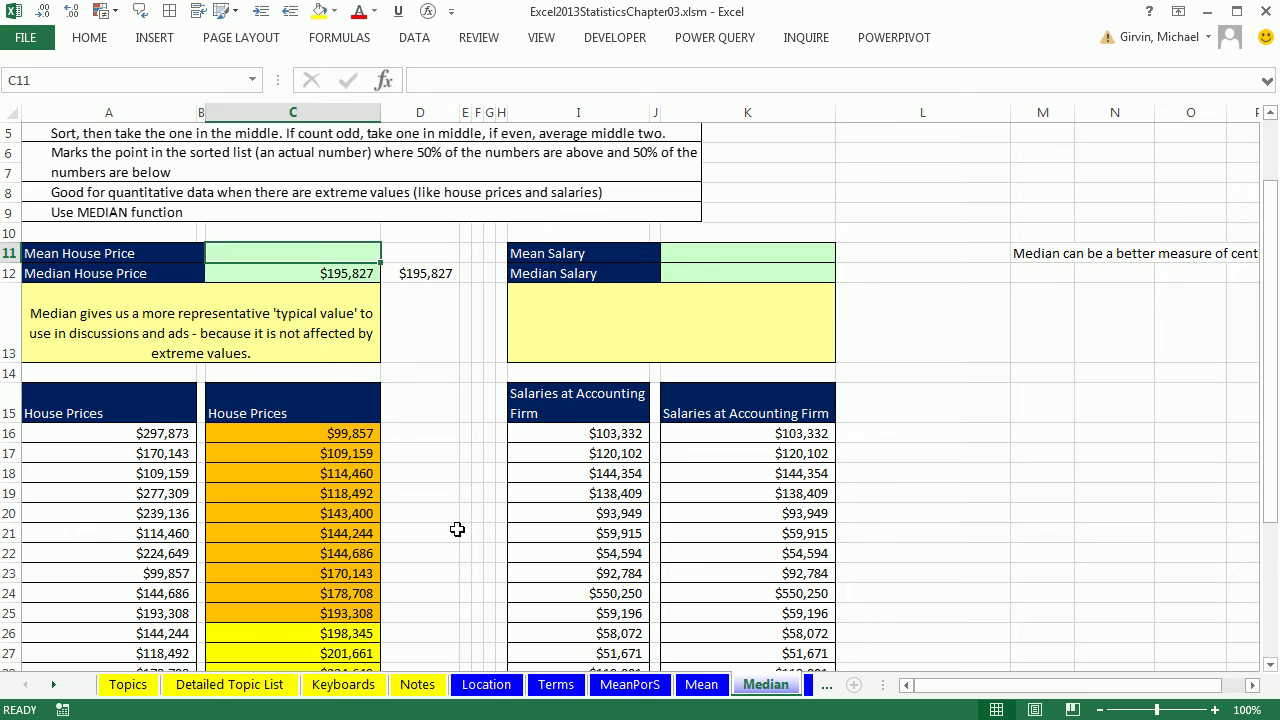
text(=aver)
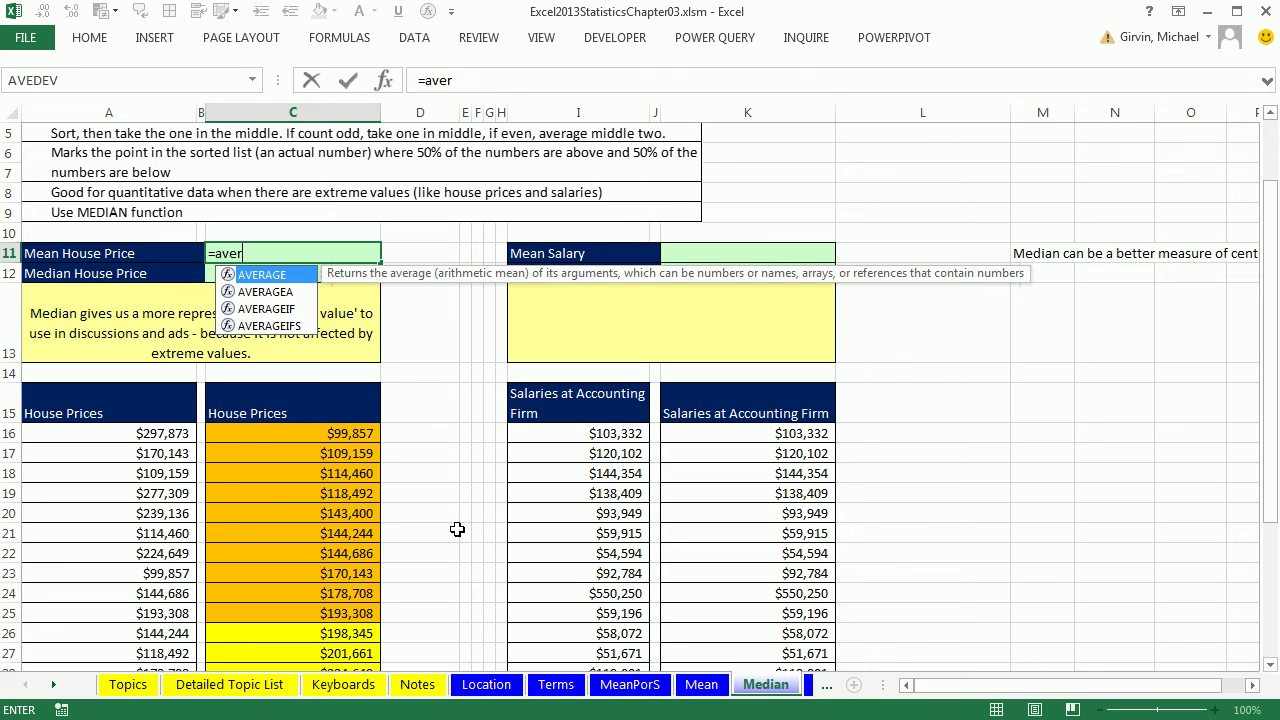
key(Tab)
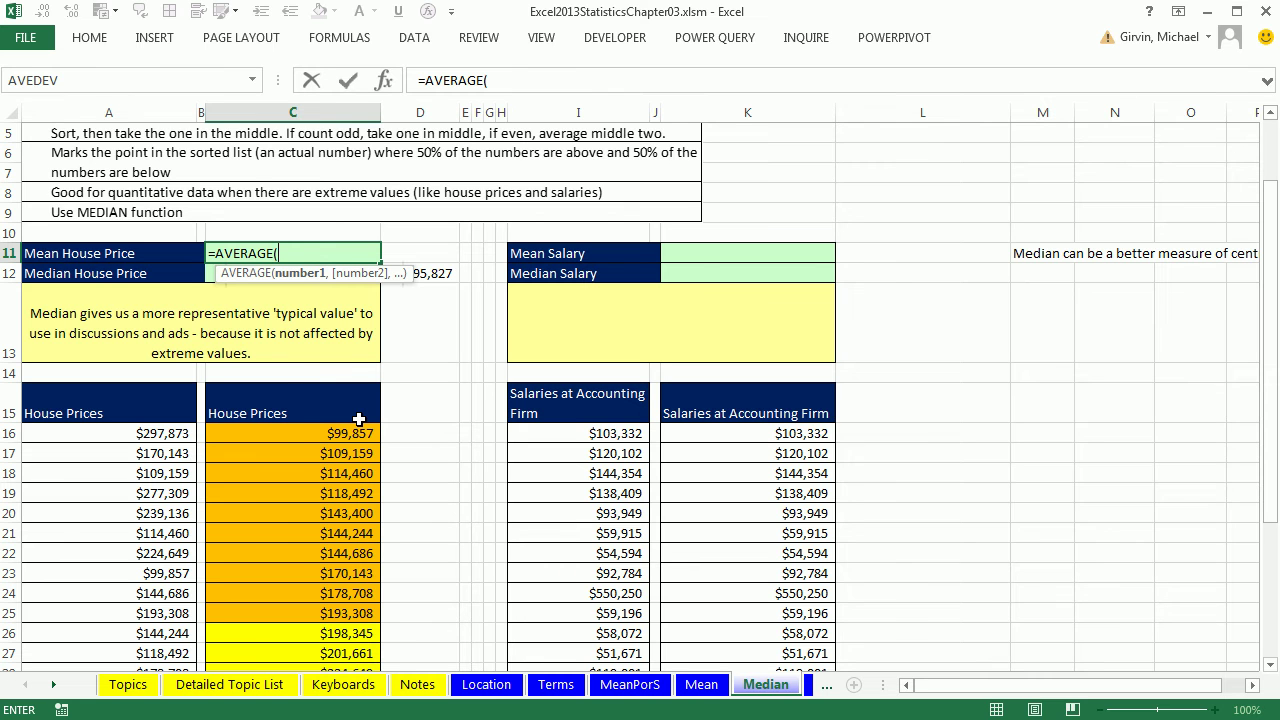
scroll(174, 397, down, 2)
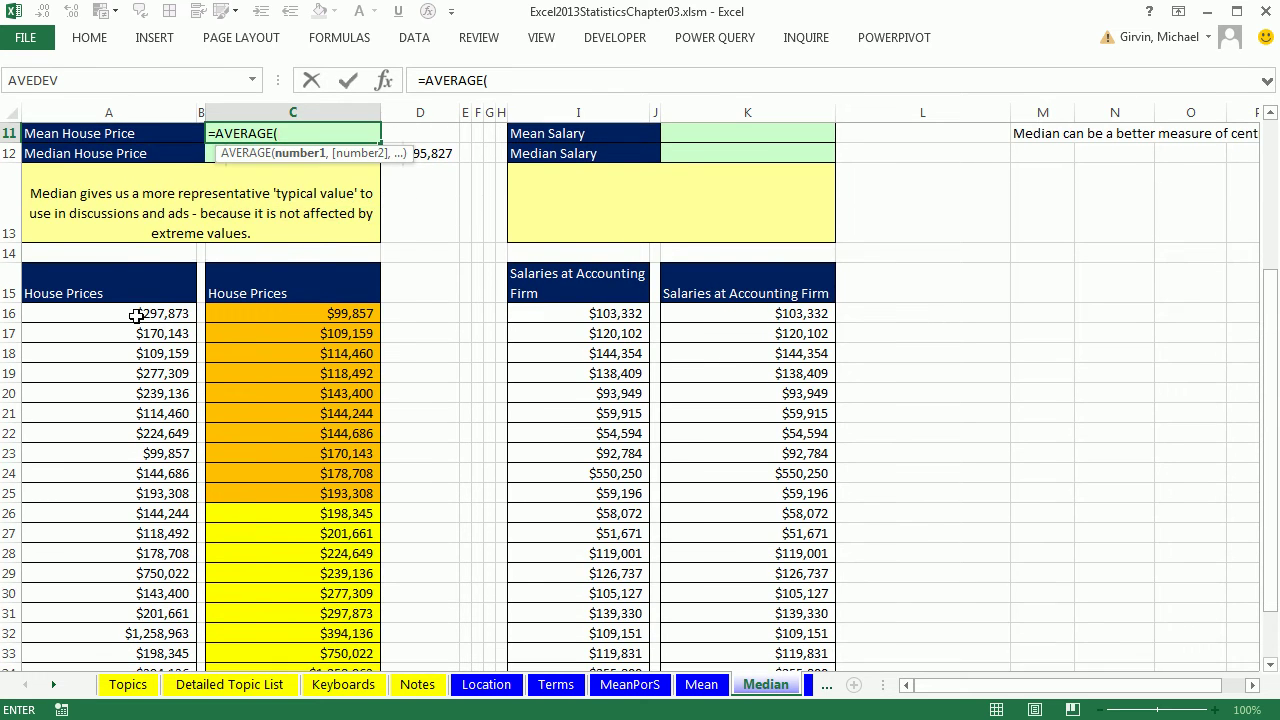
drag(136, 315, 106, 663)
scroll(442, 521, up, 4)
key(ctrl+Return)
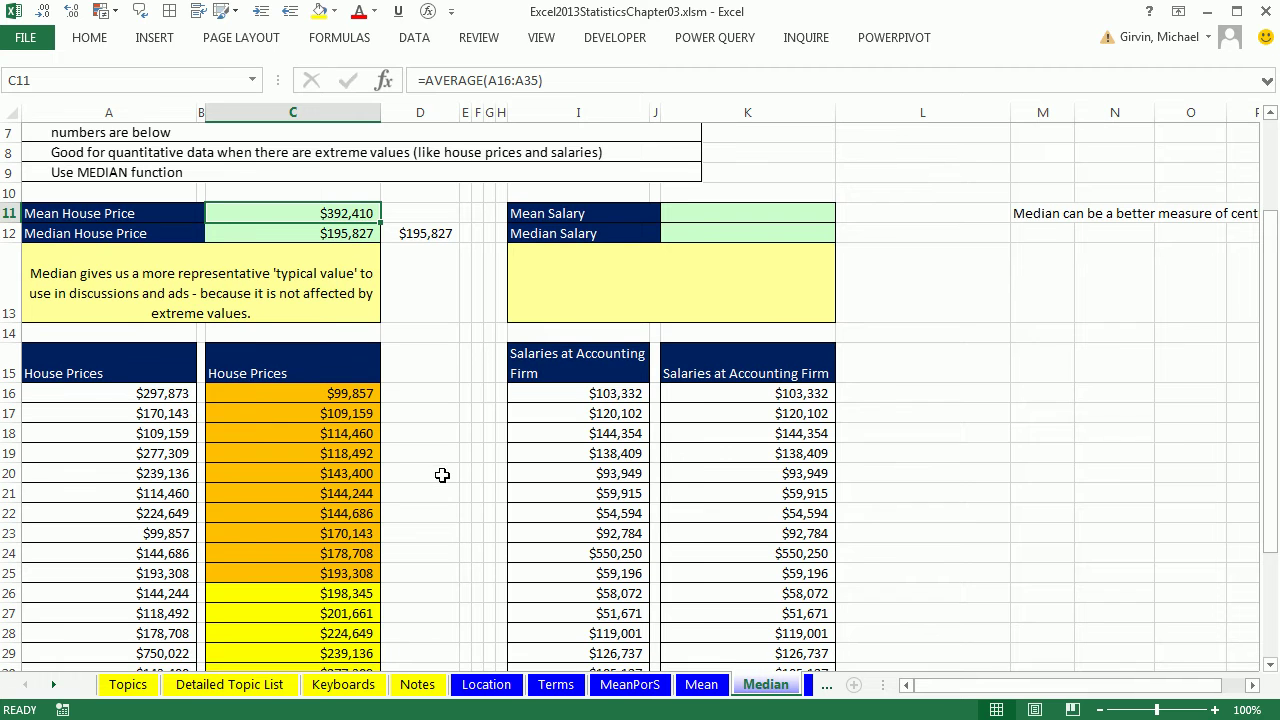
Step: Zoom the sheet out to 85% and compare the mean and median house prices in C11 and C12 against the data
click(1270, 665)
click(1270, 665)
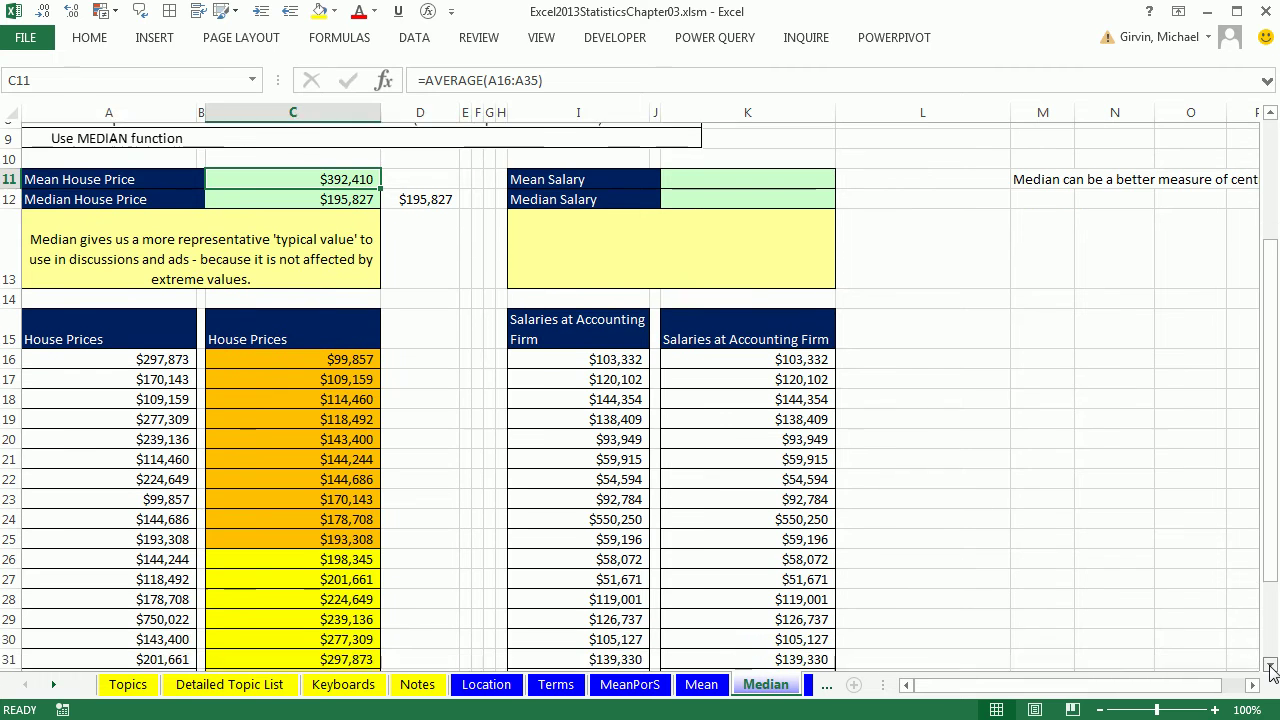
click(1270, 665)
click(1270, 665)
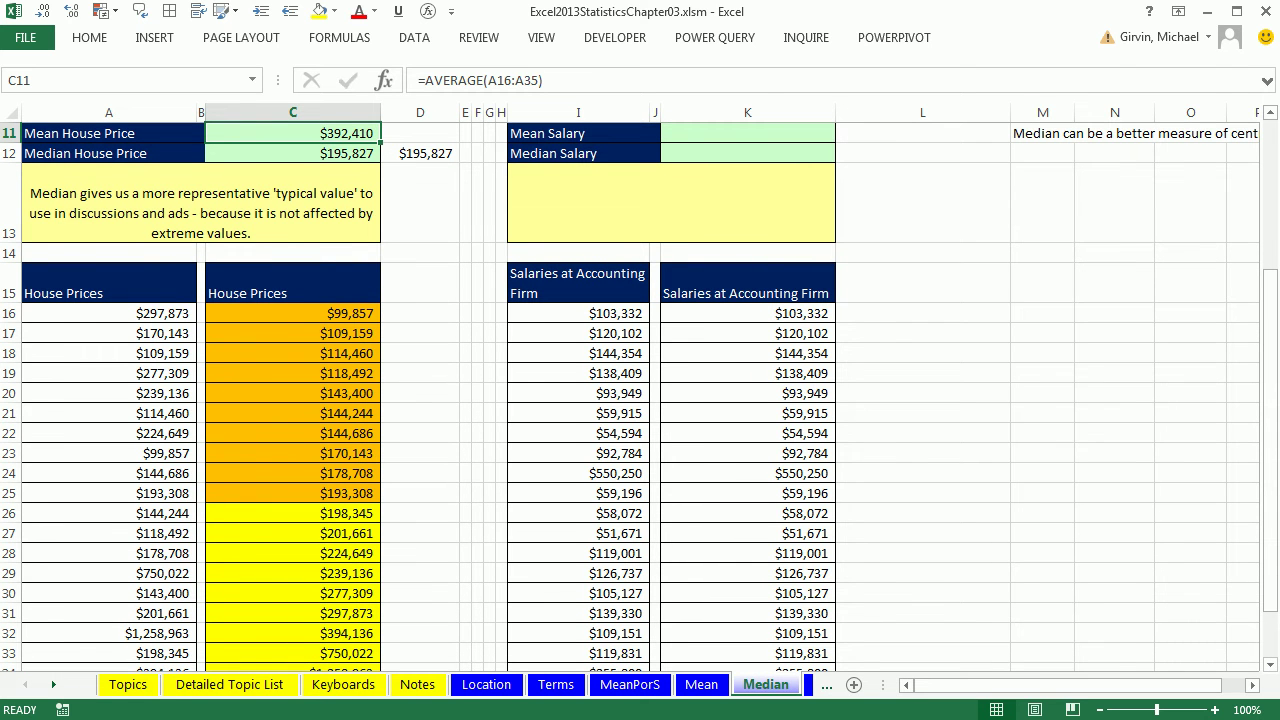
ctrl+scroll(953, 577, down, 1)
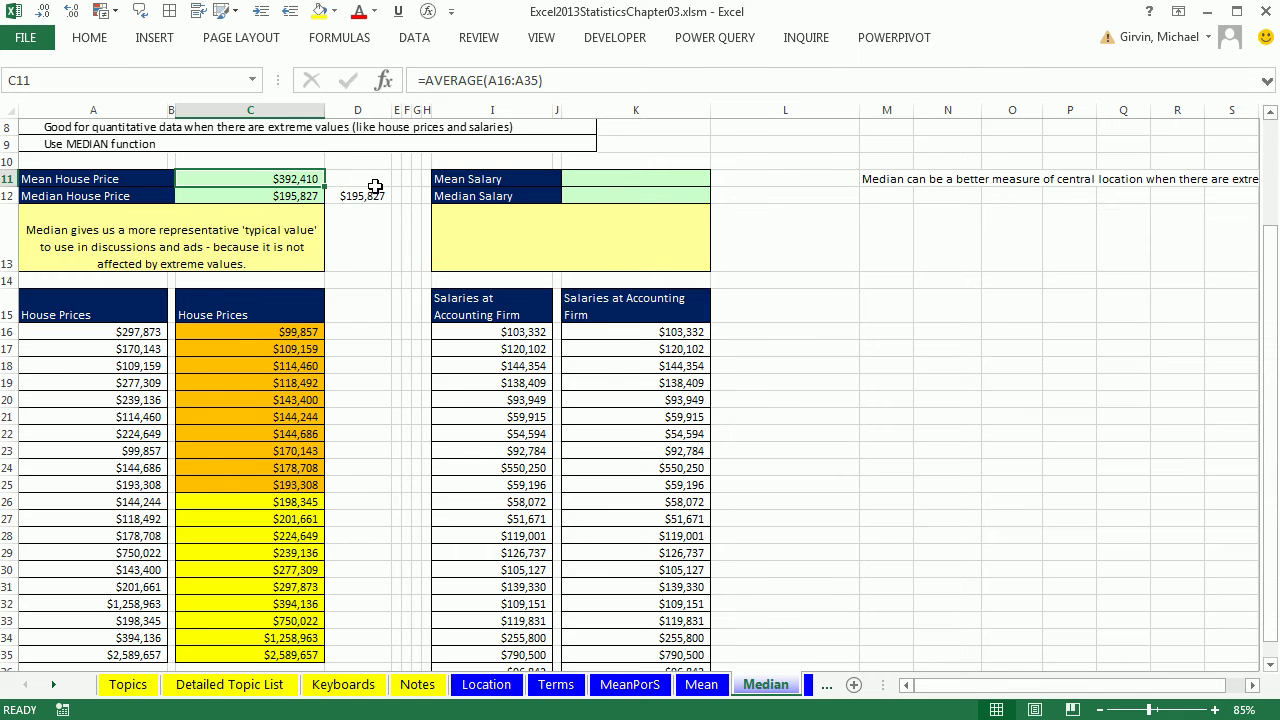
click(302, 198)
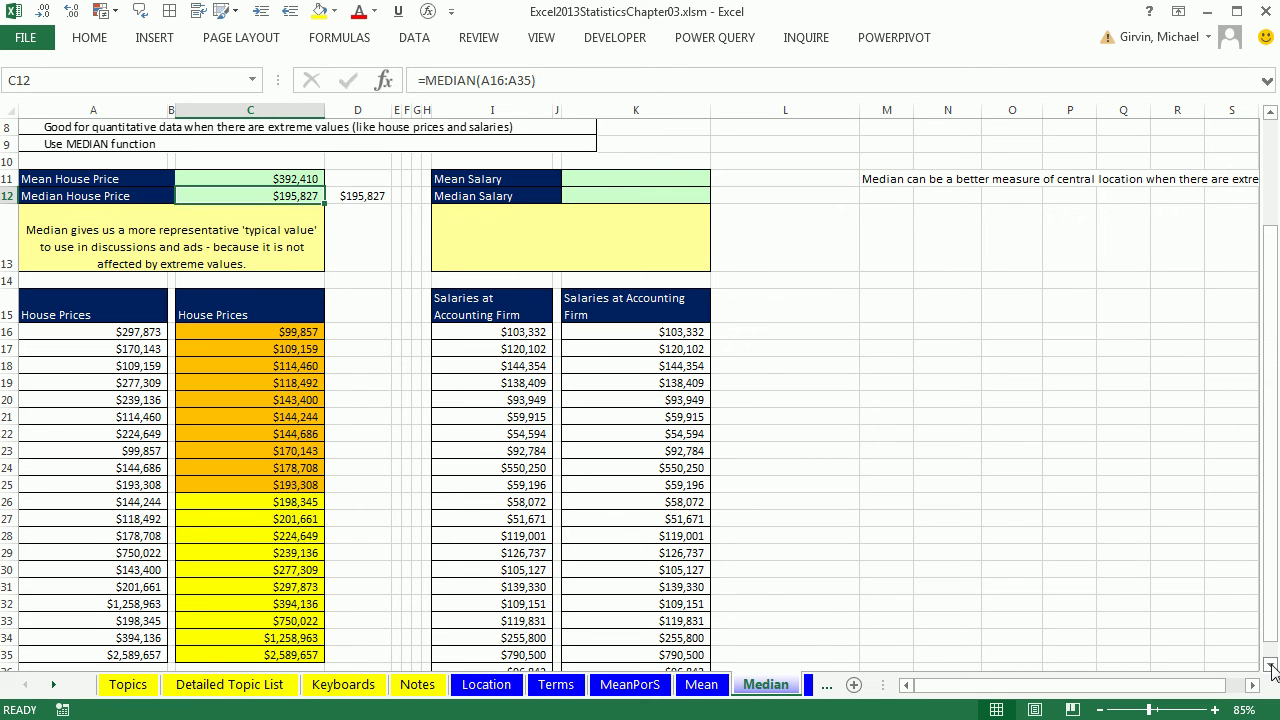
Step: Sort the second accounting firm salary list, starting in K16, from smallest to largest
scroll(1272, 668, down, 1)
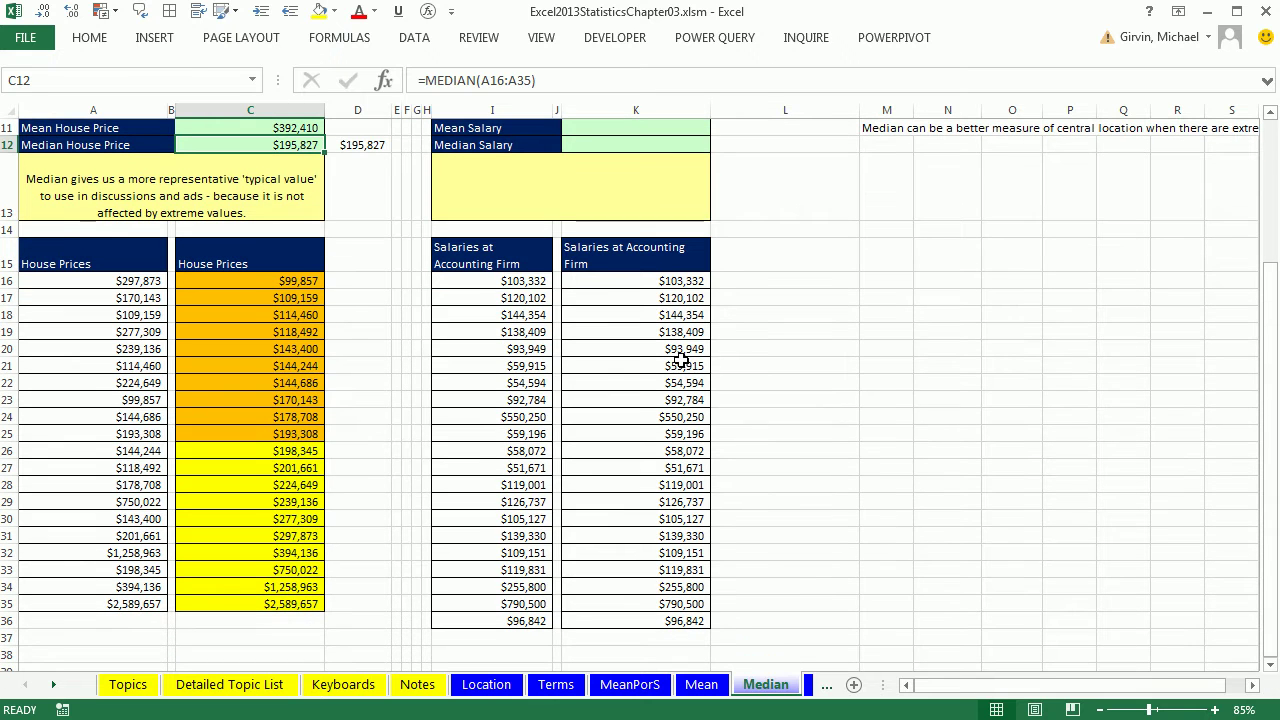
key(Up)
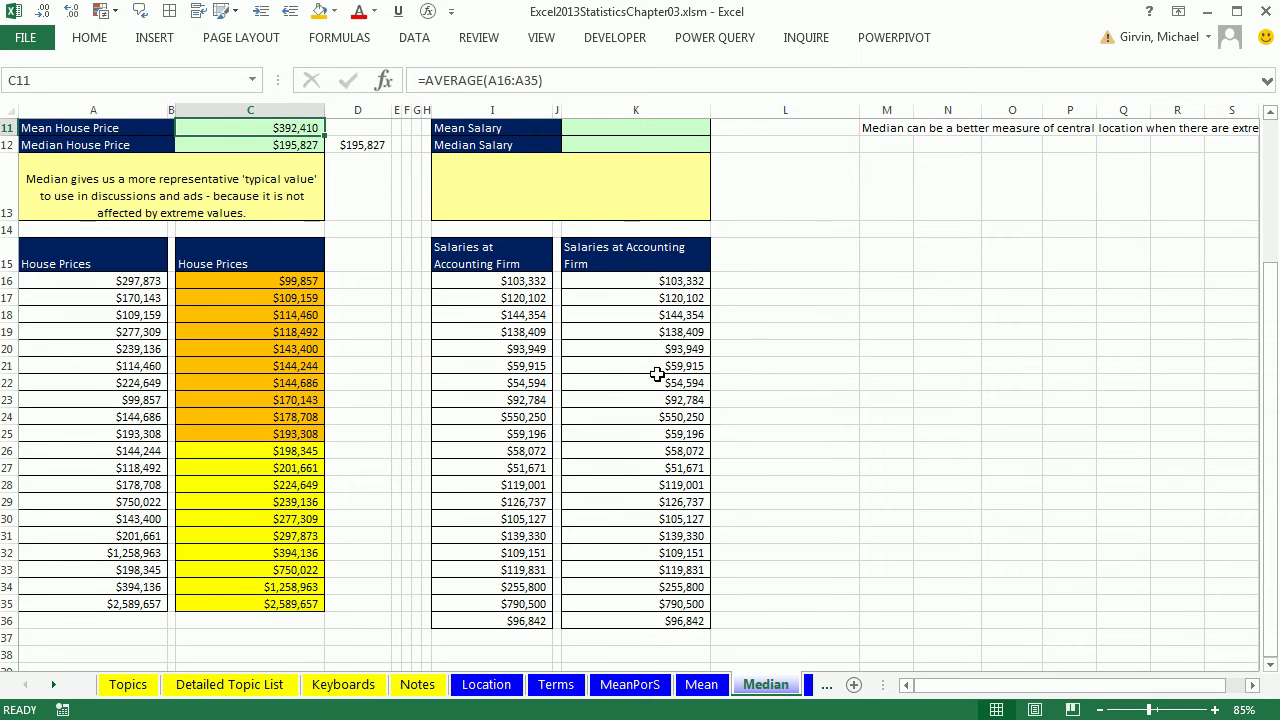
right_click(655, 285)
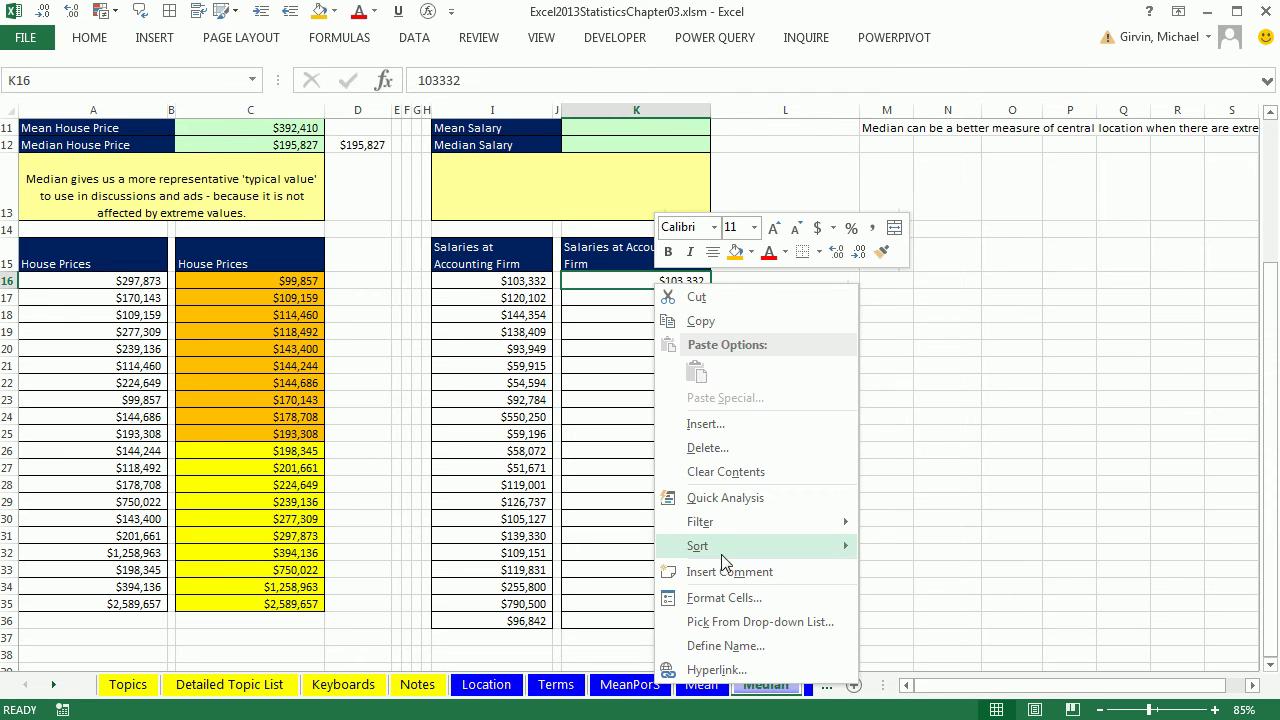
mouse_move(726, 555)
click(889, 546)
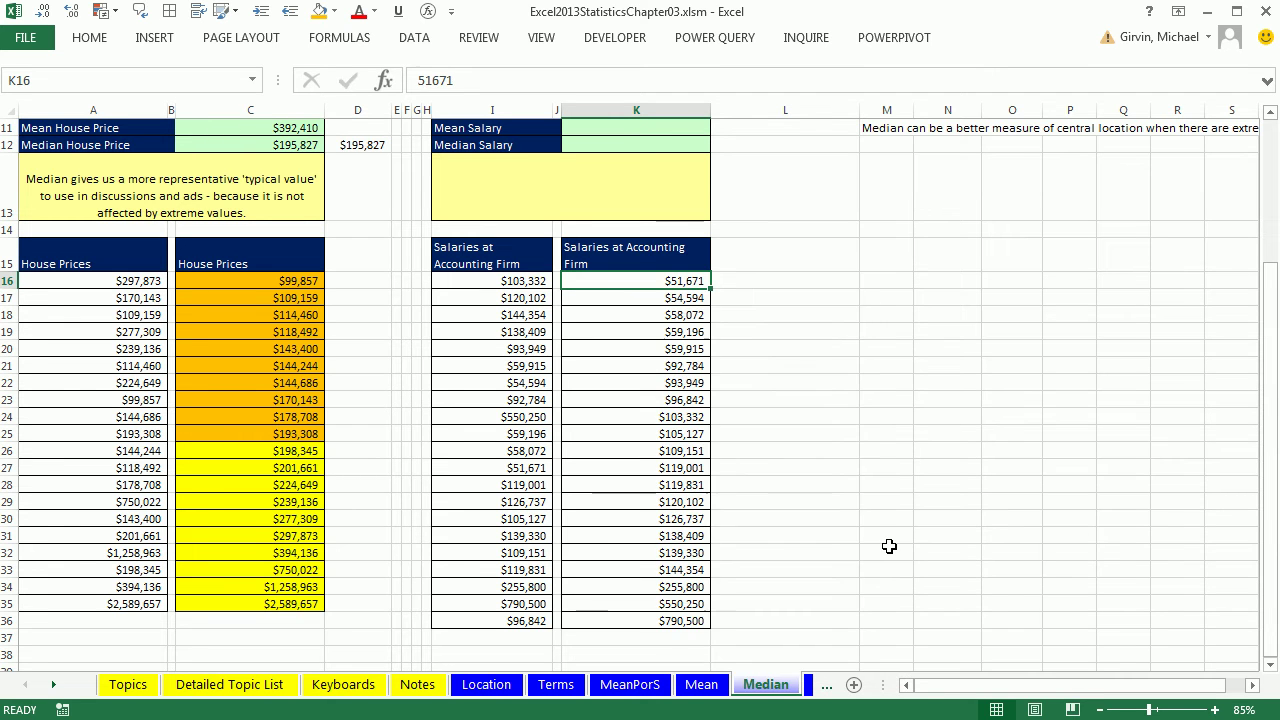
Step: Fill the ten lowest salaries K16:K25 orange and the ten highest K27:K36 yellow, leaving the middle salary K26 unfilled
drag(603, 282, 635, 601)
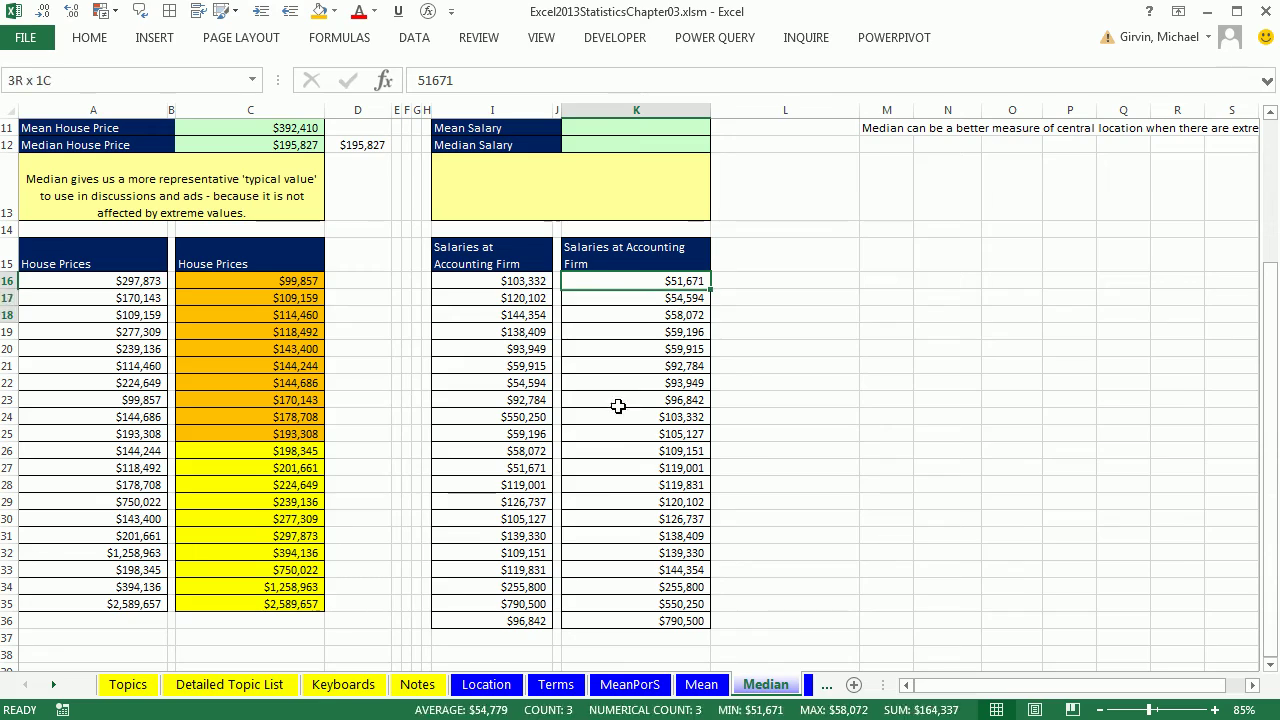
drag(614, 557, 615, 584)
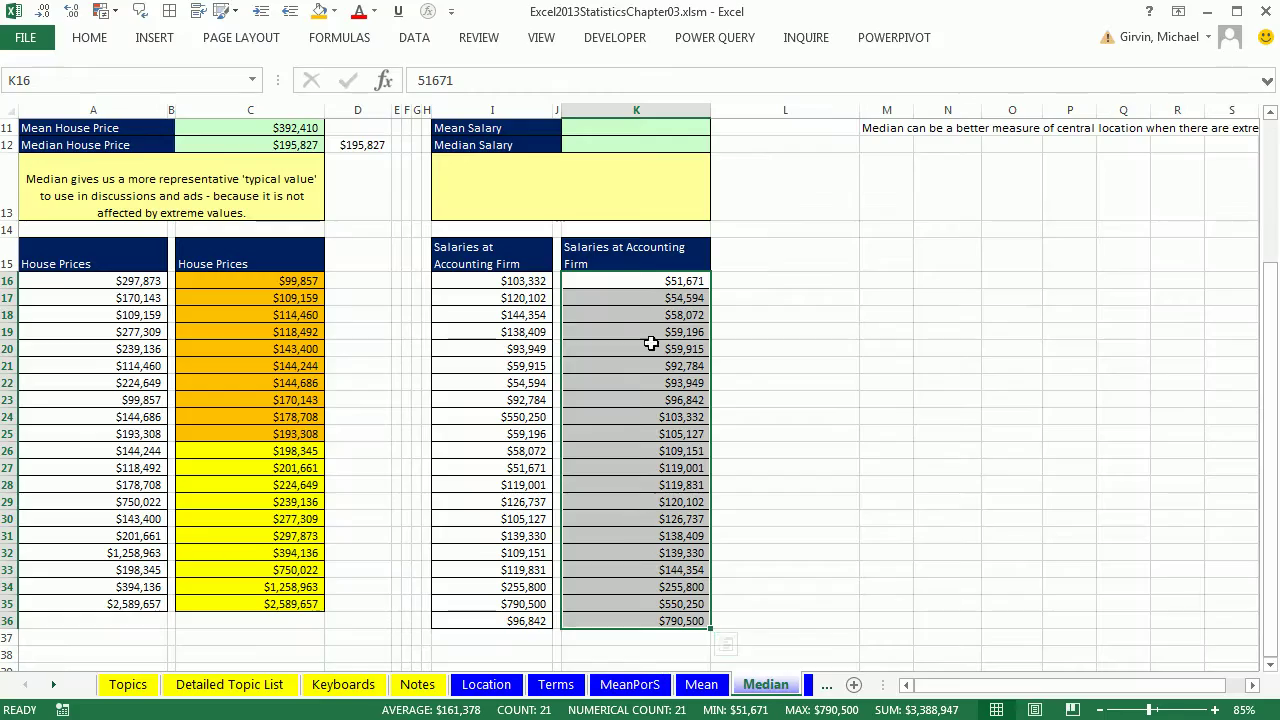
drag(626, 283, 668, 625)
click(319, 11)
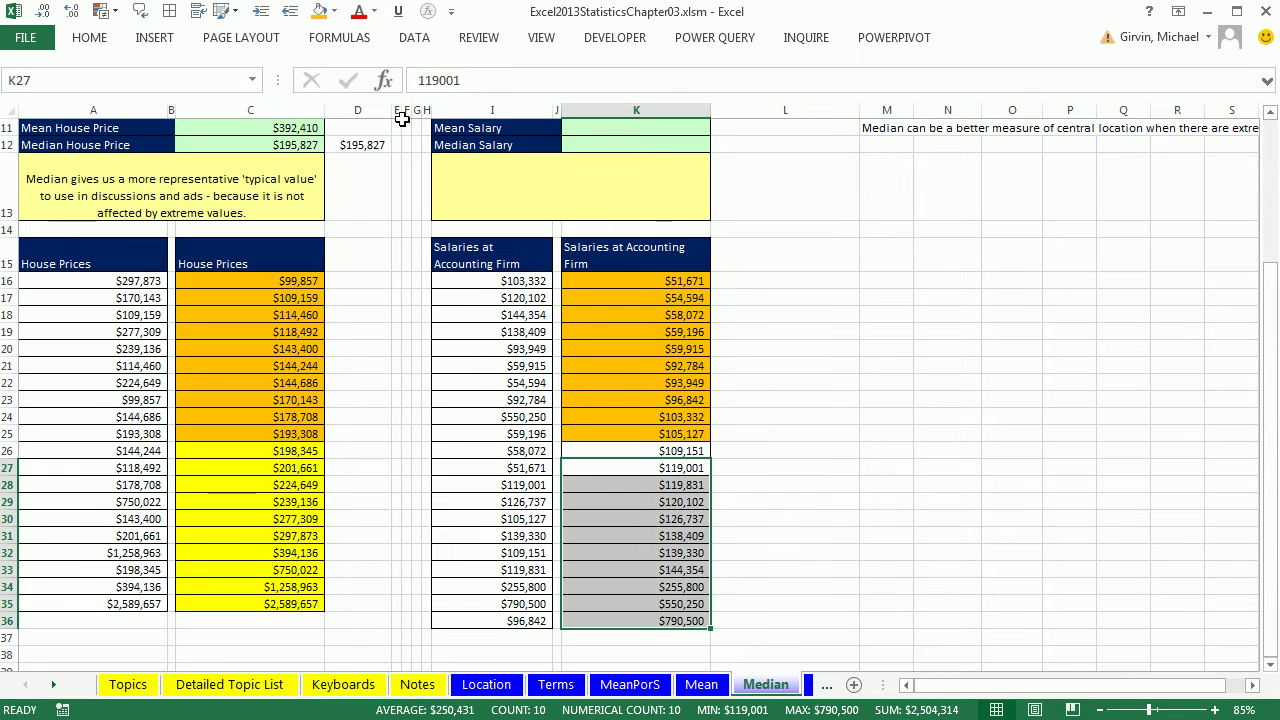
click(335, 12)
click(377, 168)
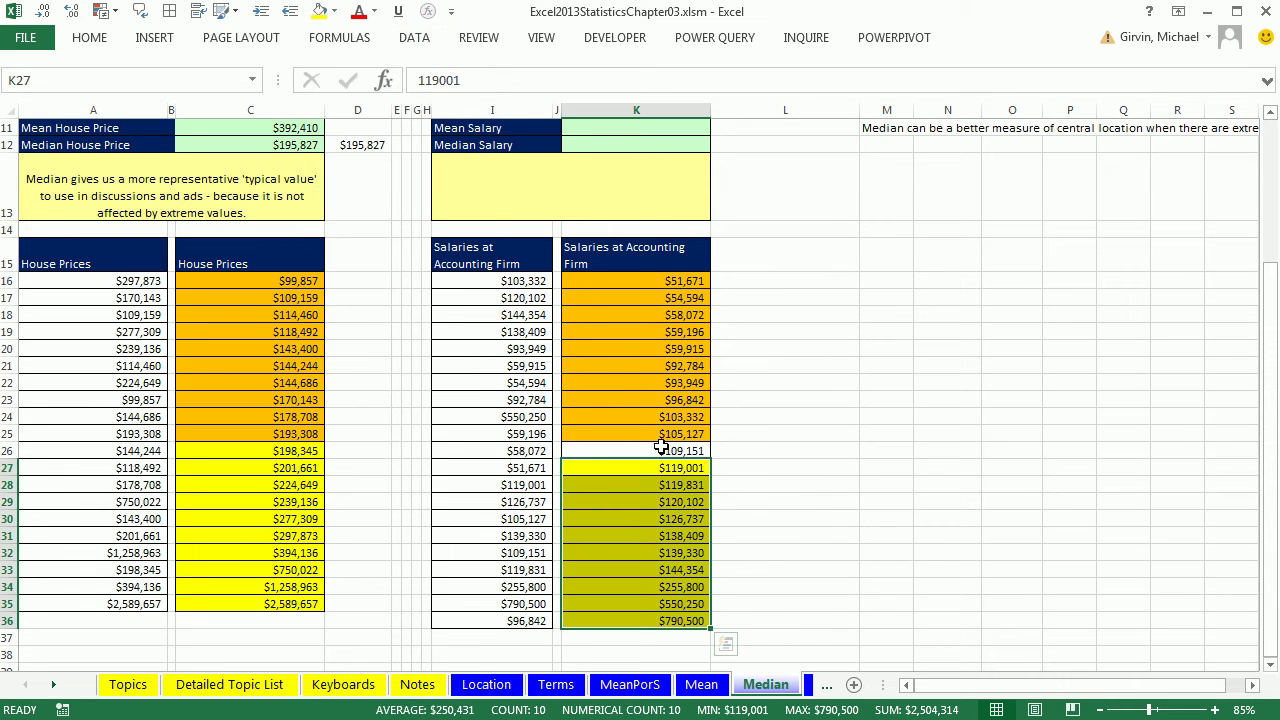
click(661, 448)
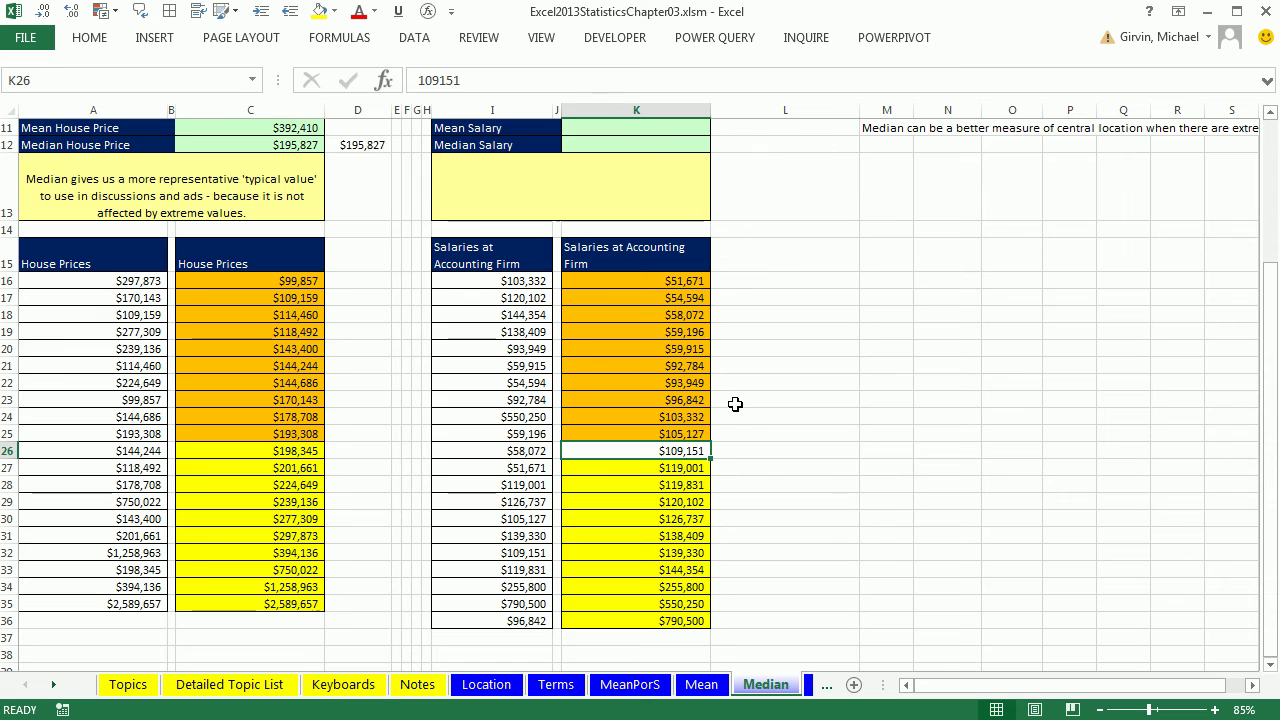
click(700, 618)
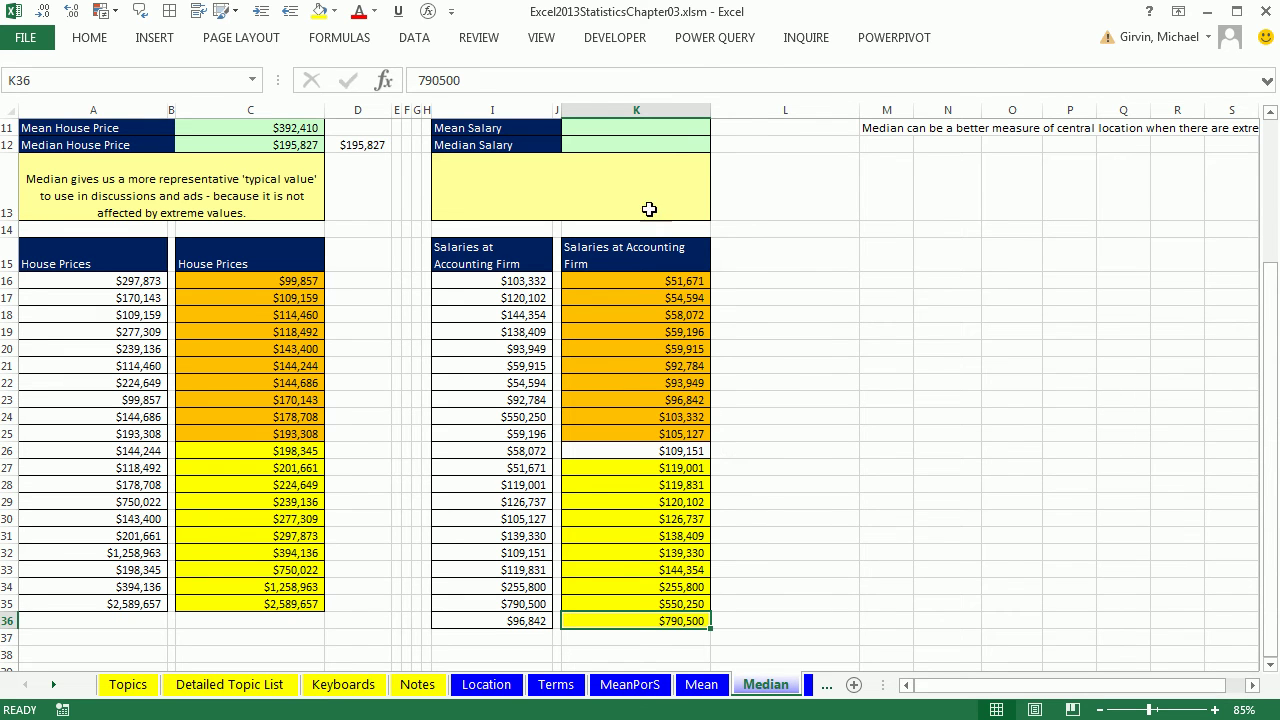
Step: Calculate the mean salary in K11 with AVERAGE over the unsorted salaries I16:I36
click(636, 130)
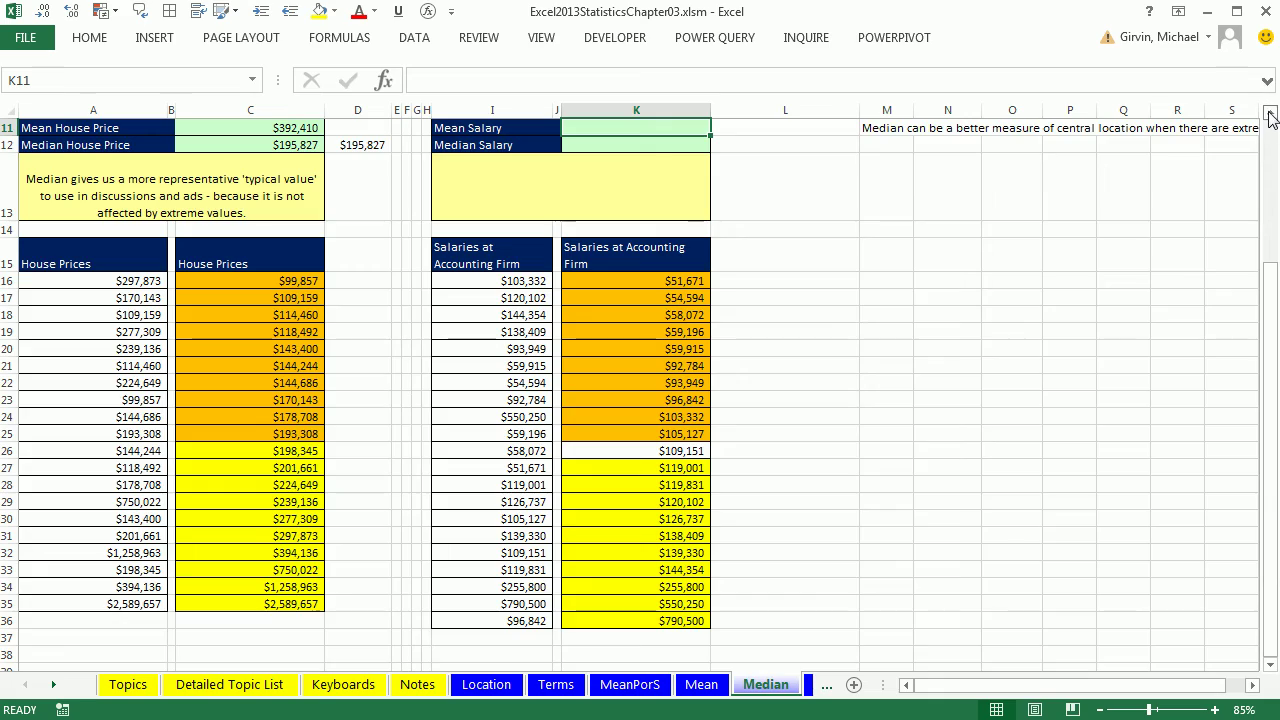
scroll(1123, 368, up, 1)
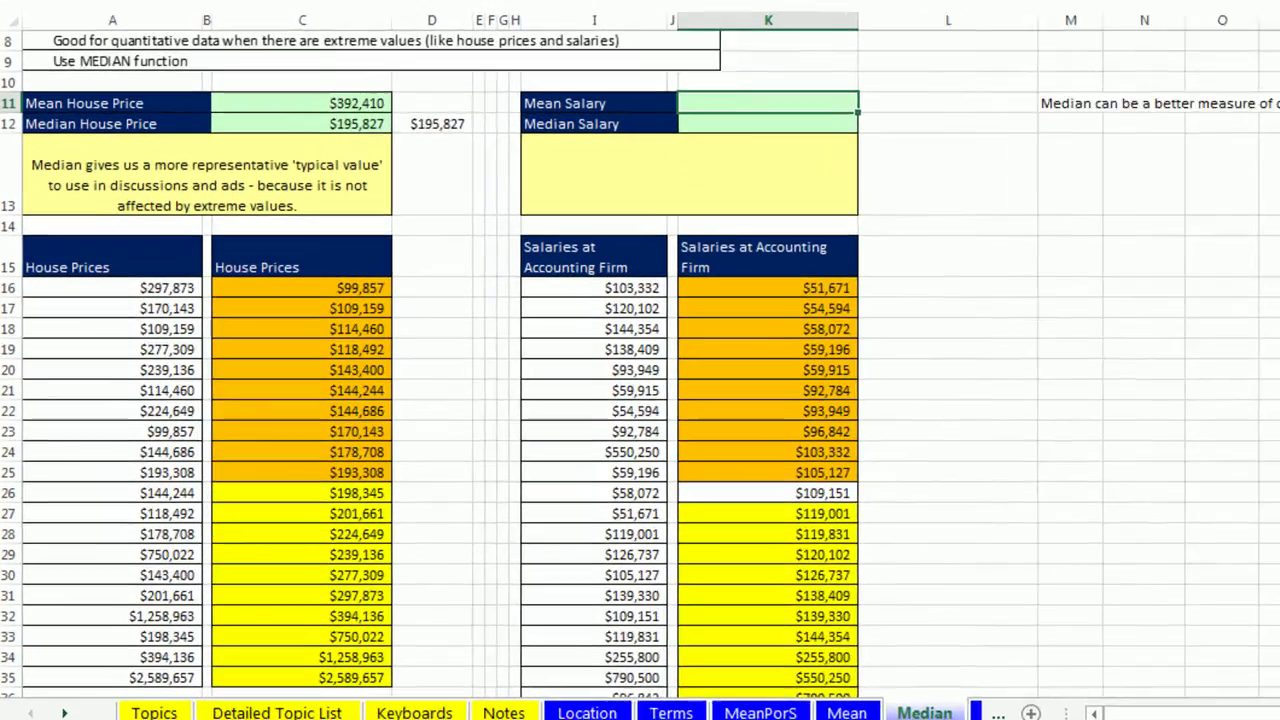
text(=aver)
key(Tab)
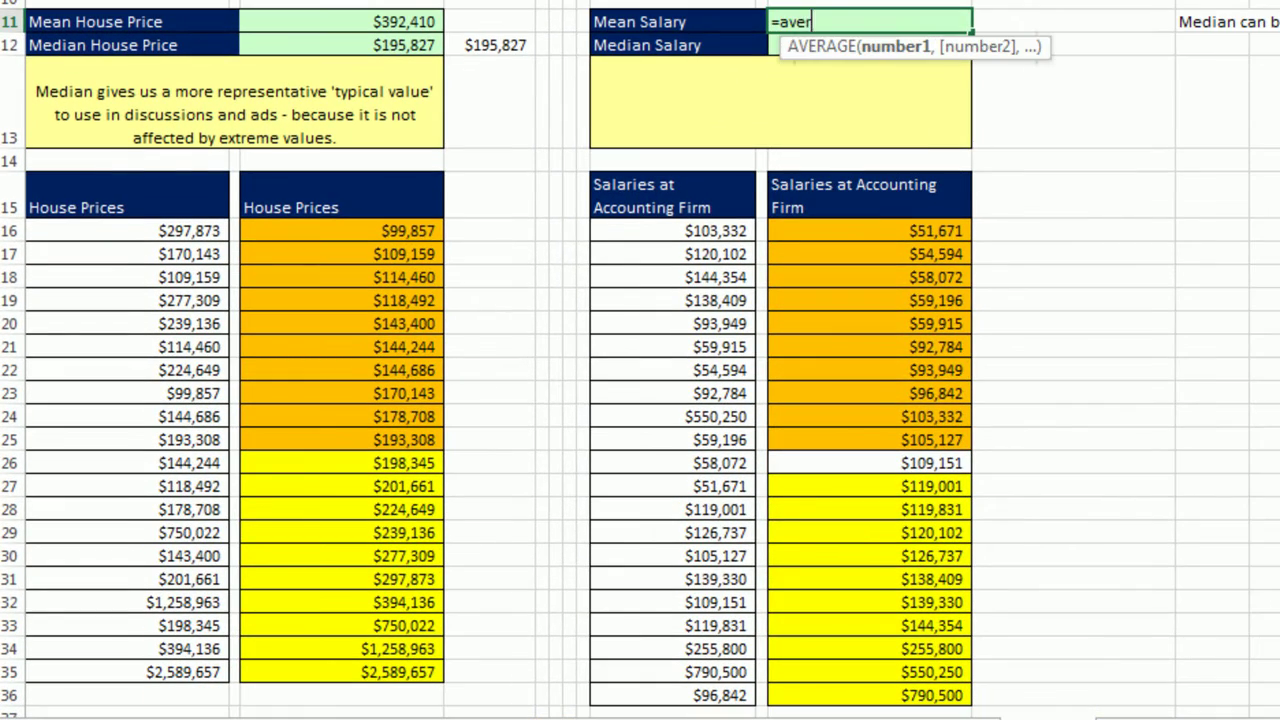
click(657, 233)
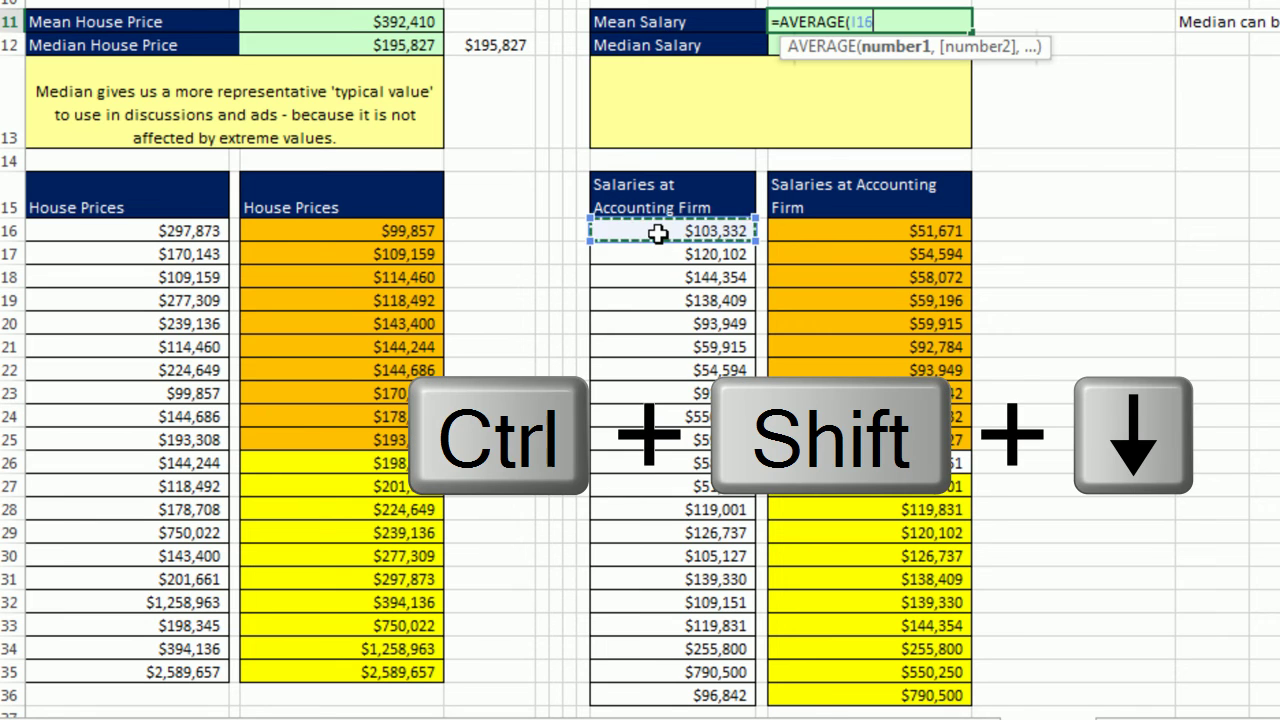
key(ctrl+shift+Down)
key(Return)
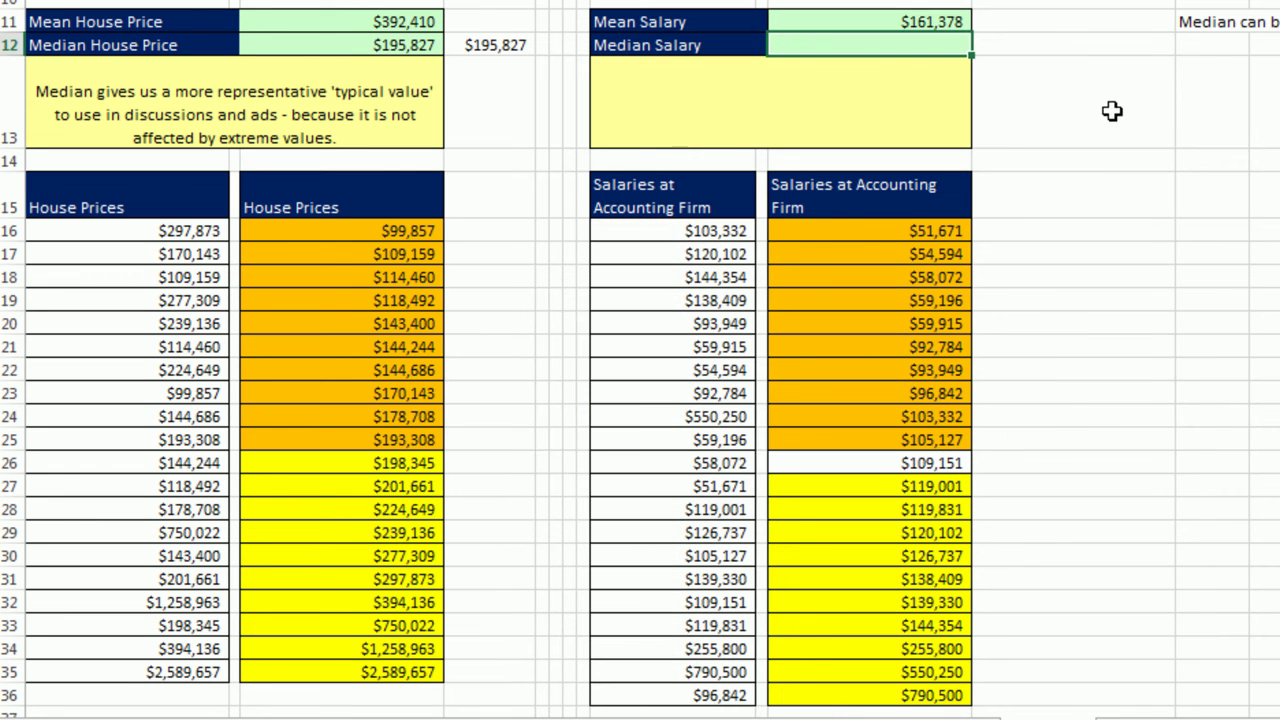
Step: Calculate the median salary in K12 with MEDIAN over the unsorted salaries I16:I36
text(=med)
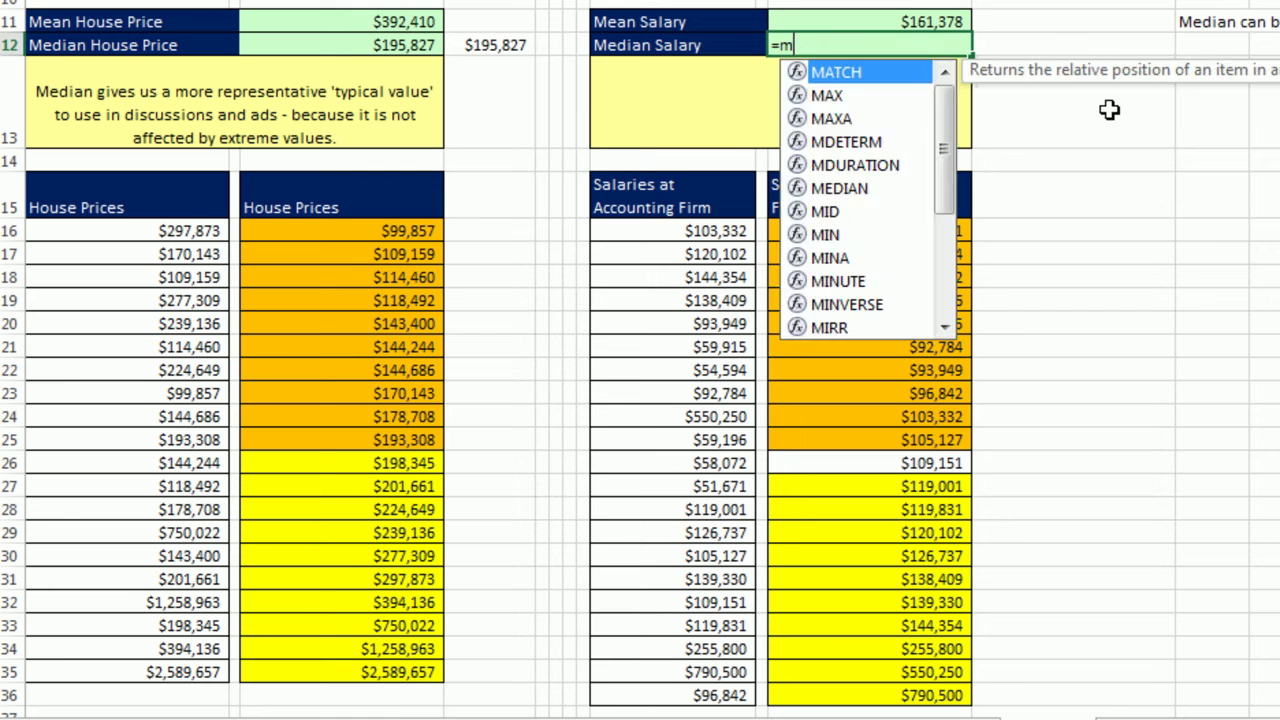
key(Tab)
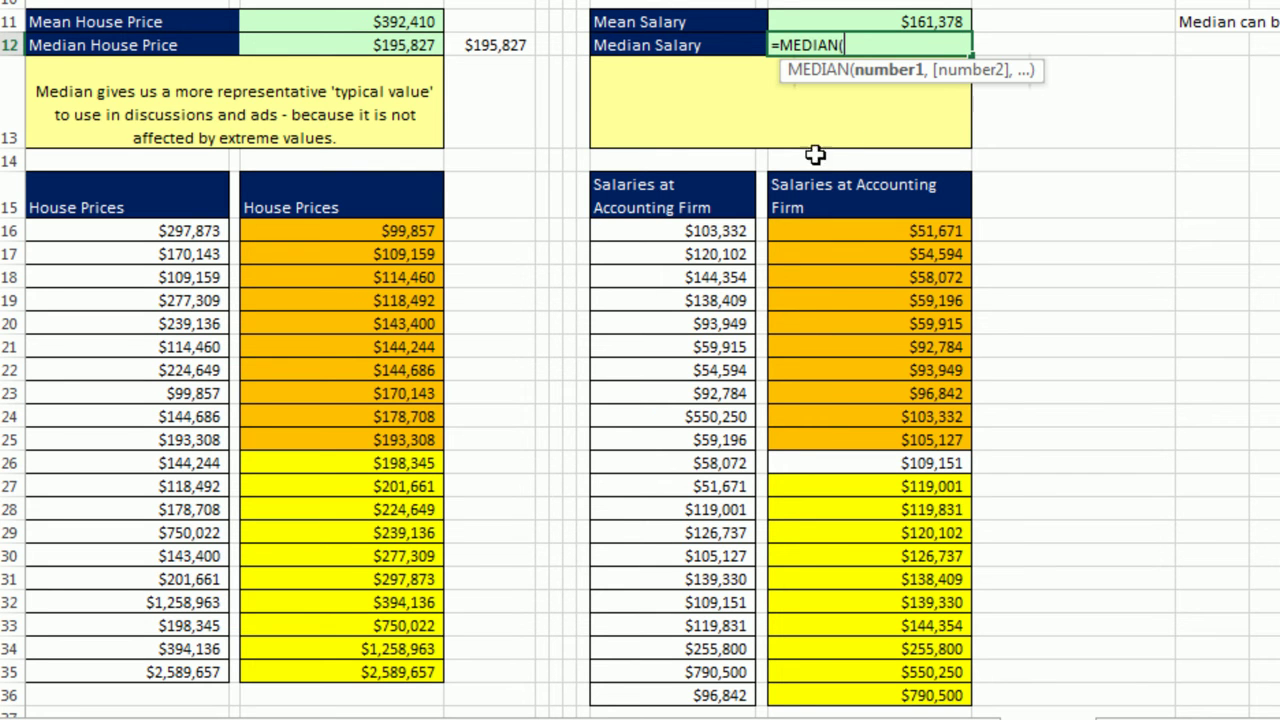
click(720, 231)
key(ctrl+shift+Down)
key(Return)
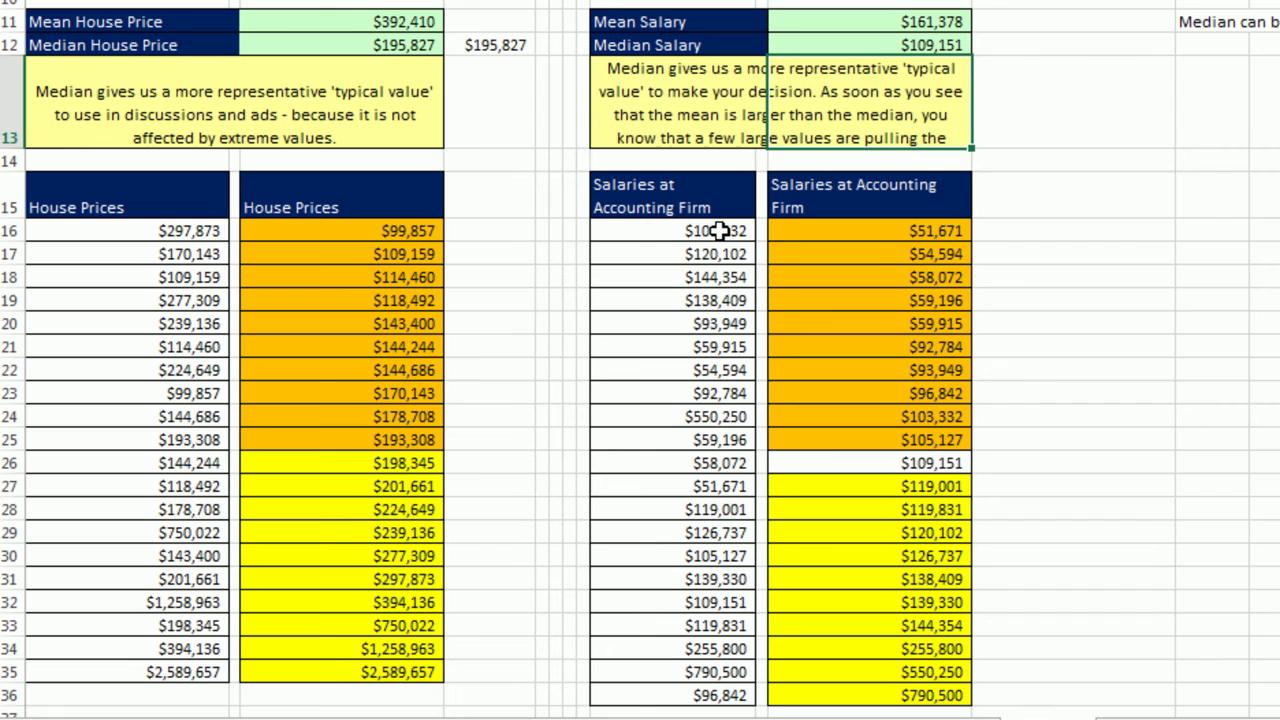
click(1080, 50)
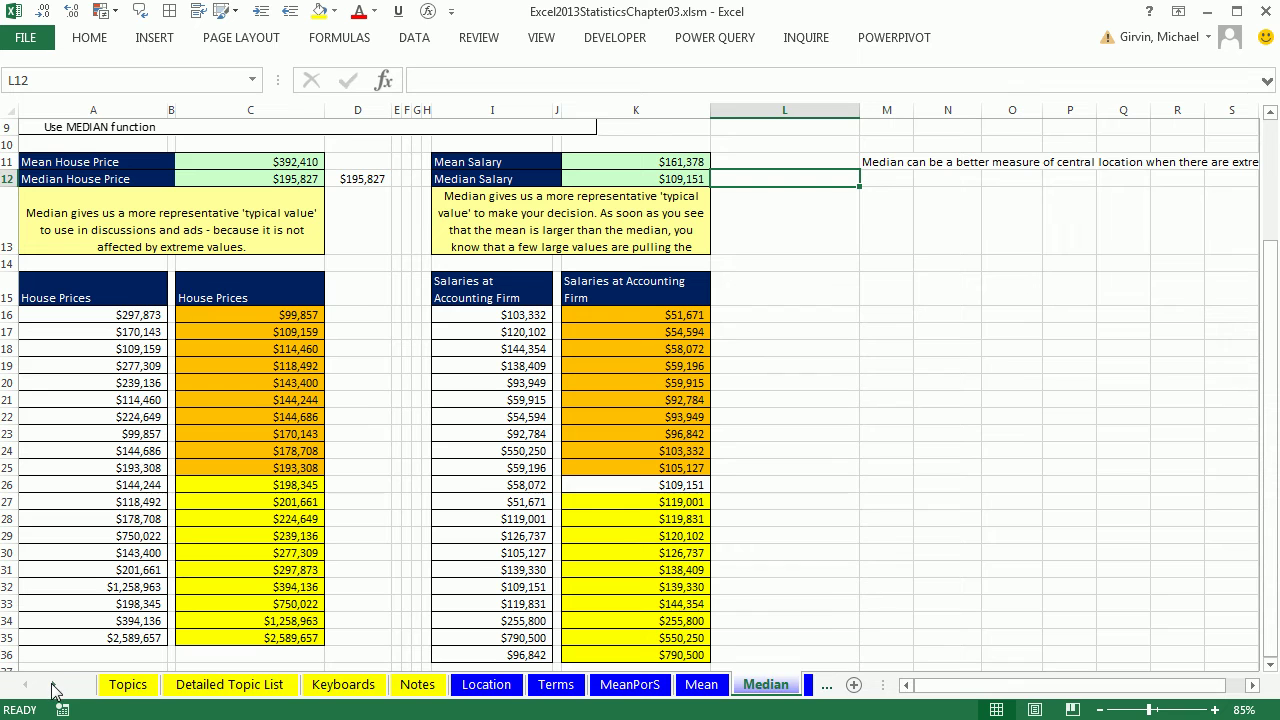
Step: Switch to the Mode sheet and look over the Rate Your Professor responses starting in A20
click(53, 685)
click(53, 685)
click(53, 685)
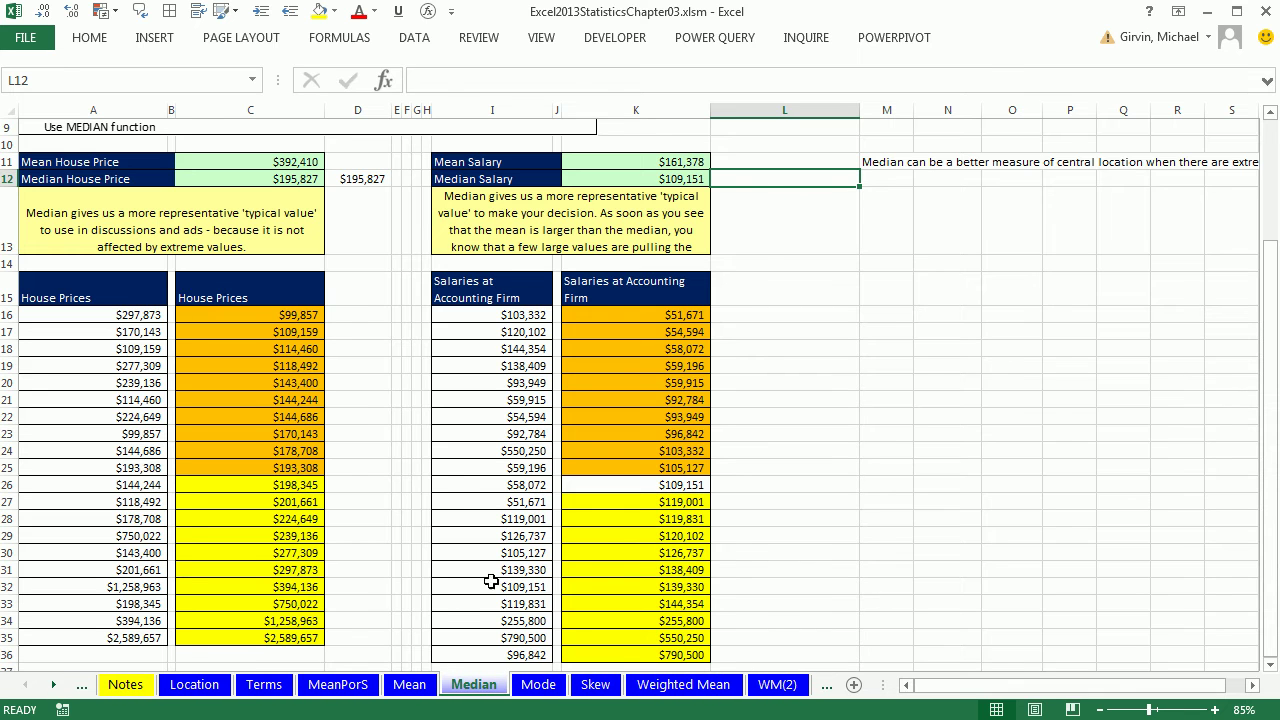
click(548, 690)
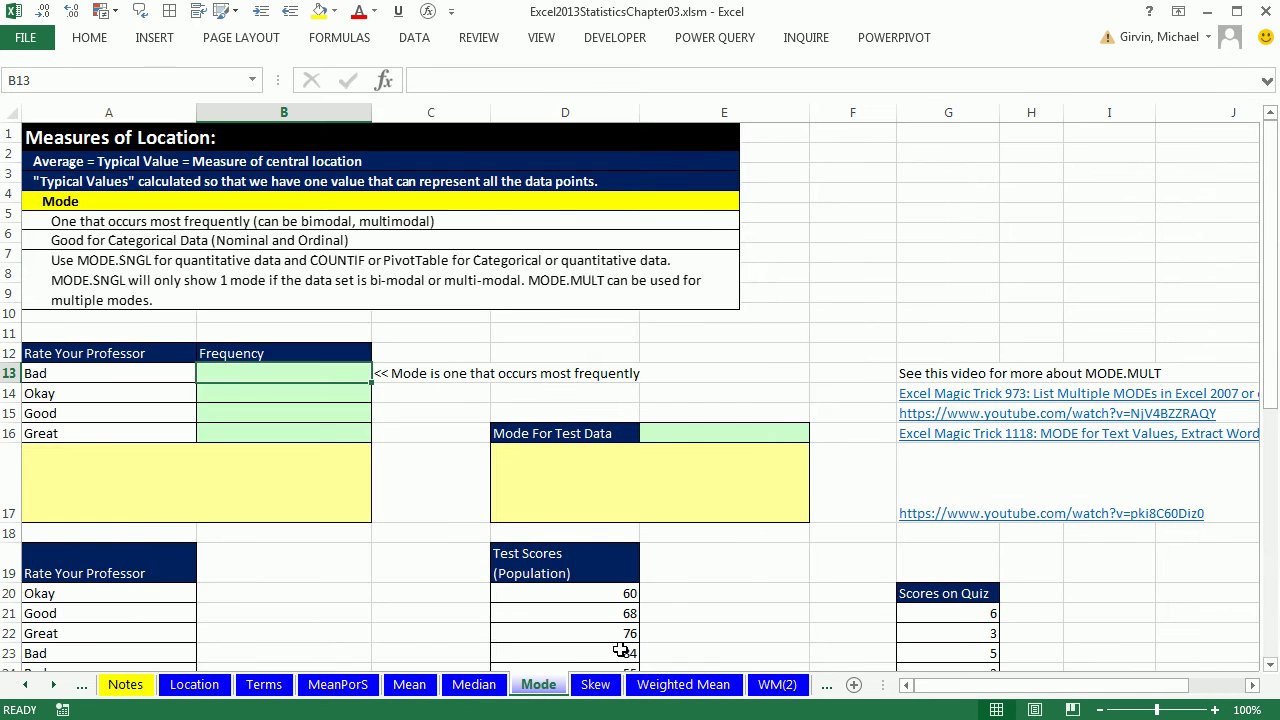
scroll(306, 490, down, 3)
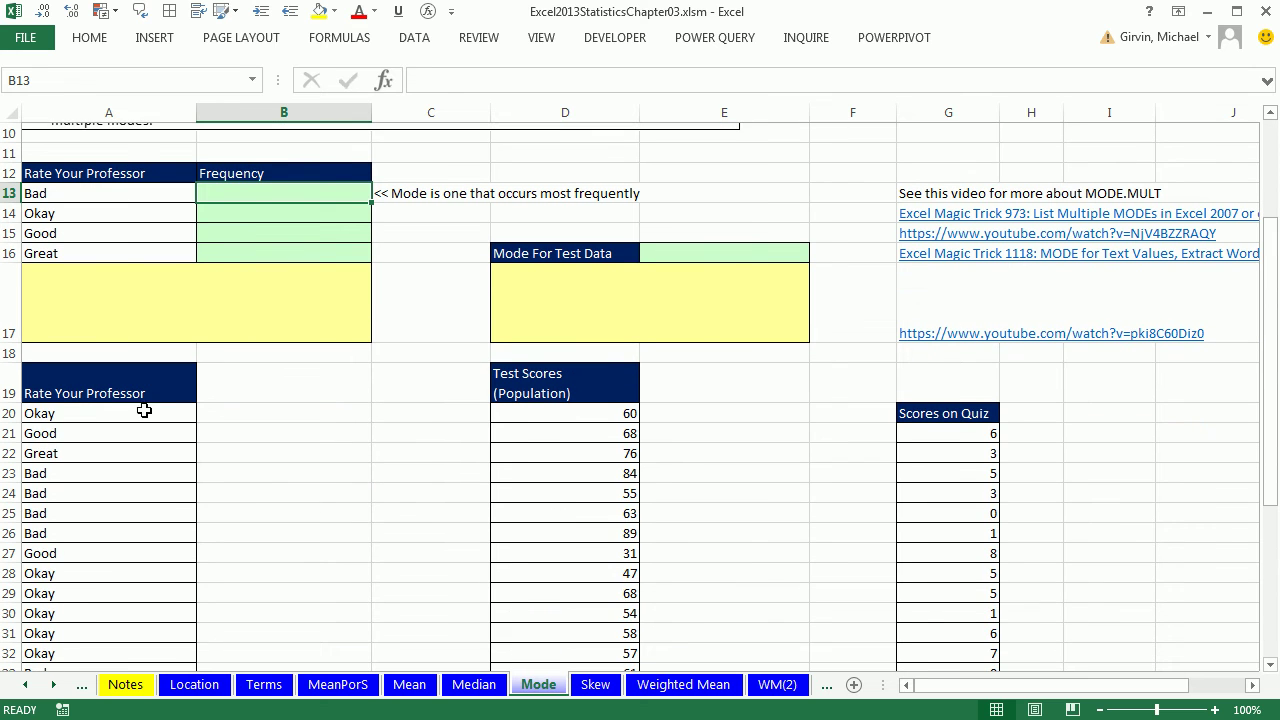
drag(57, 410, 62, 606)
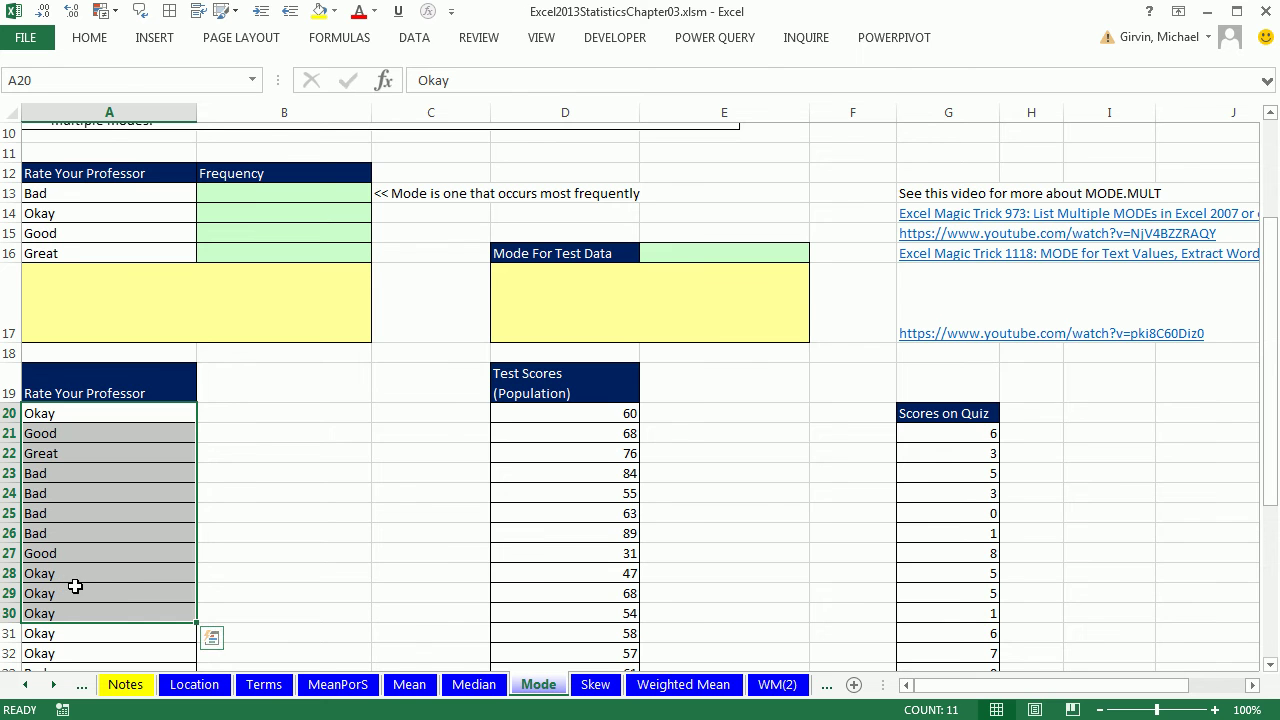
scroll(108, 570, up, 1)
scroll(113, 568, up, 2)
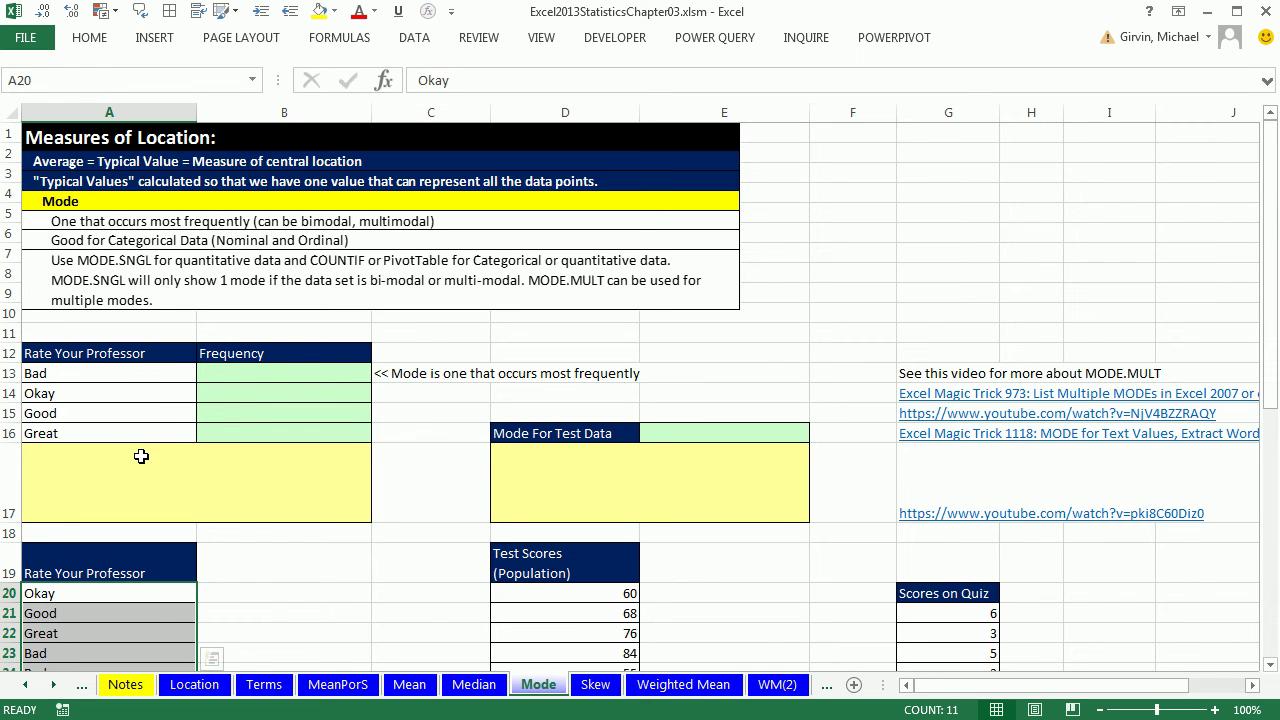
Step: Count each professor rating in B13:B16 with COUNTIFS, using the absolute range $A$20:$A$39 and the adjacent rating in column A as criterion
click(291, 374)
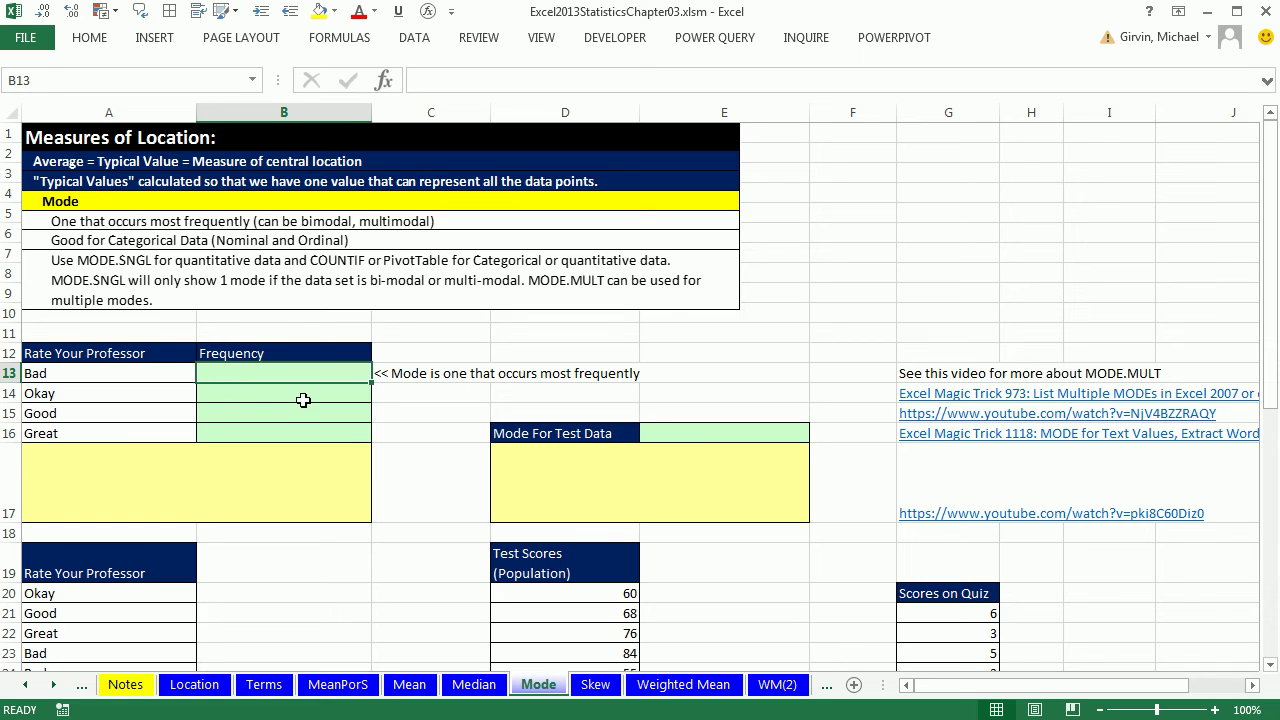
text(=cou)
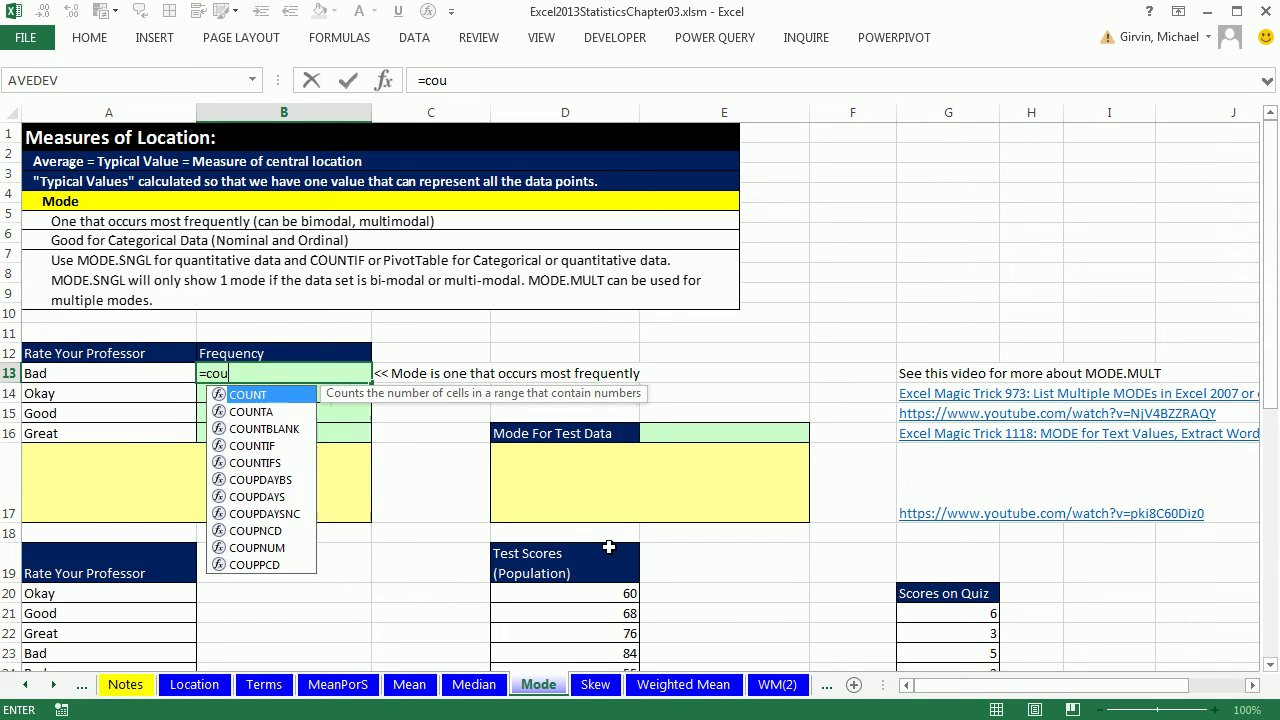
text(ntifs)
key(Tab)
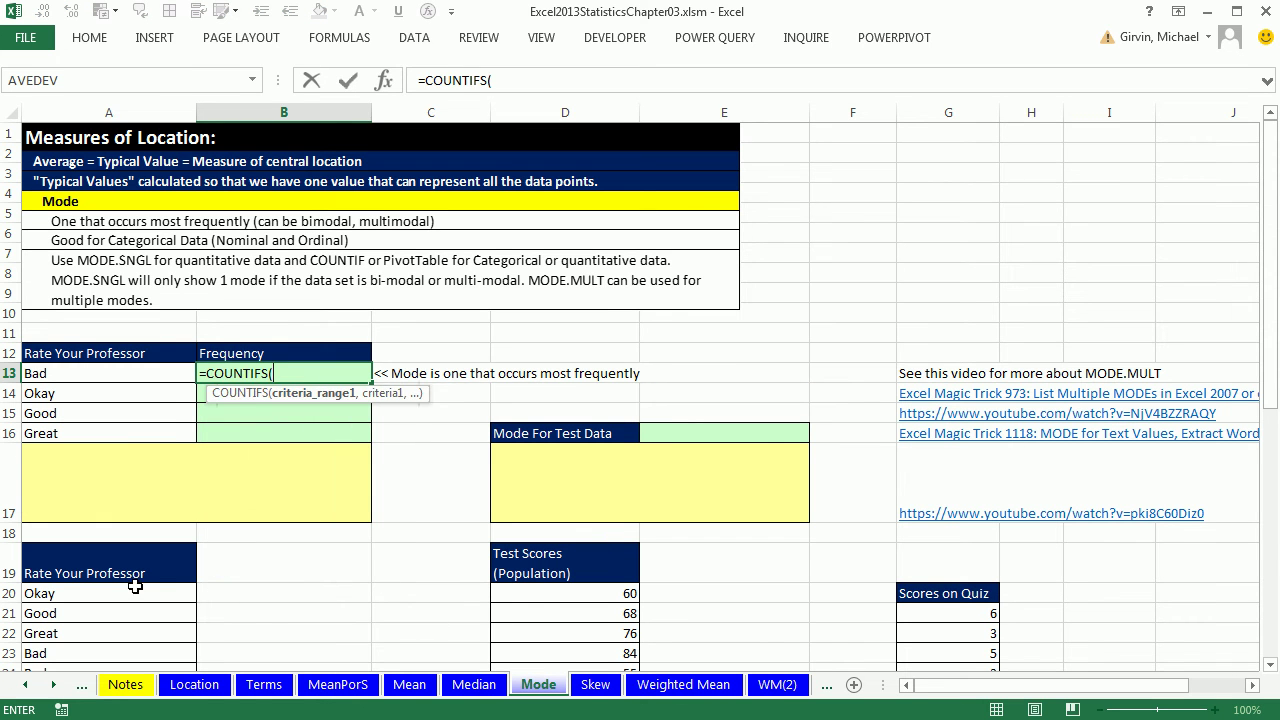
click(125, 596)
key(ctrl+shift+Down)
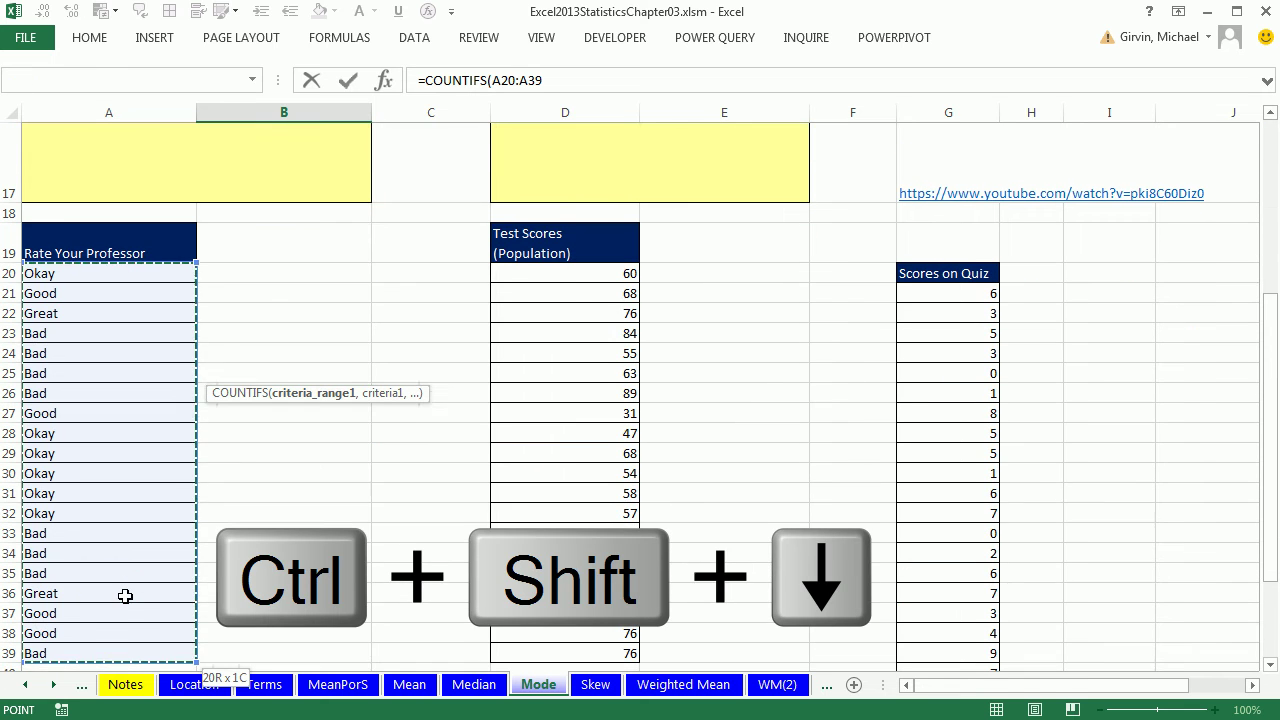
key(F4)
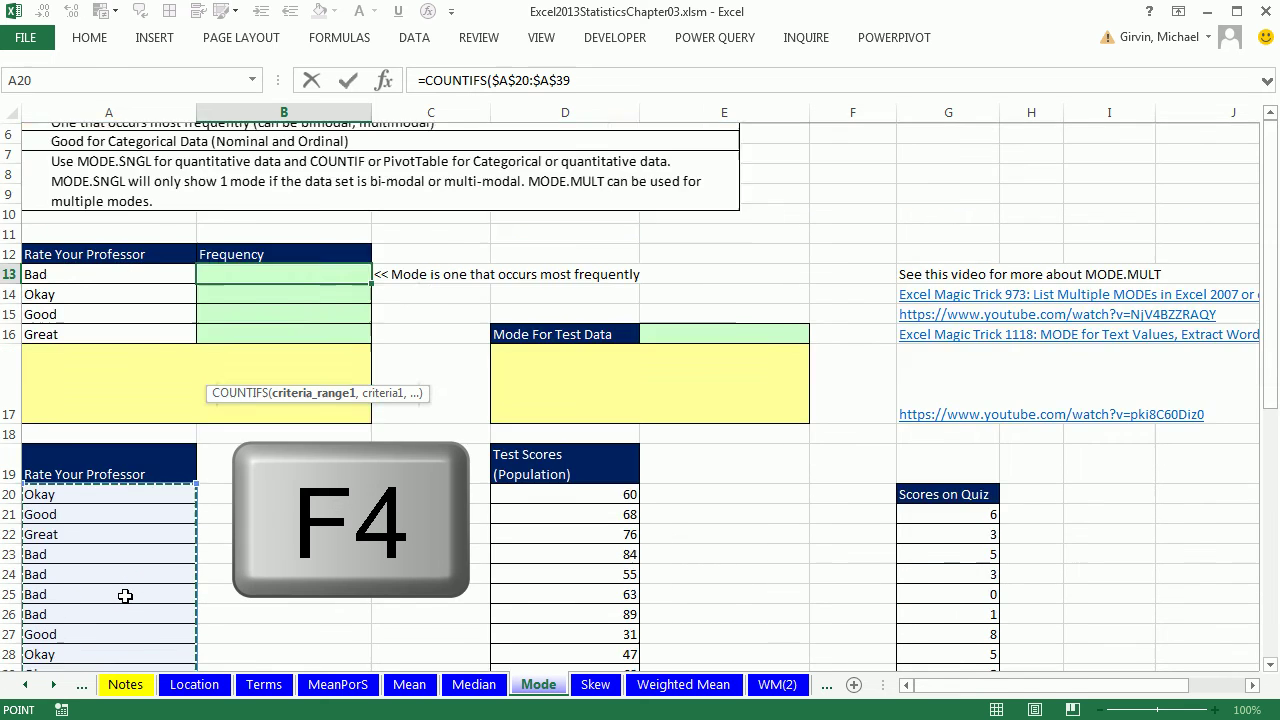
text(,)
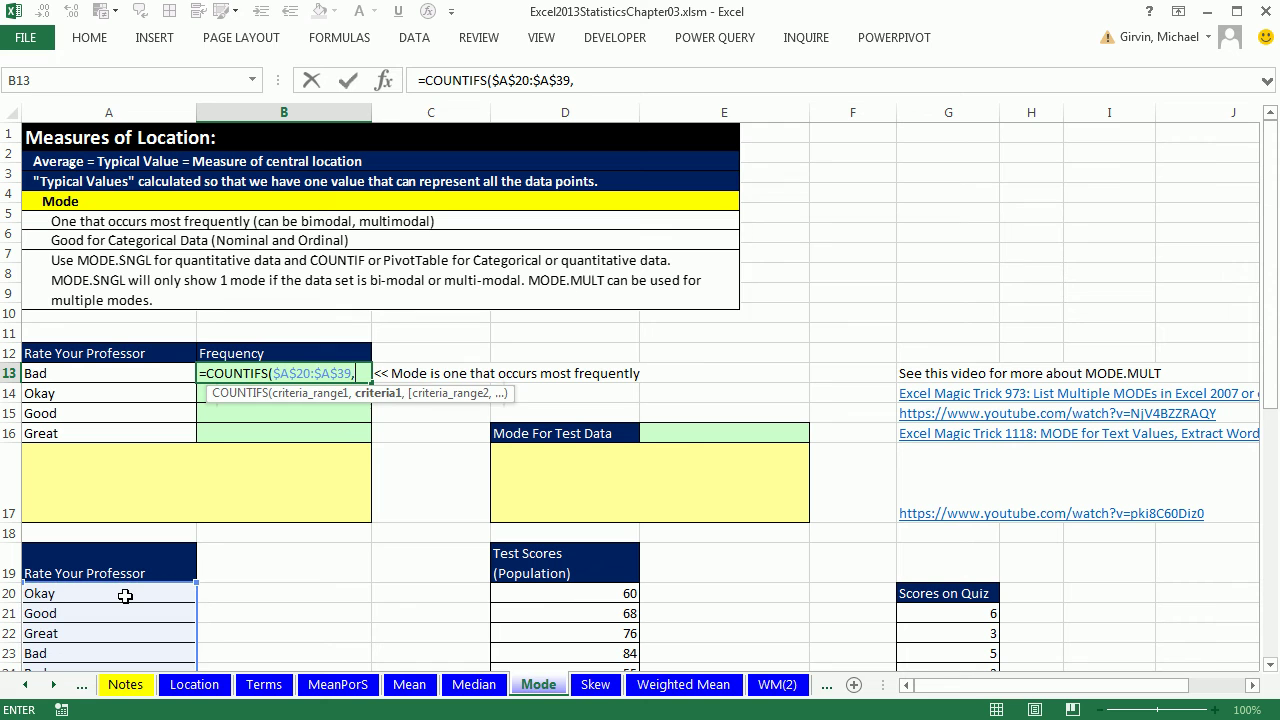
key(Left)
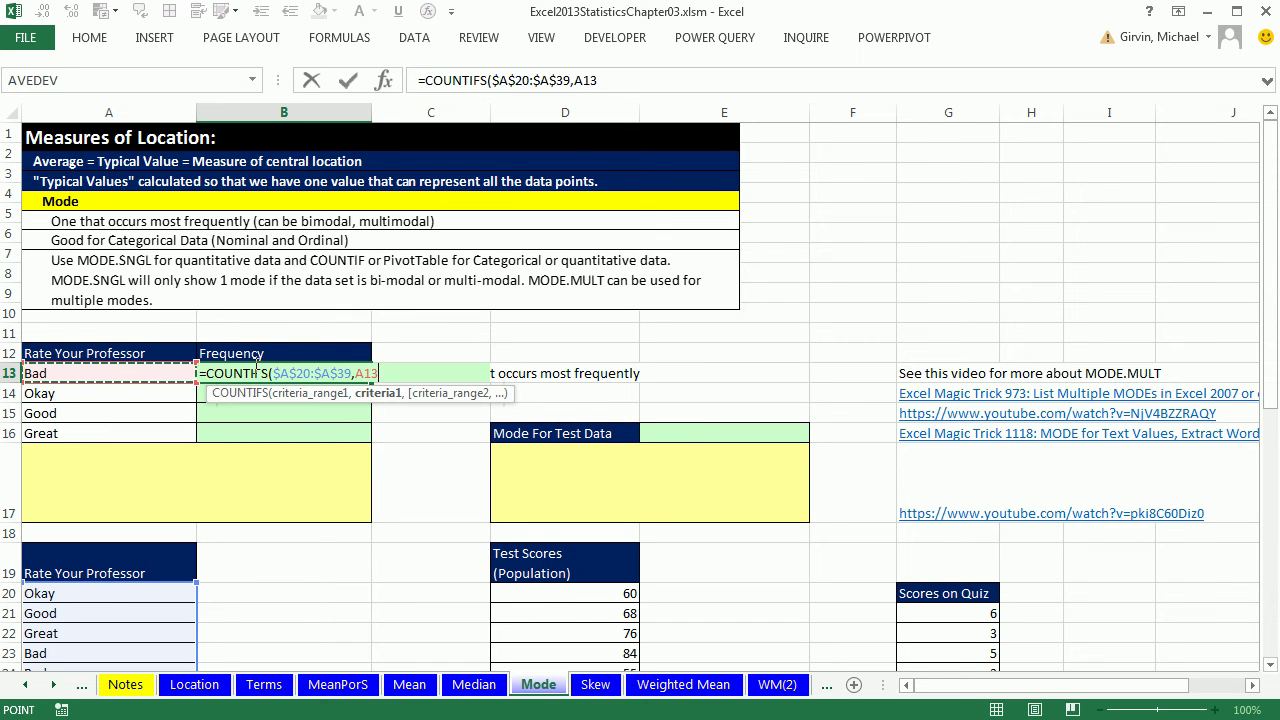
key(ctrl+Return)
drag(372, 383, 374, 442)
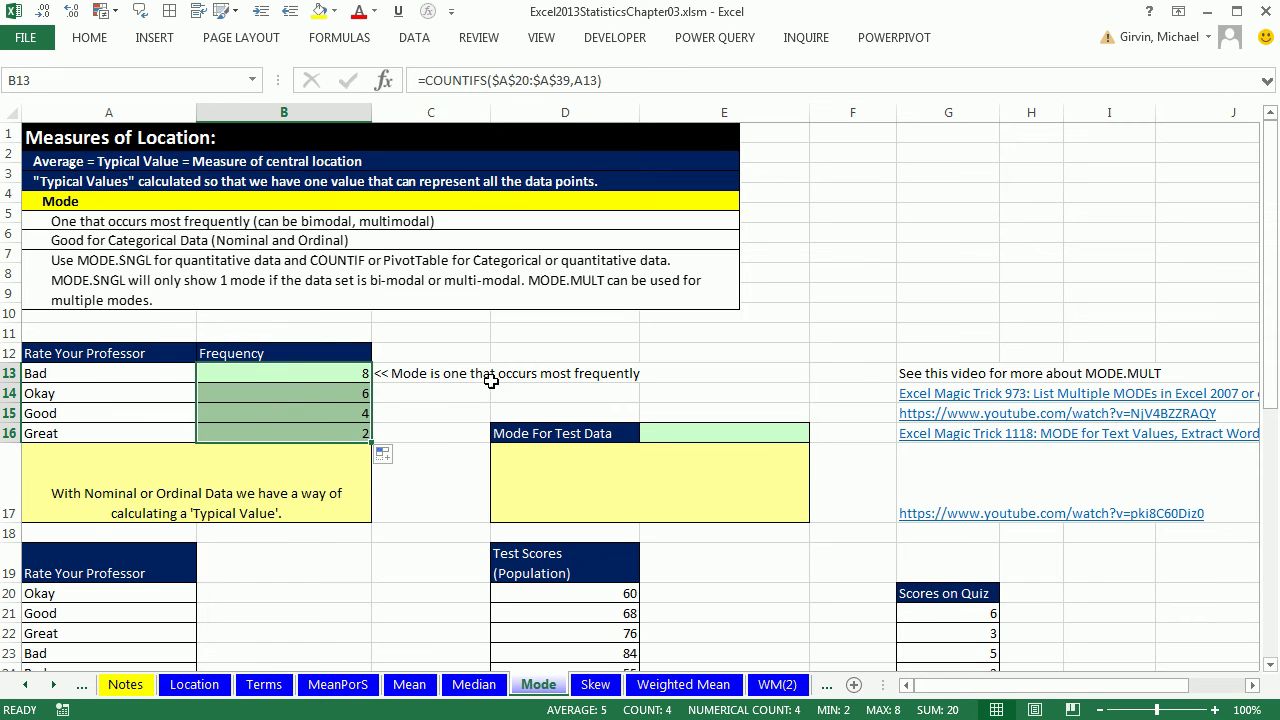
click(352, 375)
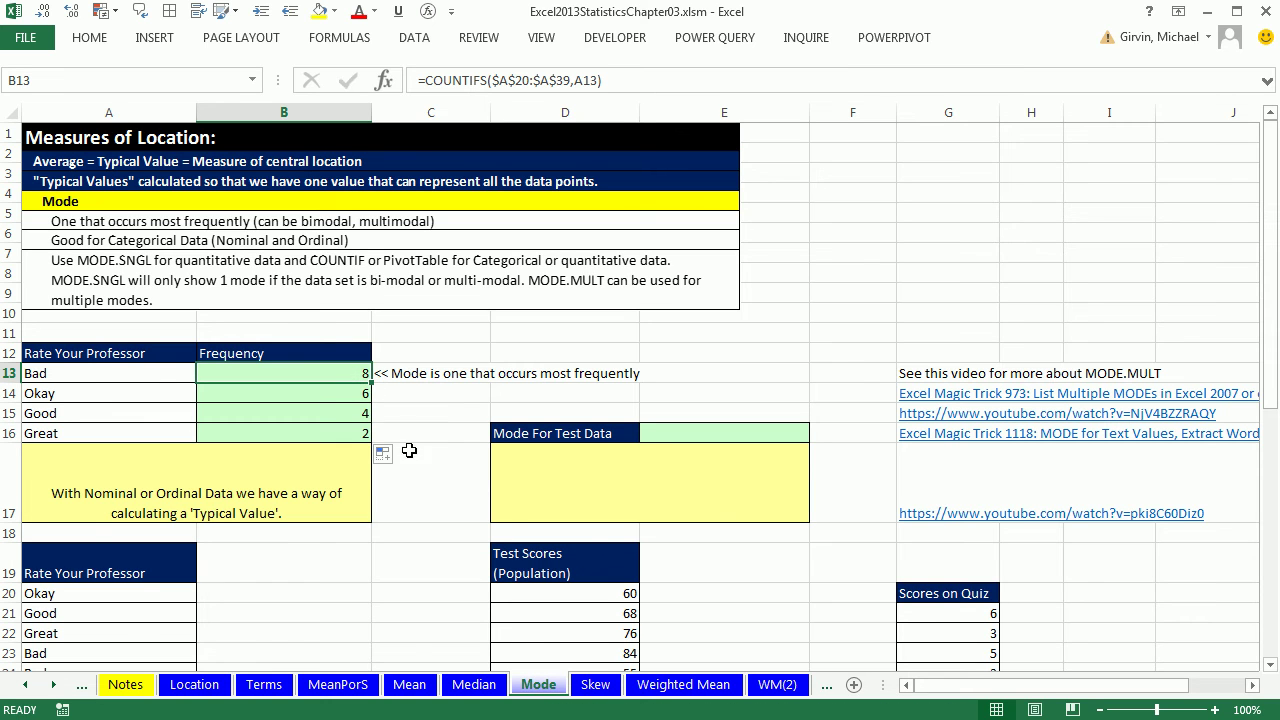
Step: Calculate the mode of the test scores in E16 with MODE.SNGL over D20:D39
click(699, 438)
click(1270, 665)
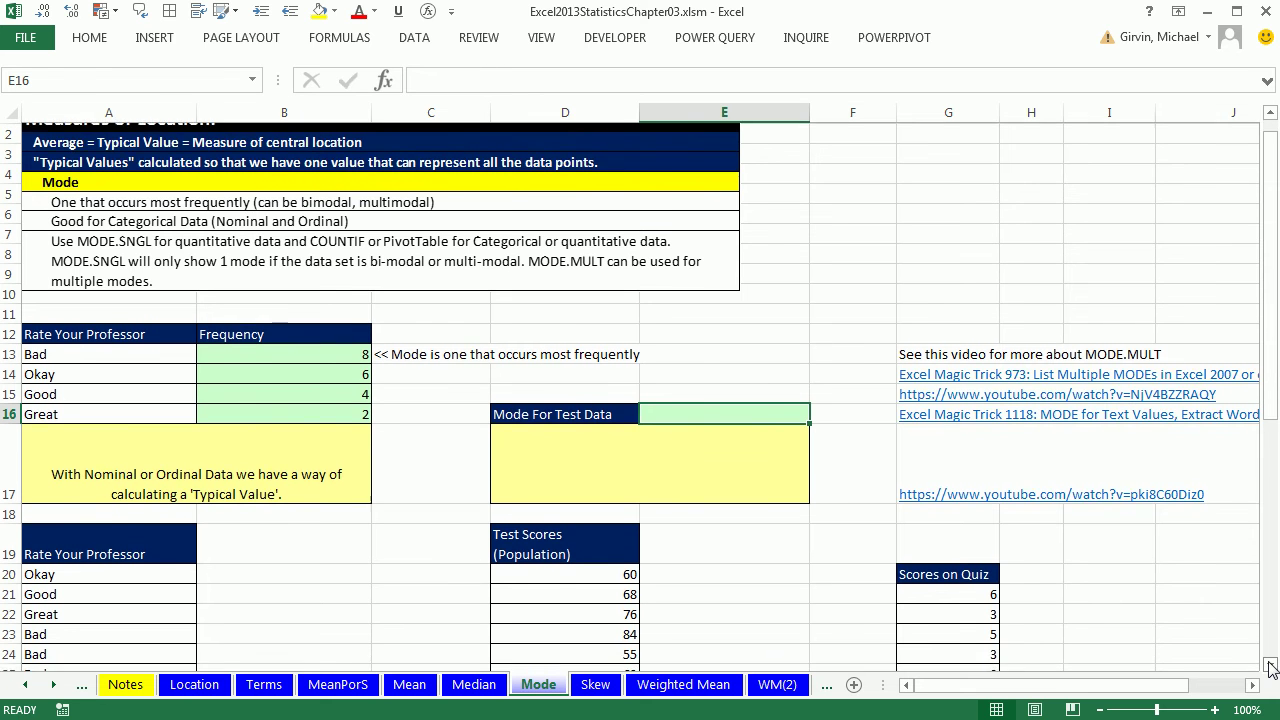
scroll(1270, 665, down, 3)
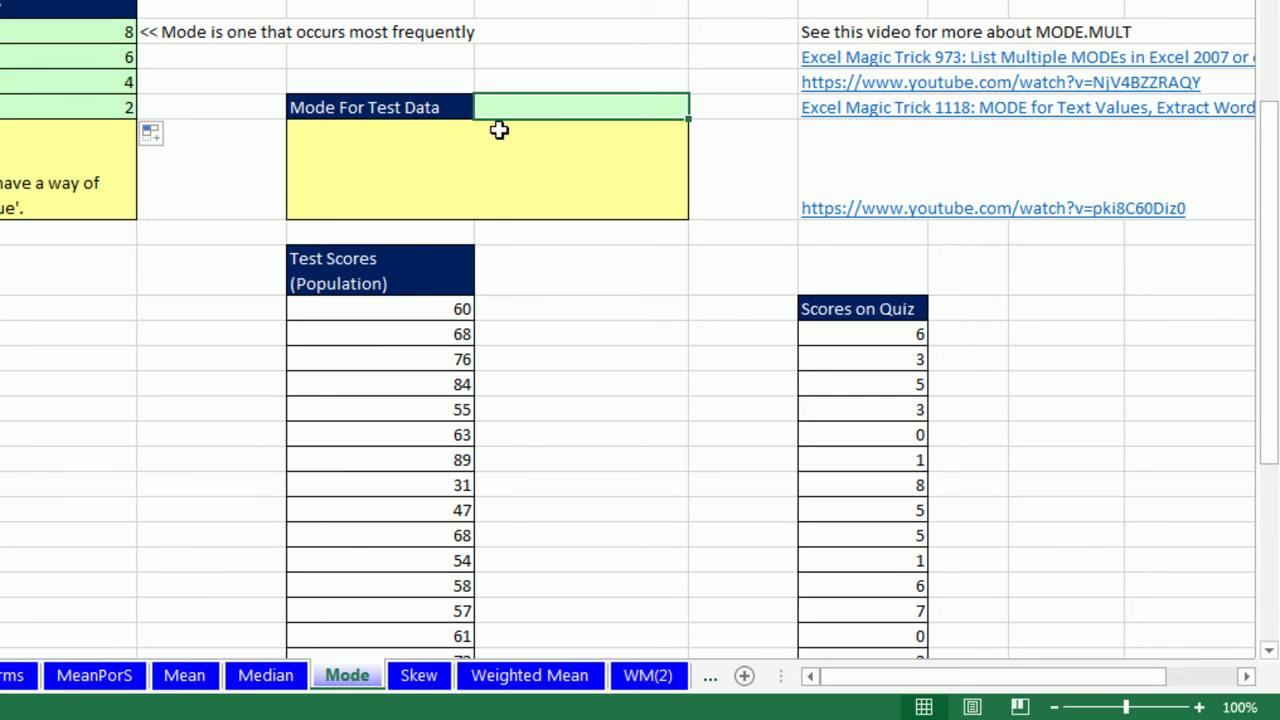
text(=)
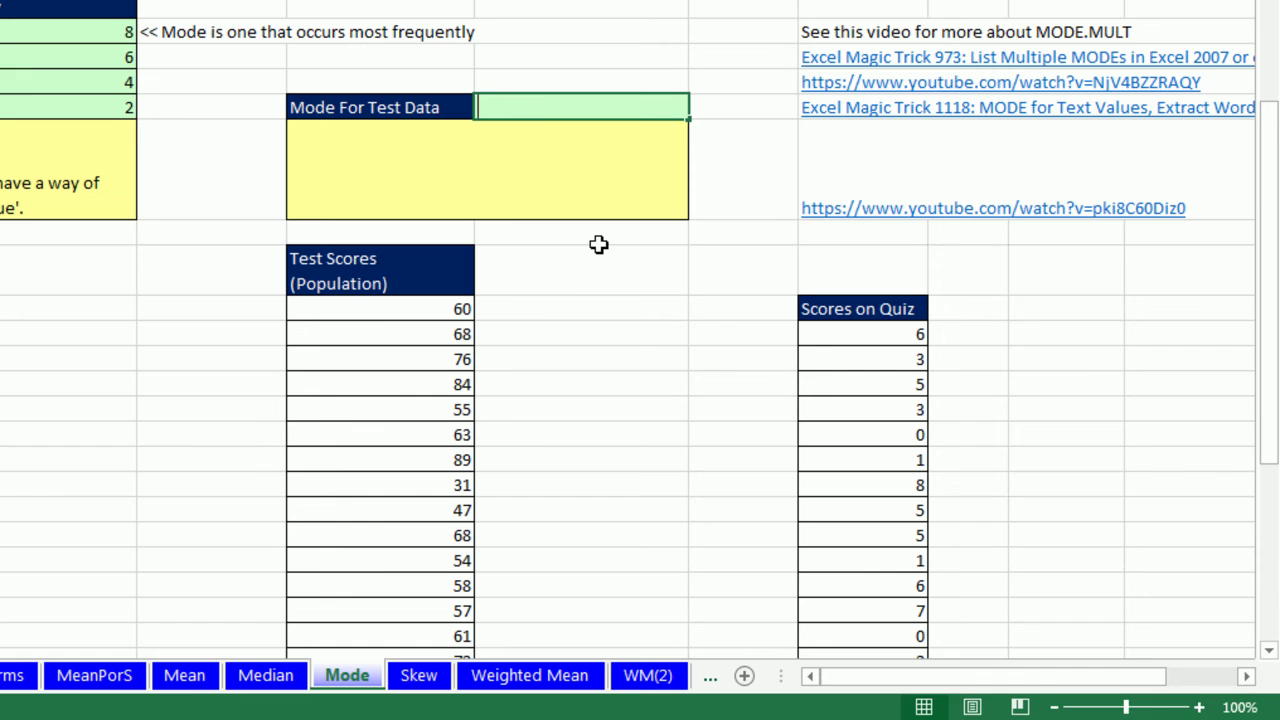
text(mod)
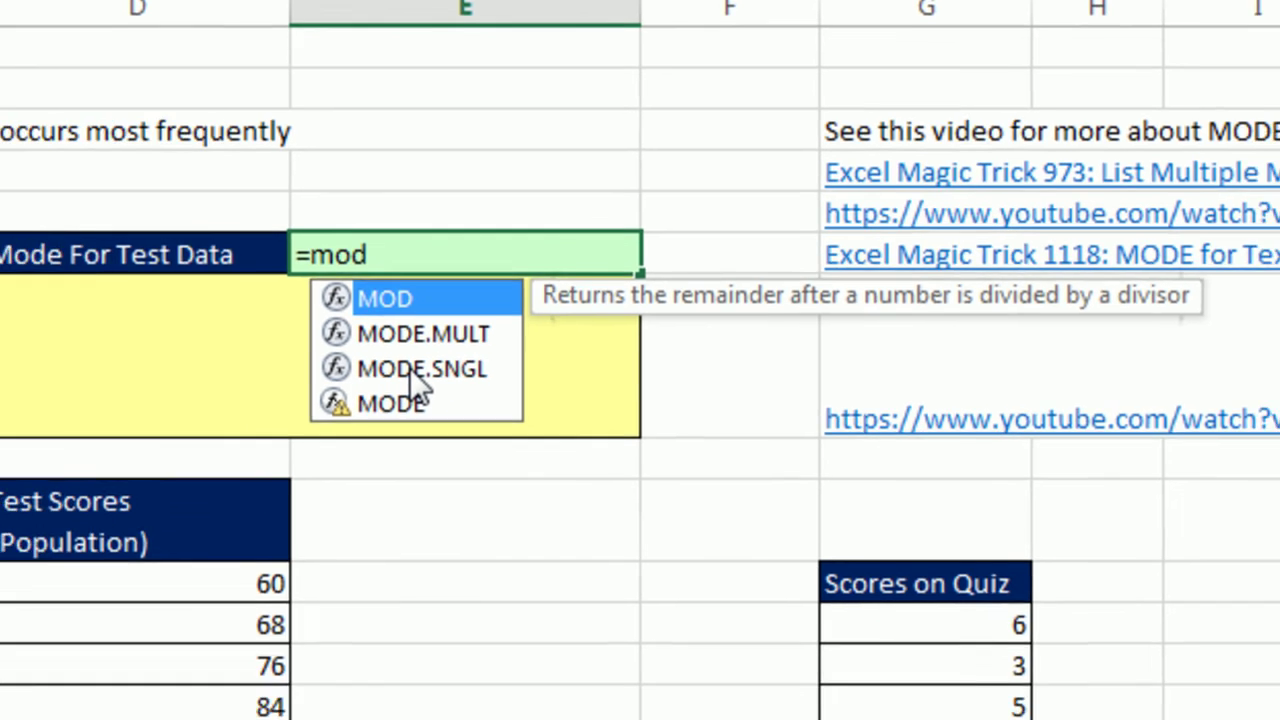
double_click(405, 400)
click(362, 354)
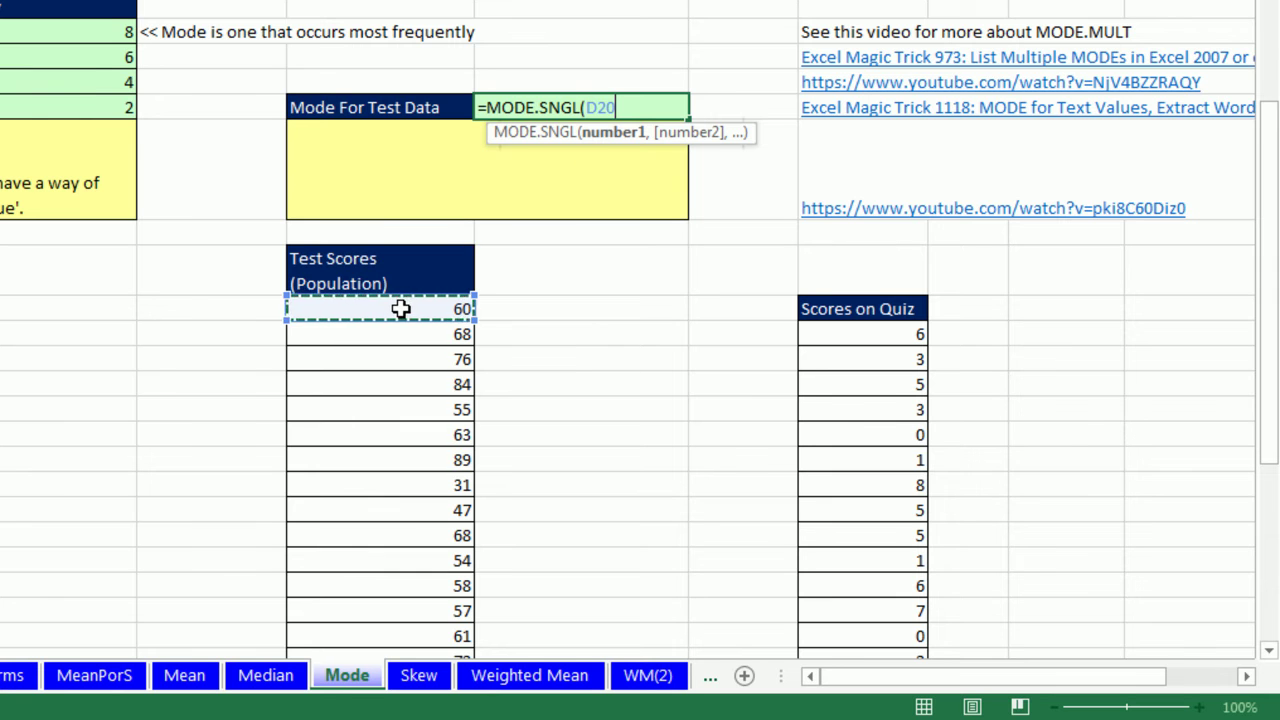
key(ctrl+shift+Down)
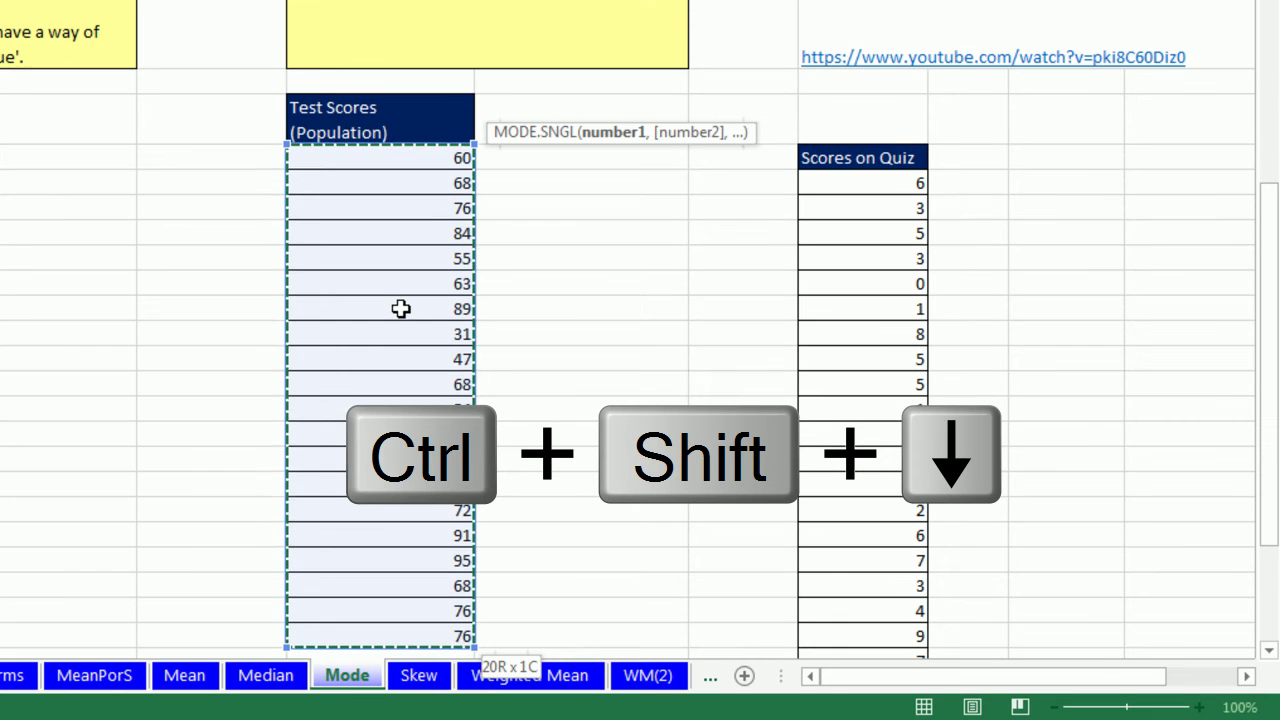
key(shift+Return)
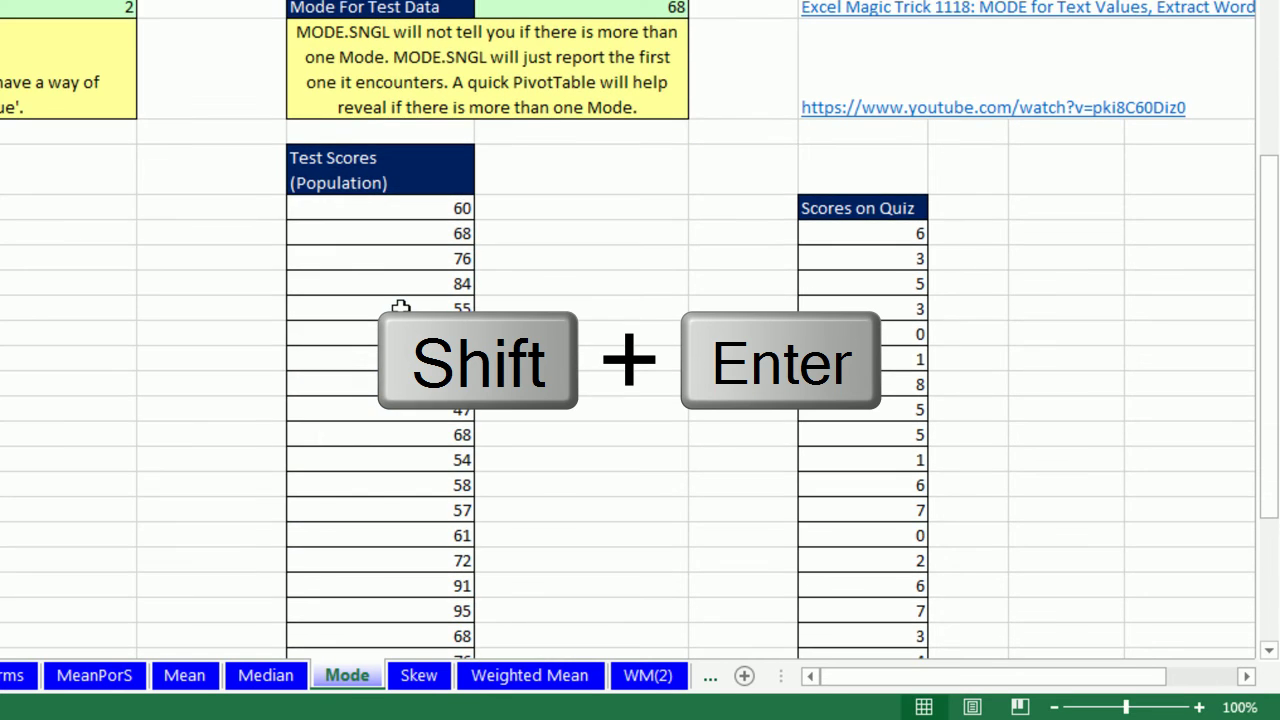
scroll(432, 305, up, 1)
click(530, 80)
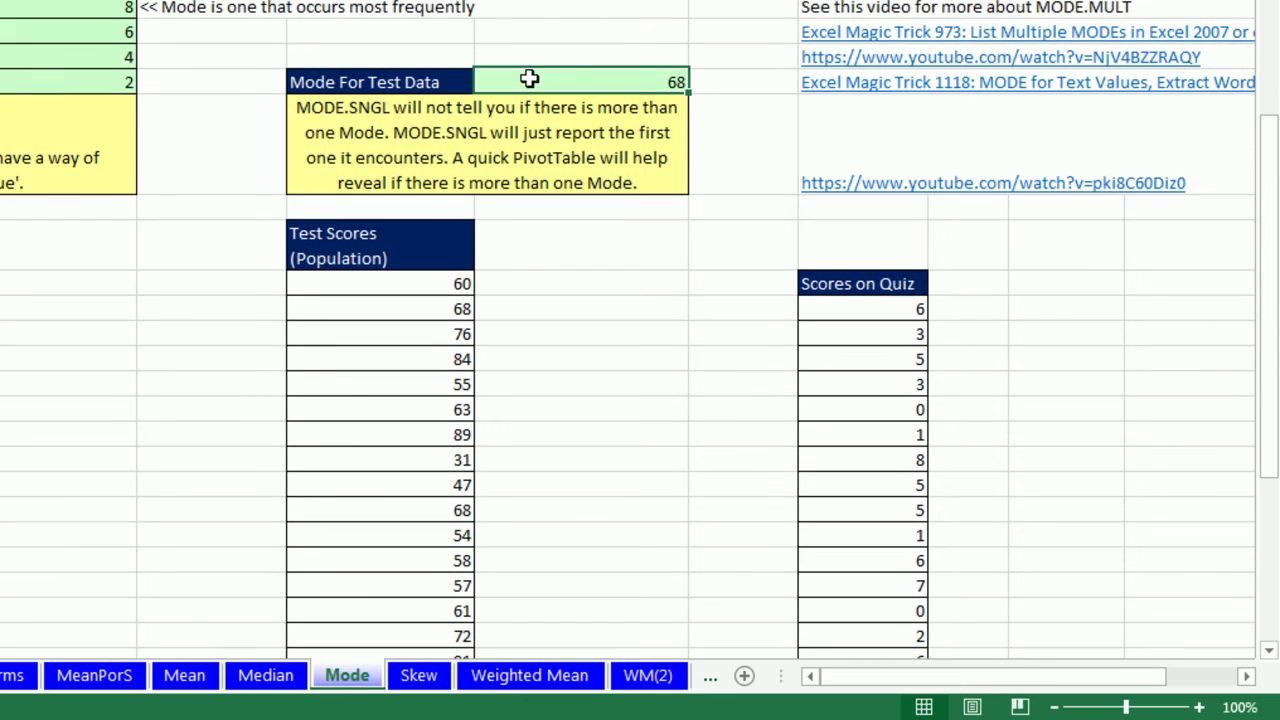
scroll(580, 130, up, 1)
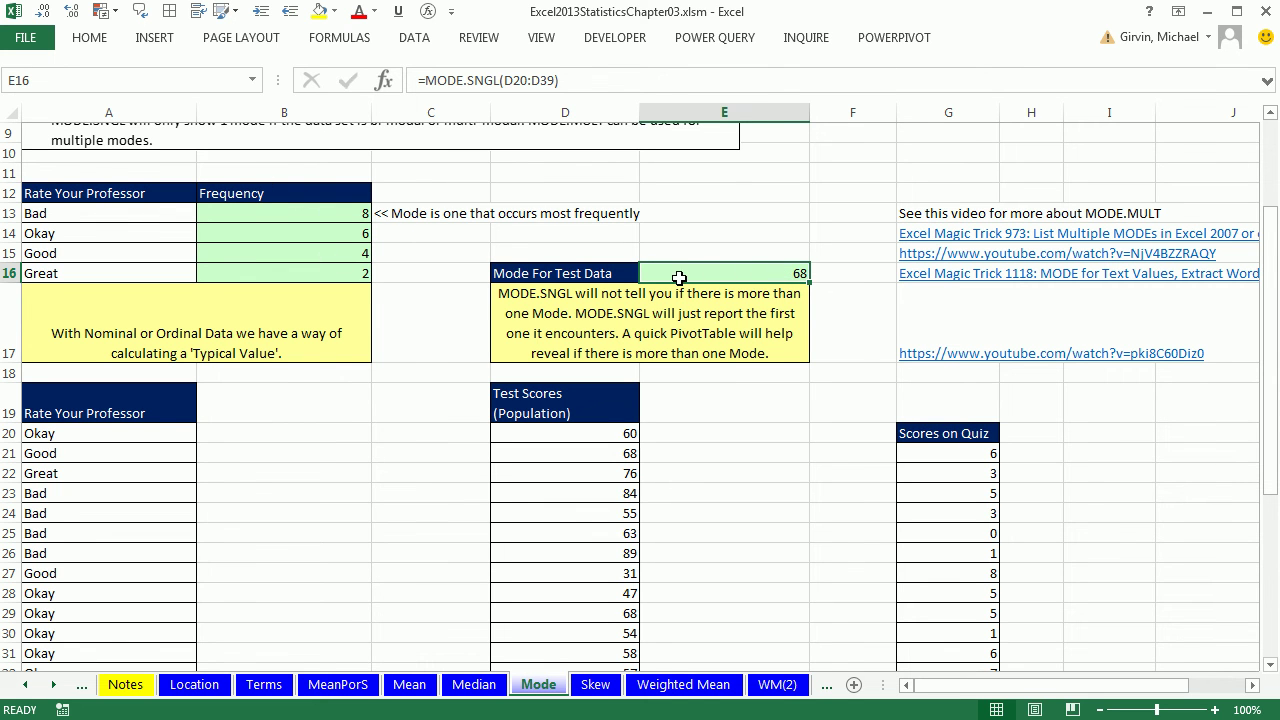
Step: Create a PivotTable from the test scores in D19:D39, placed on the existing worksheet at D44
scroll(743, 269, down, 2)
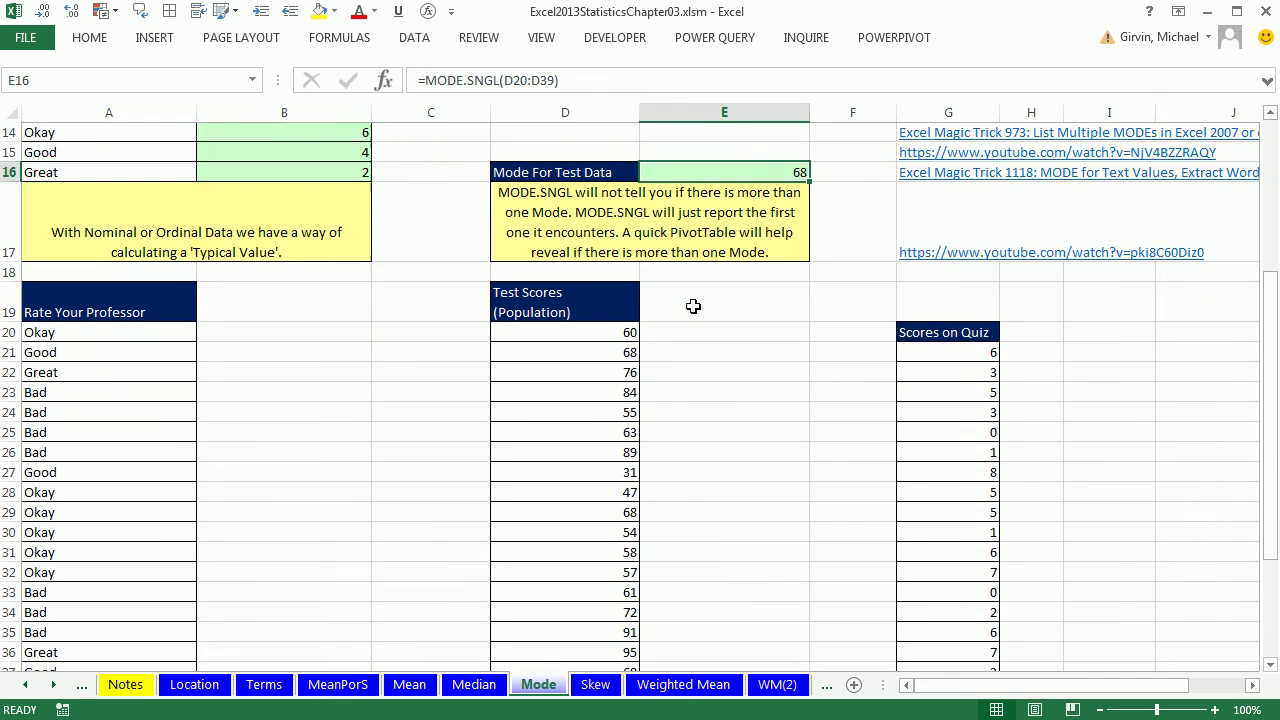
click(587, 313)
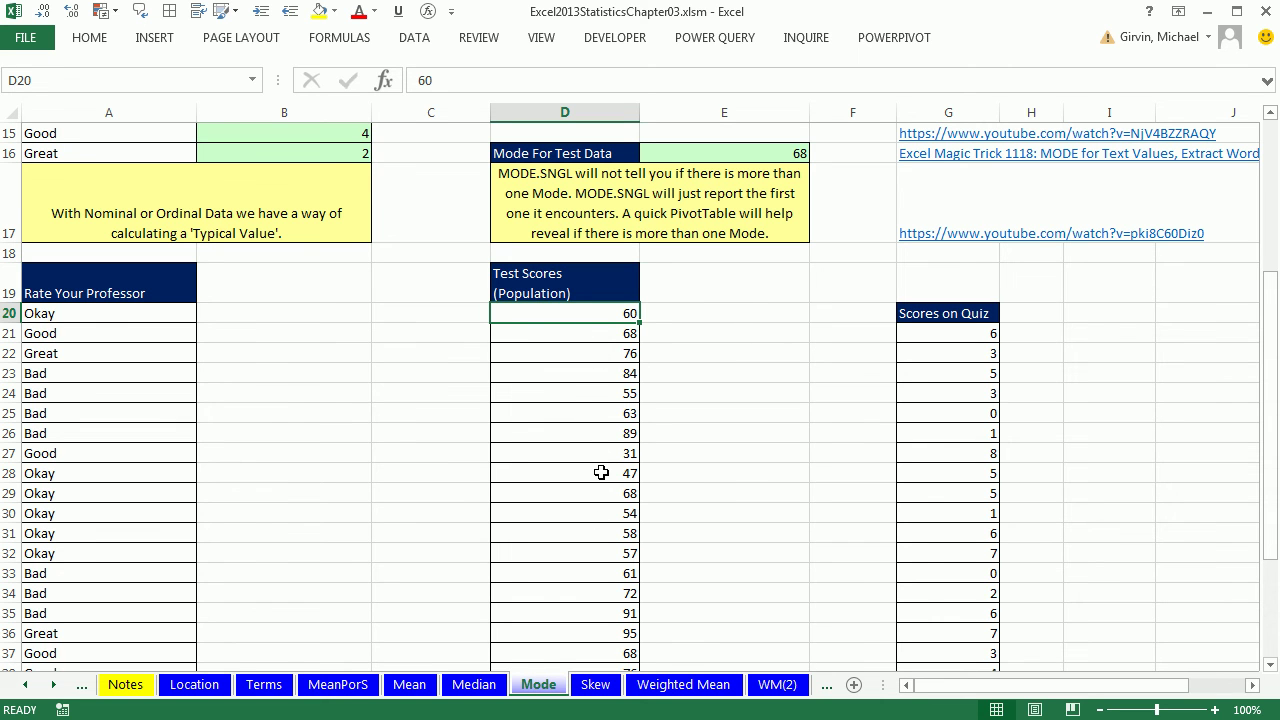
click(150, 38)
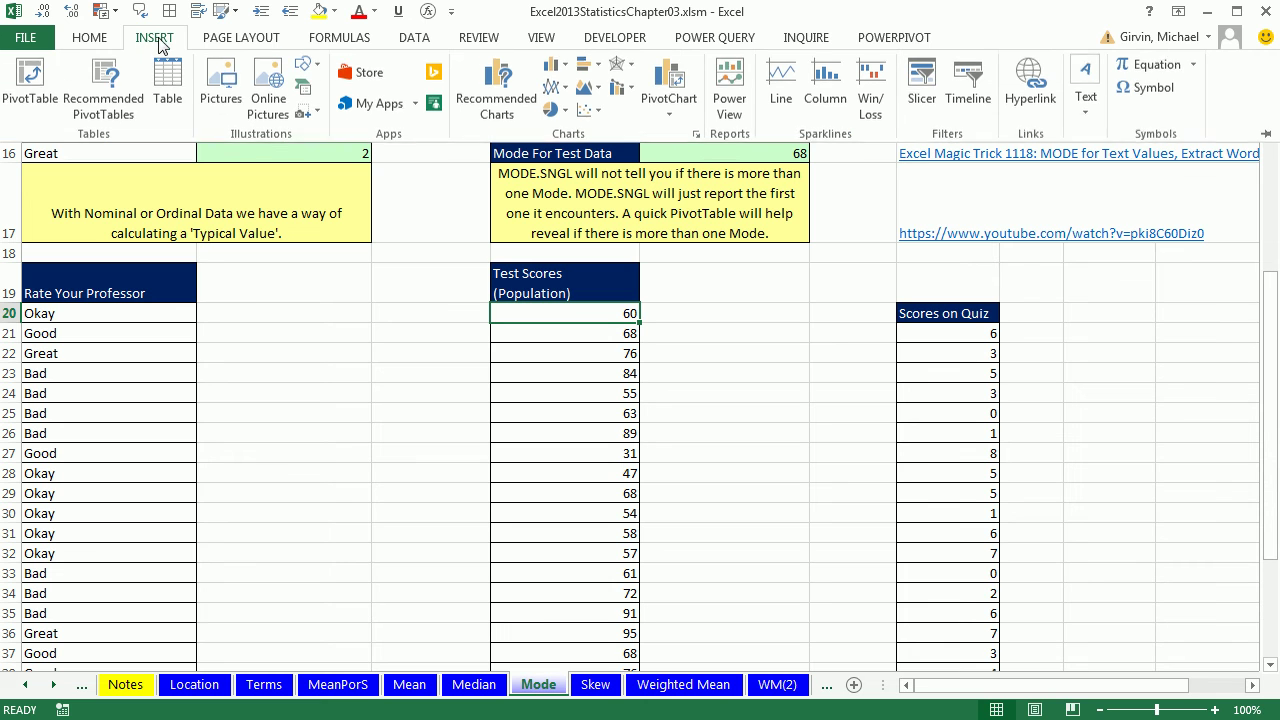
click(810, 511)
key(alt)
key(n)
key(v)
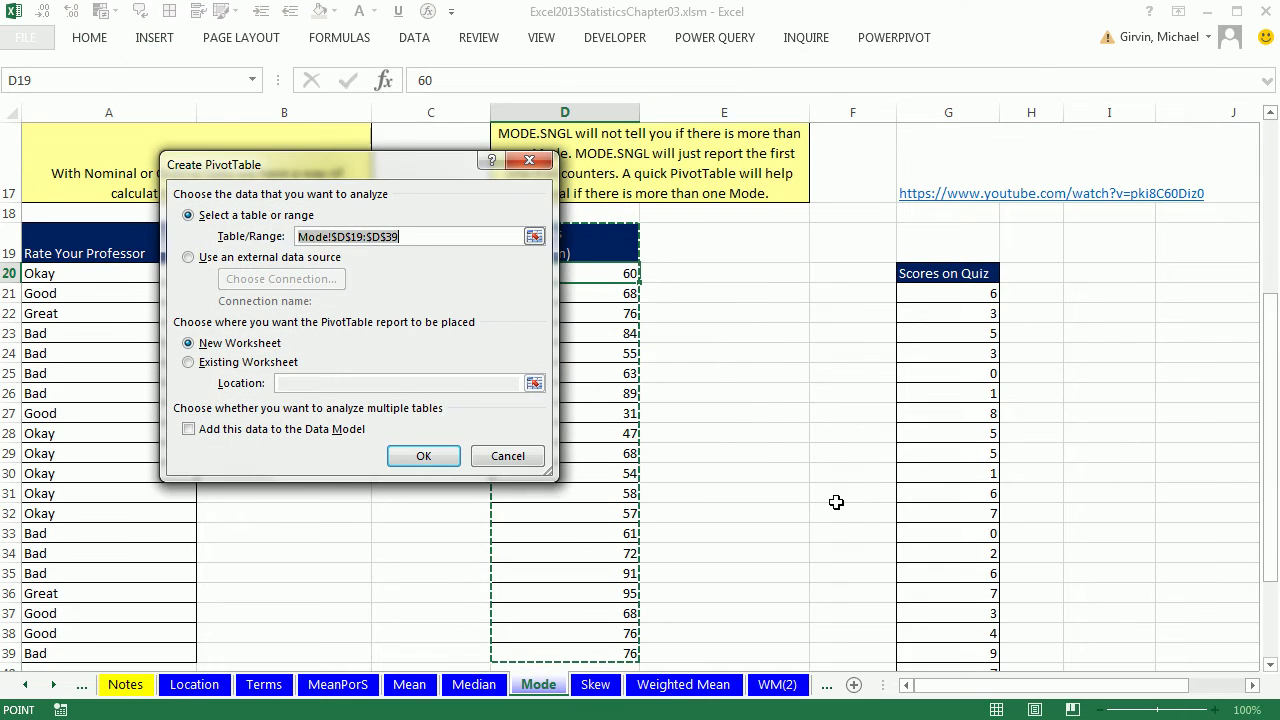
click(189, 362)
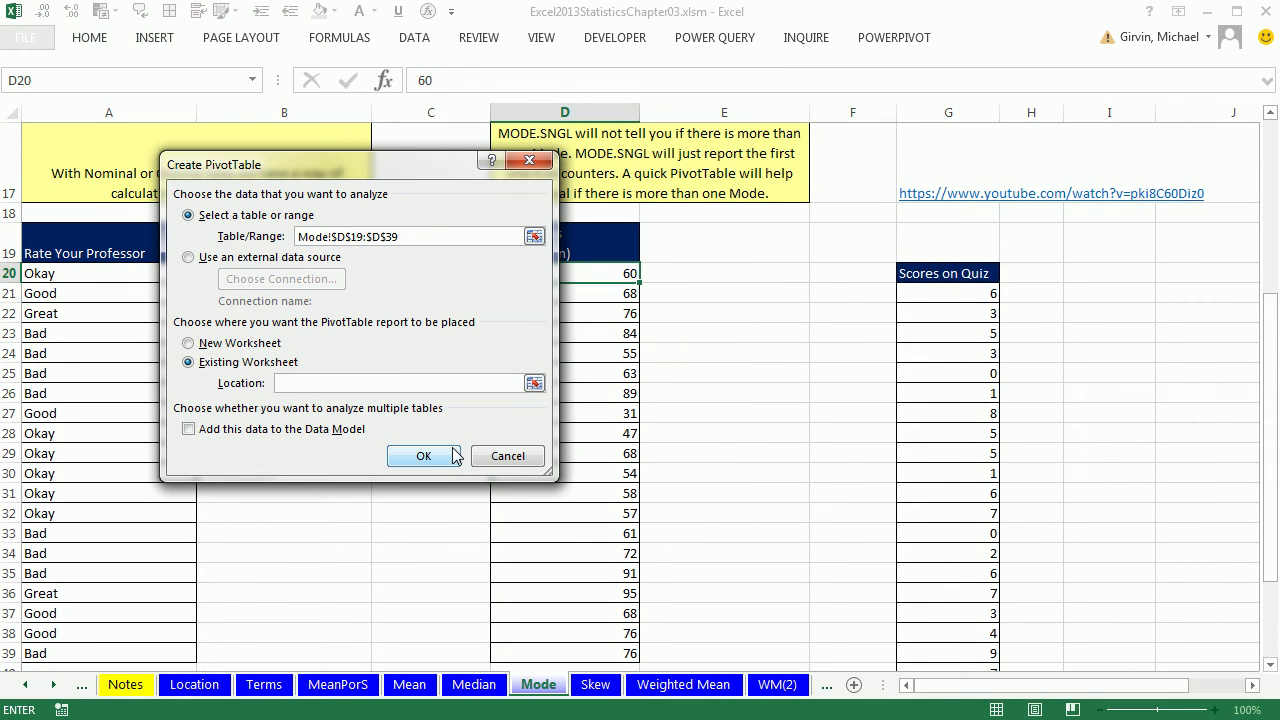
scroll(440, 465, down, 3)
click(514, 492)
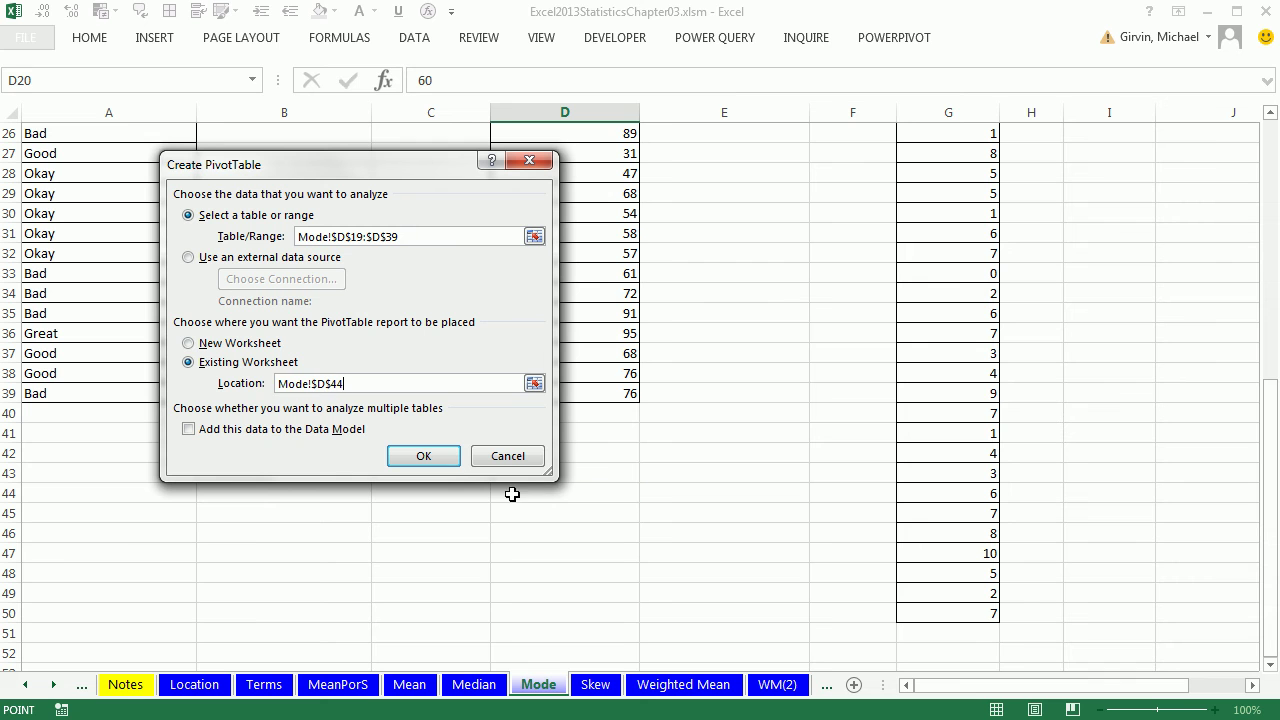
click(424, 456)
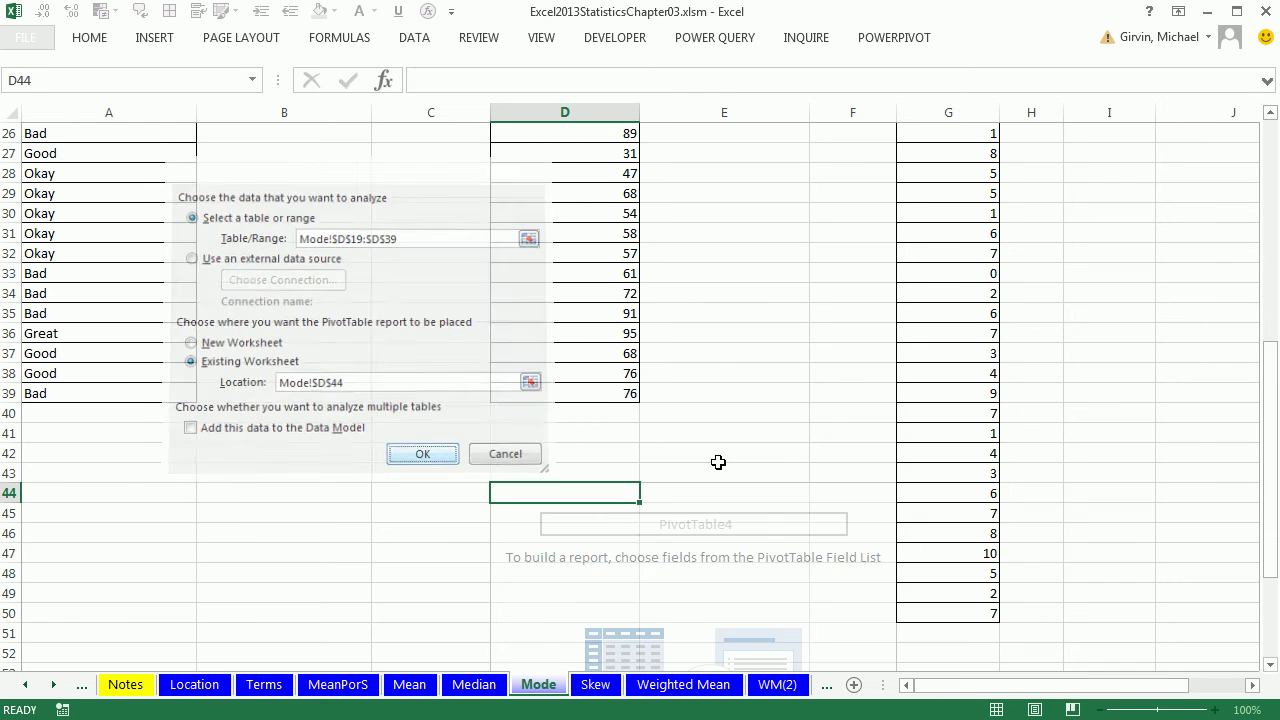
Step: Add Test Scores (Population) to both the rows and values of the PivotTable, and summarize the values by Count
scroll(903, 451, down, 5)
drag(975, 235, 1007, 593)
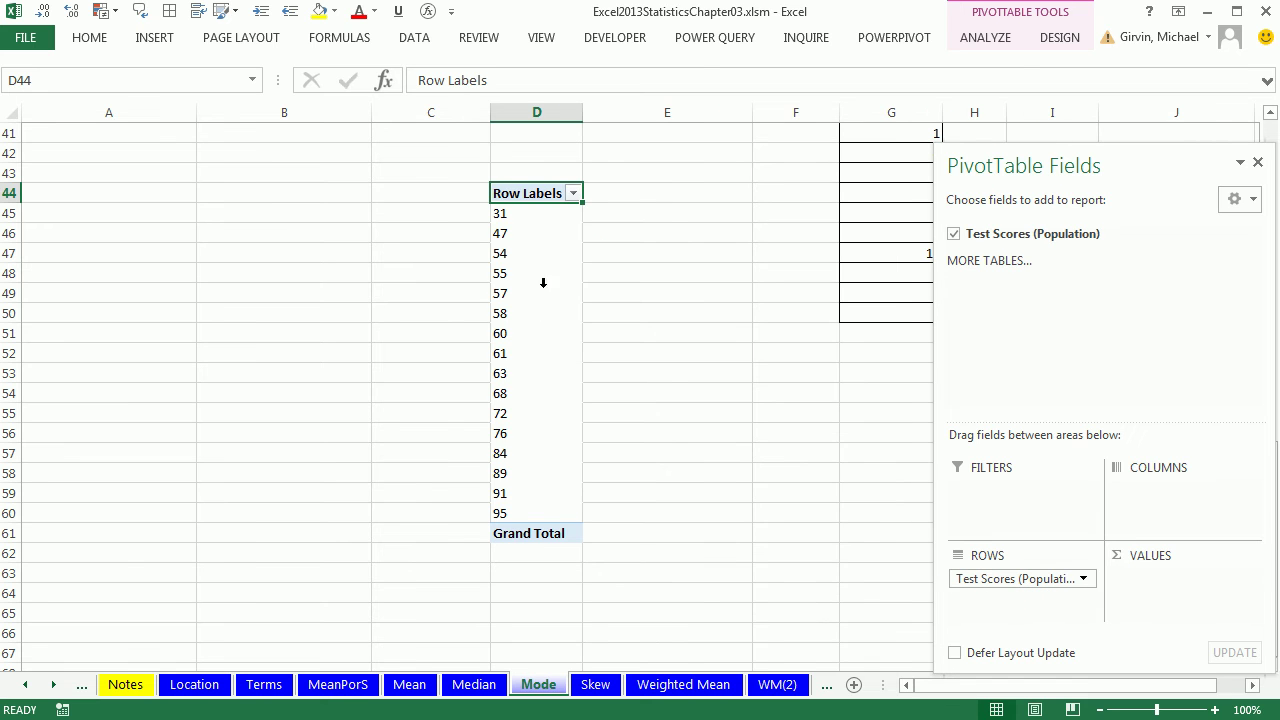
drag(995, 236, 1170, 590)
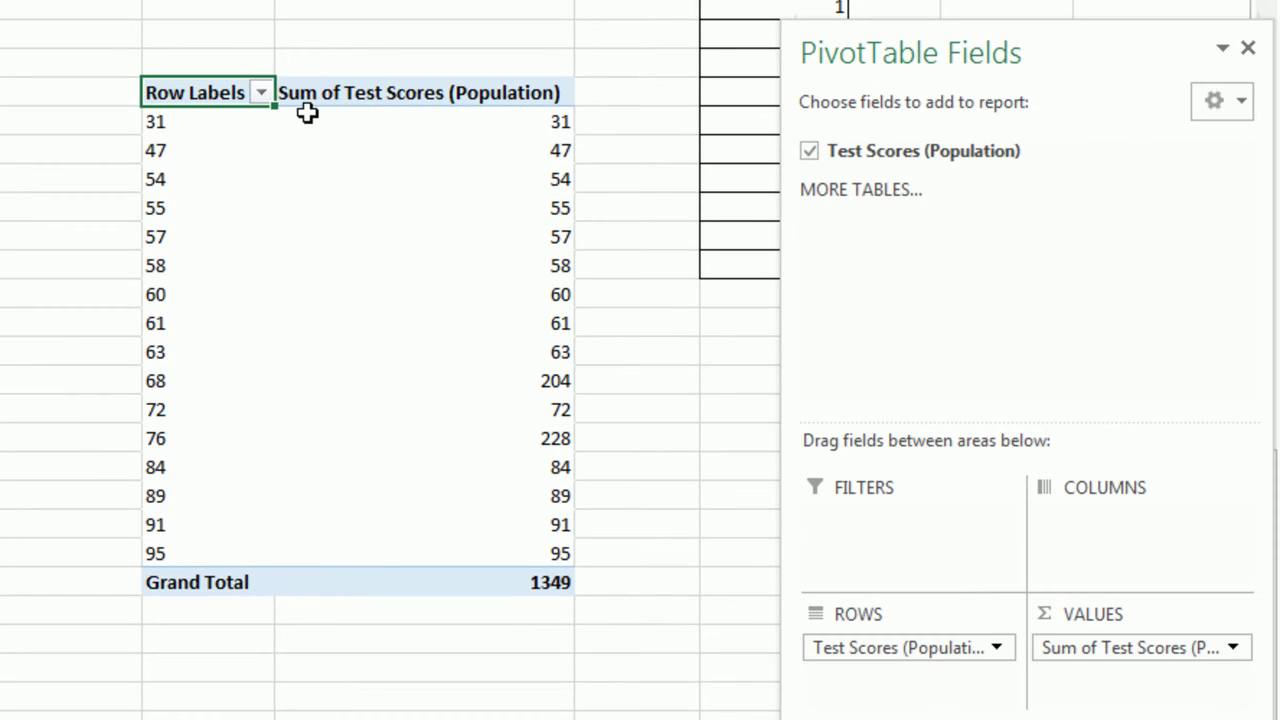
right_click(357, 125)
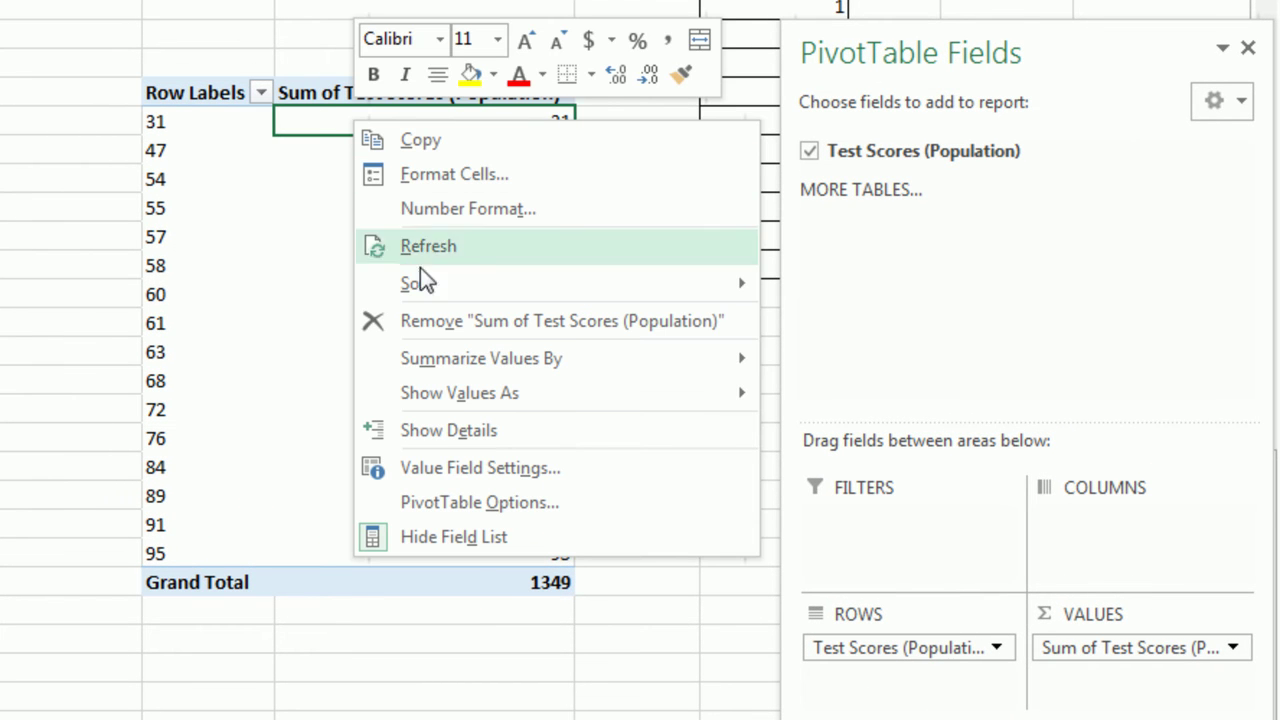
mouse_move(473, 370)
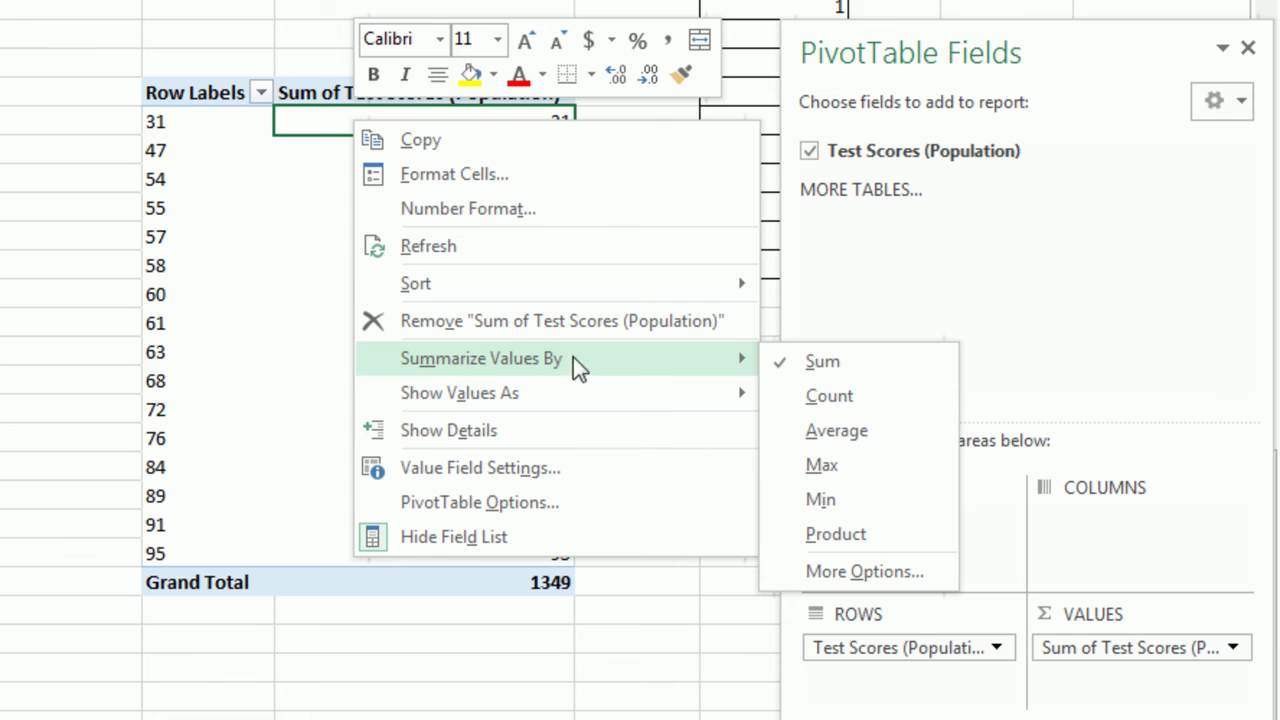
click(835, 401)
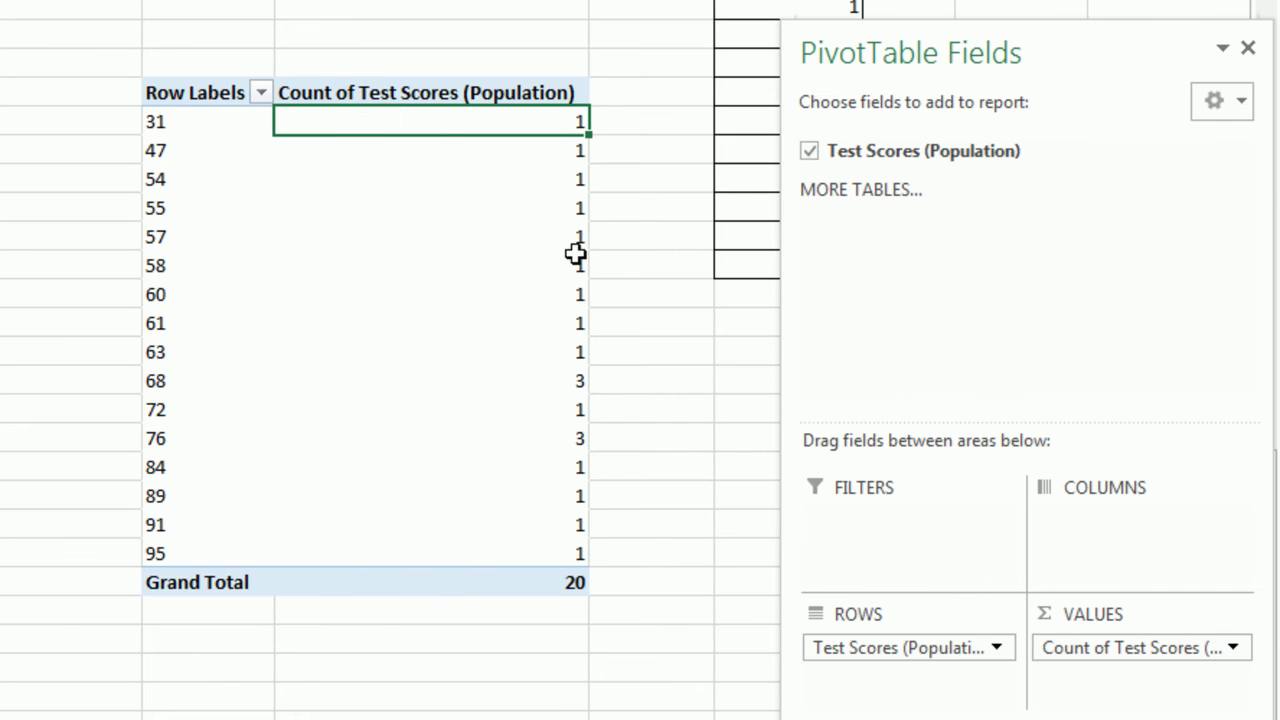
Step: Examine the PivotTable's most frequent test scores by selecting the rows for 68 and 76, and return to the source data
click(495, 376)
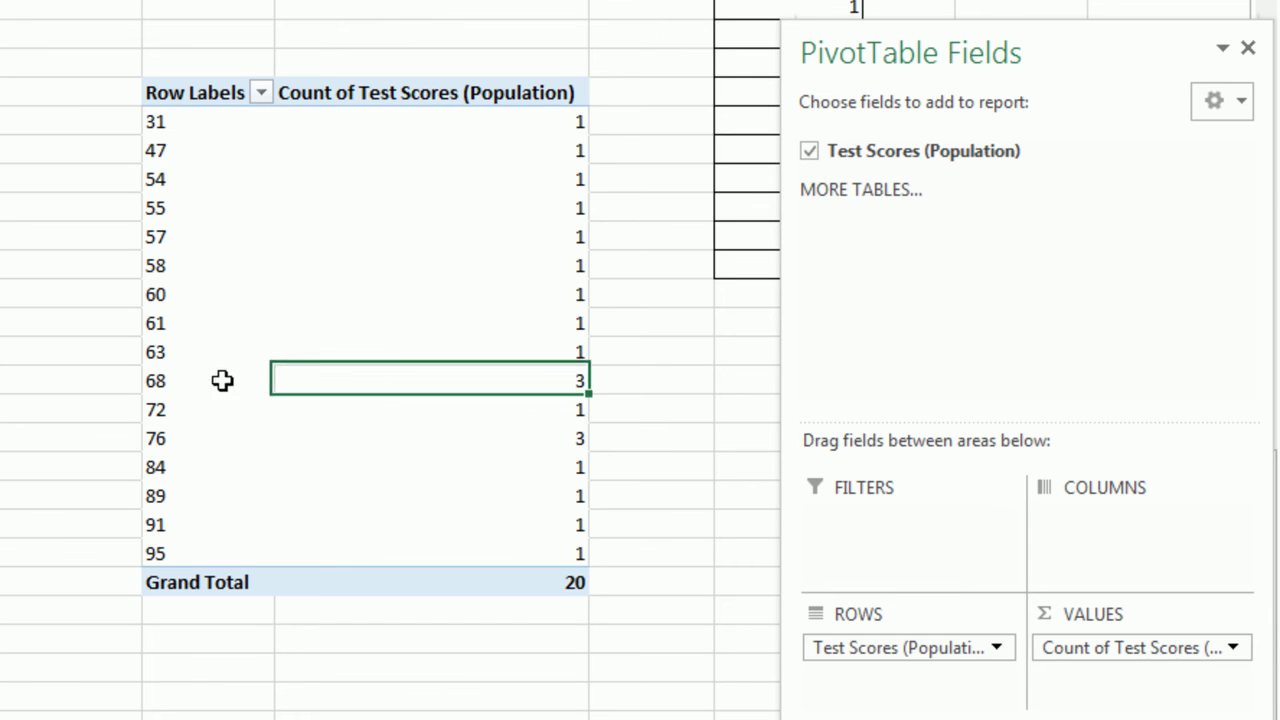
click(176, 381)
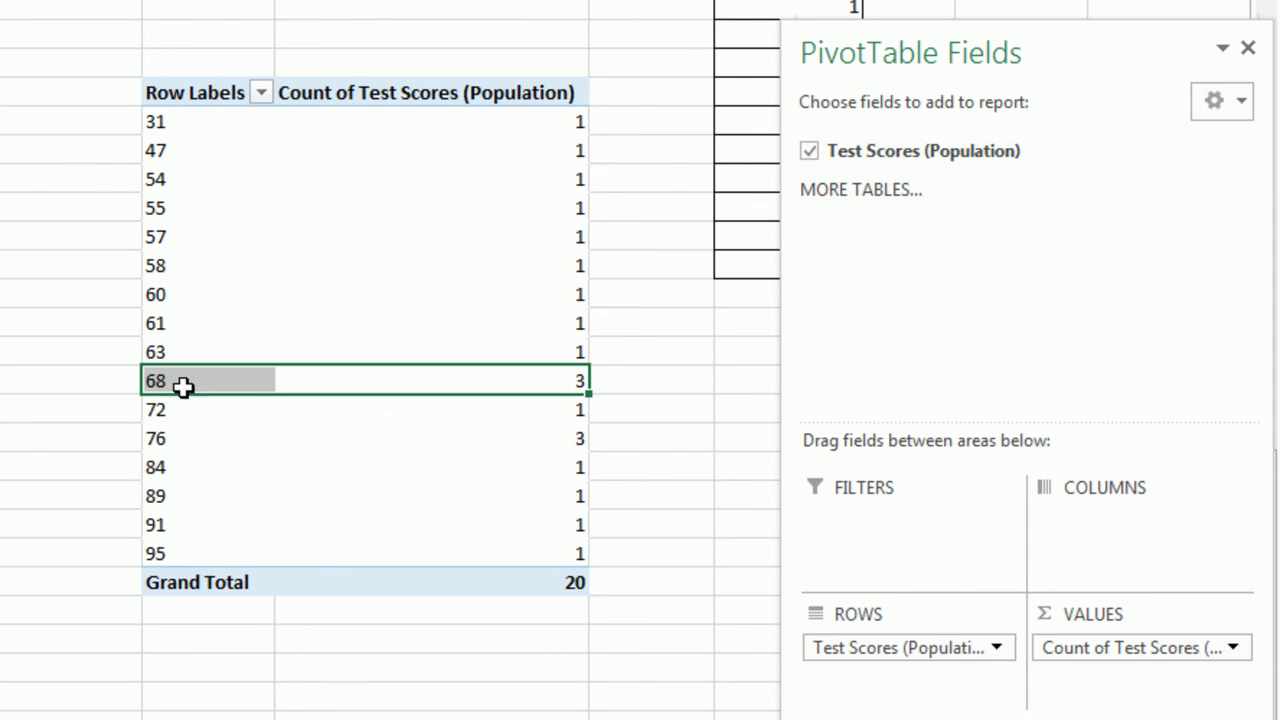
ctrl+click(567, 439)
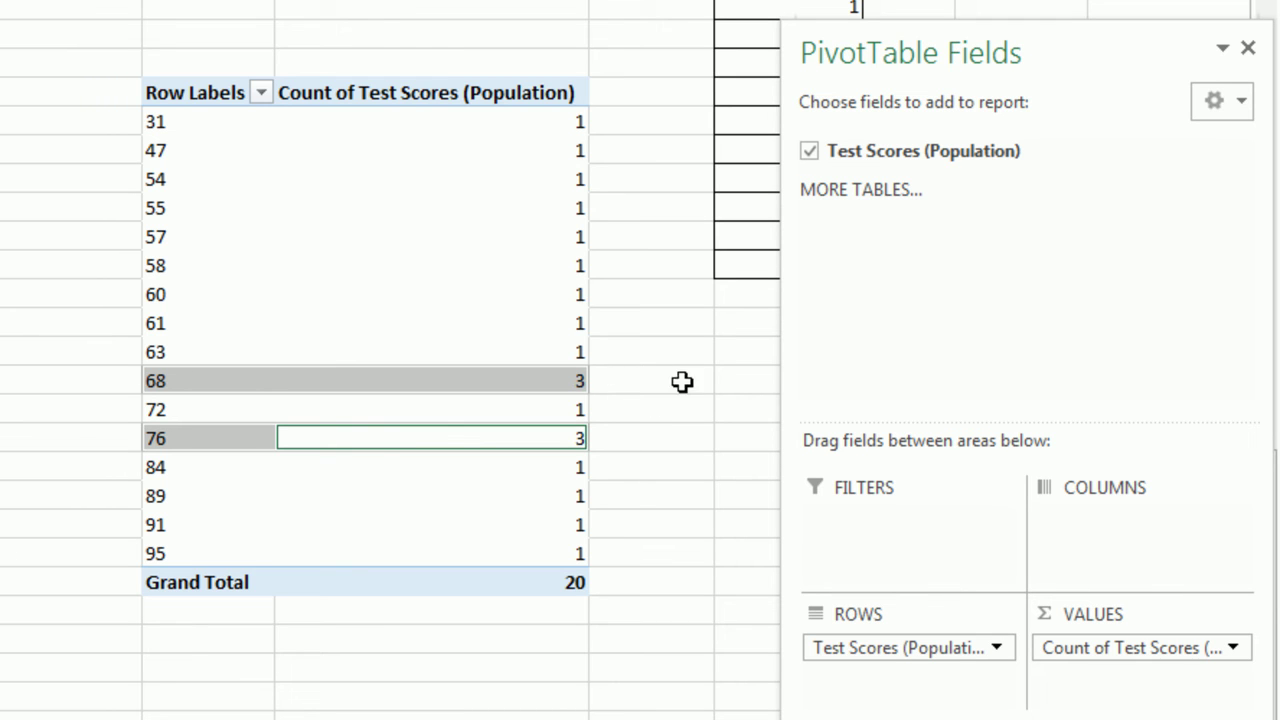
scroll(682, 383, up, 6)
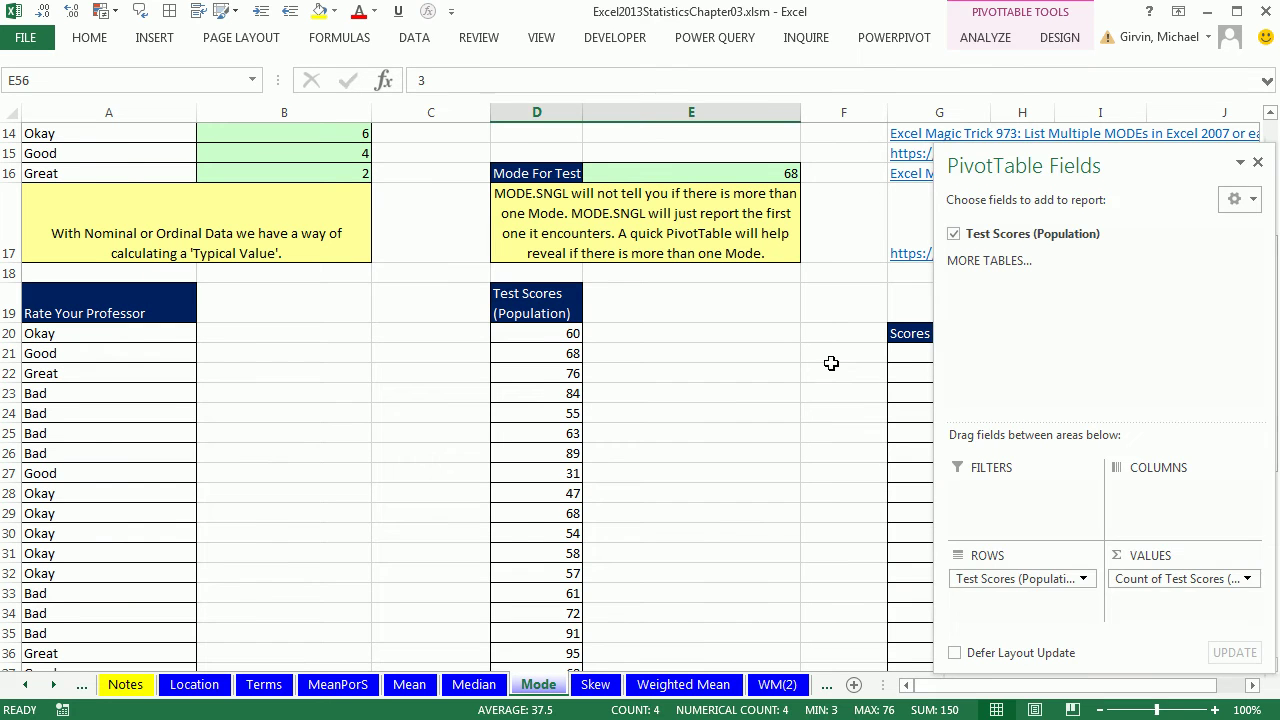
click(831, 365)
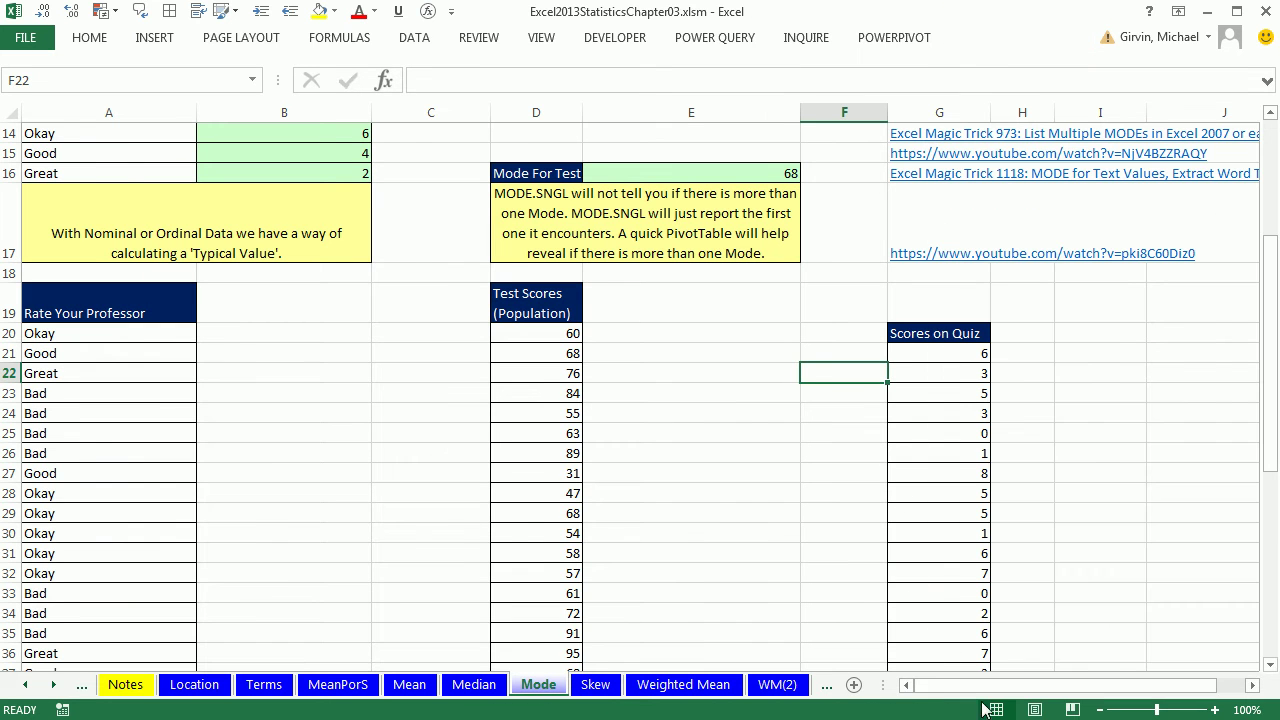
Step: Create a PivotTable from the quiz scores in G20:G50, placed on the existing worksheet at I21
drag(975, 686, 990, 686)
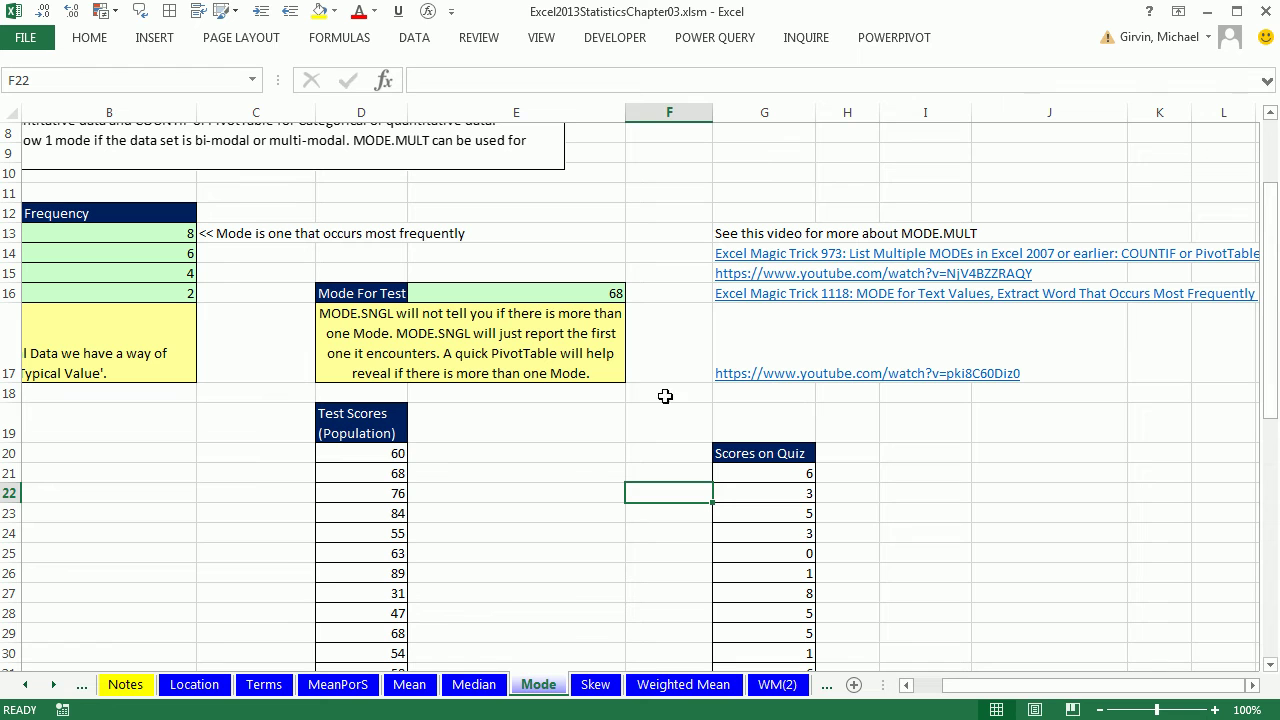
scroll(515, 468, down, 1)
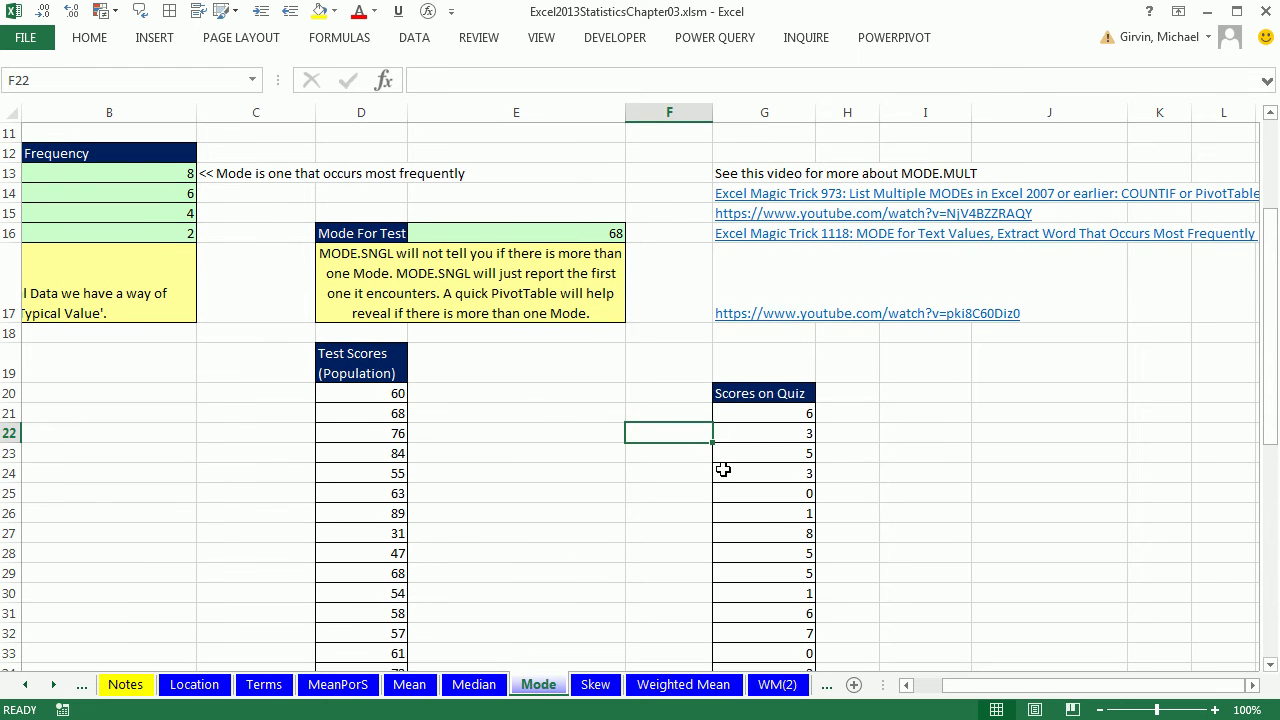
click(740, 416)
scroll(854, 457, down, 1)
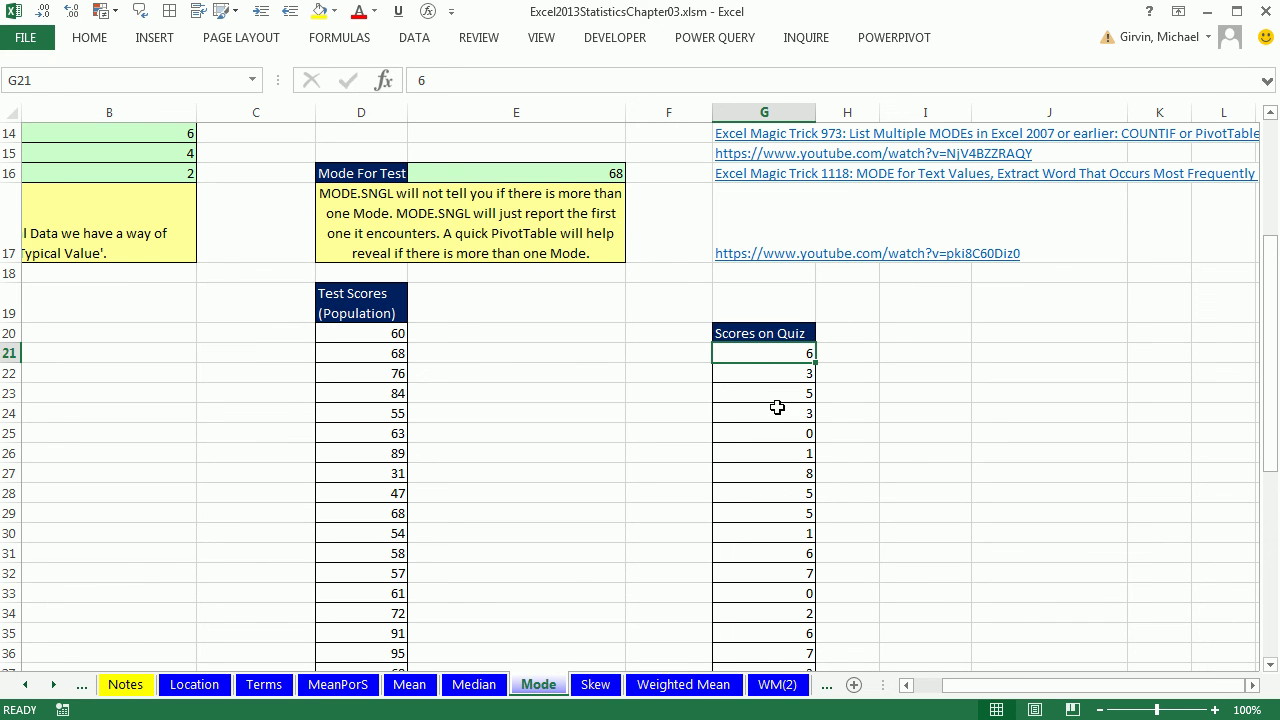
key(alt)
key(n)
key(v)
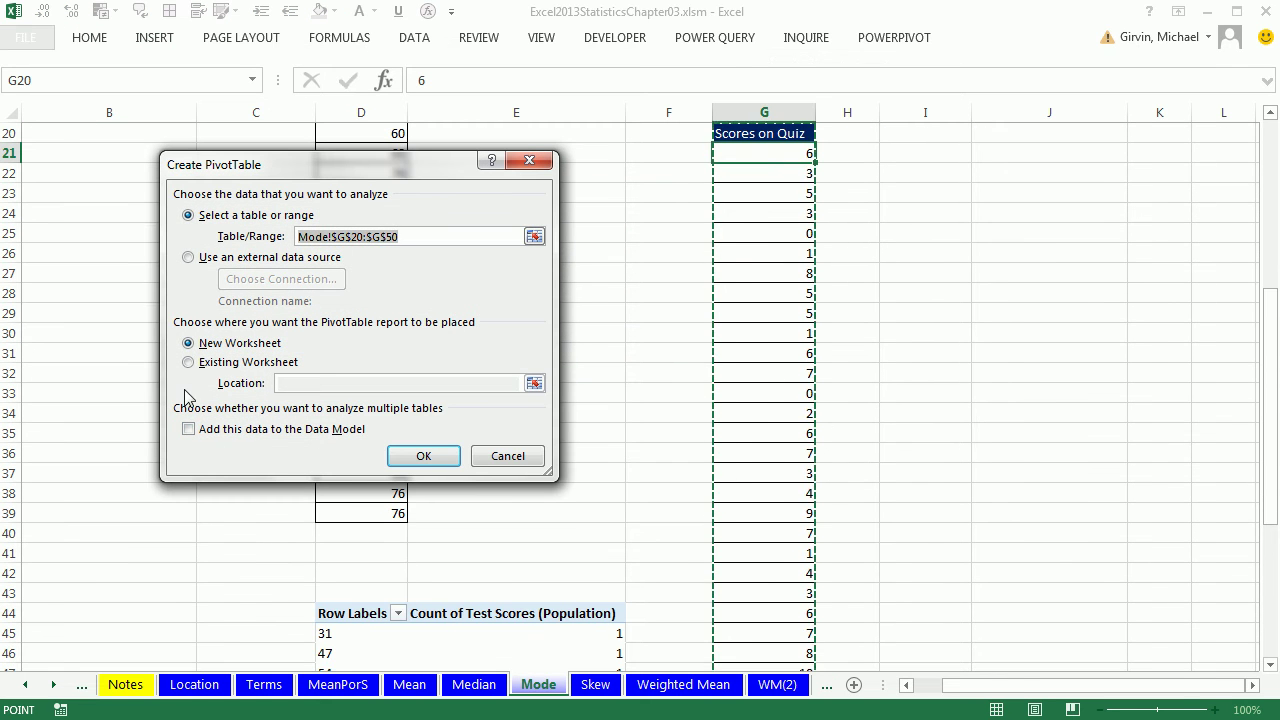
click(188, 362)
click(289, 381)
click(917, 154)
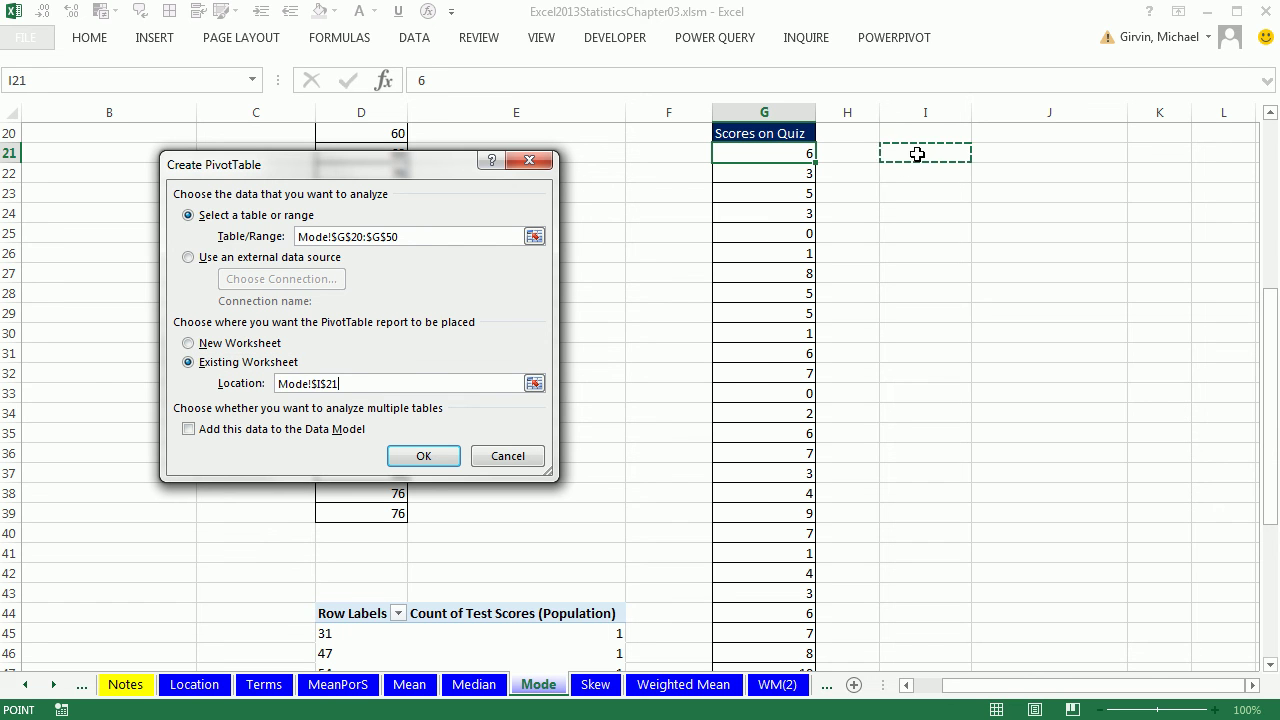
click(448, 458)
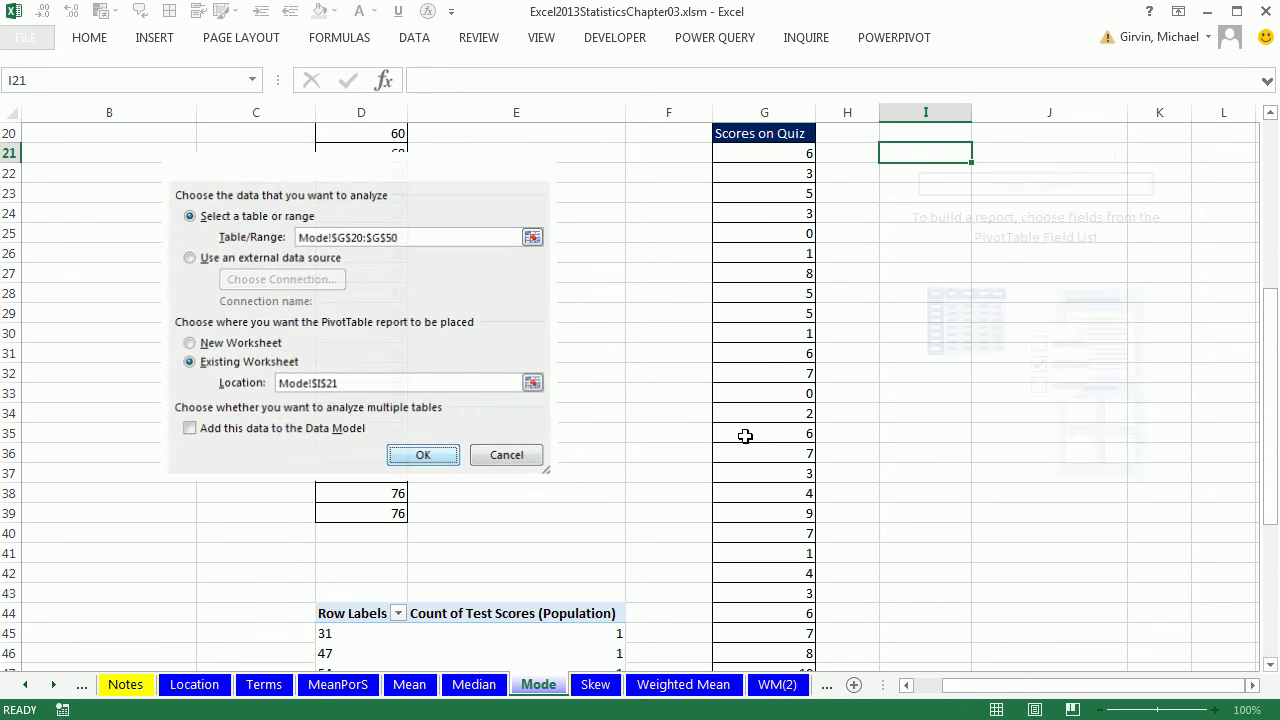
Step: Add Scores on Quiz to both the rows and values of the new PivotTable, and summarize the values by Count
click(1252, 685)
click(1252, 685)
click(1252, 685)
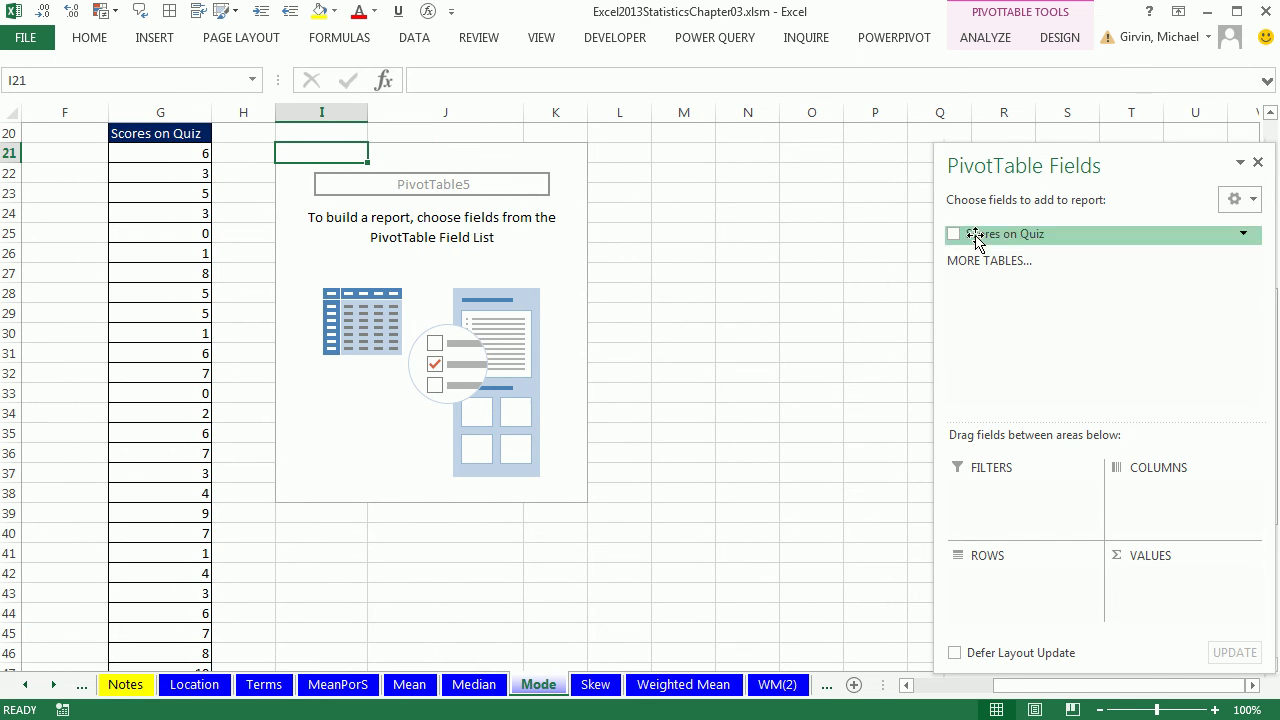
drag(1004, 162, 859, 67)
drag(862, 158, 1040, 530)
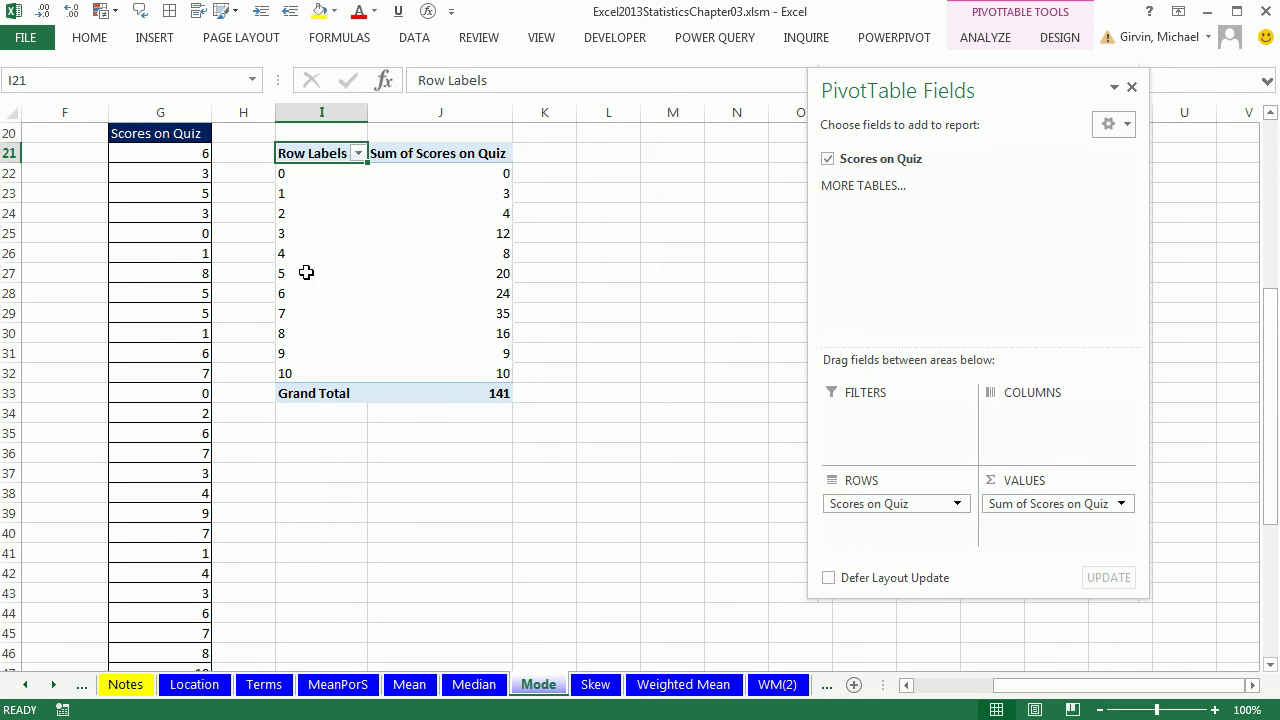
right_click(433, 180)
mouse_move(645, 345)
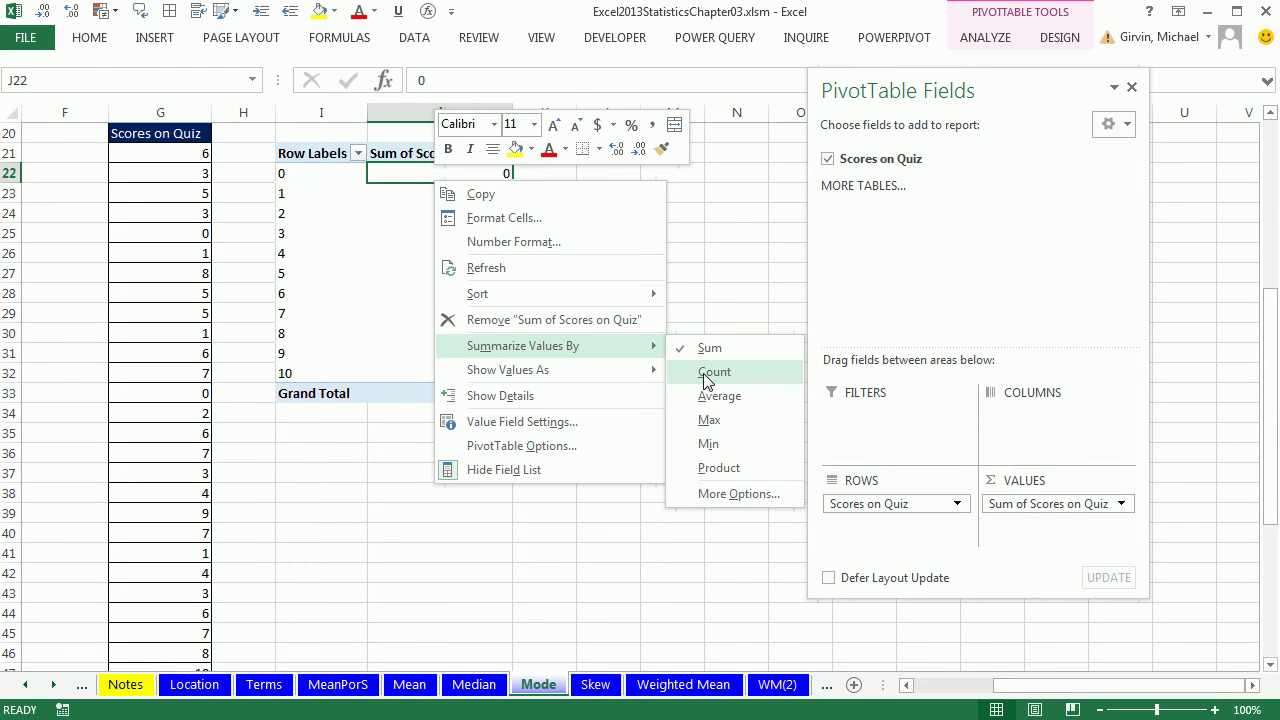
click(712, 375)
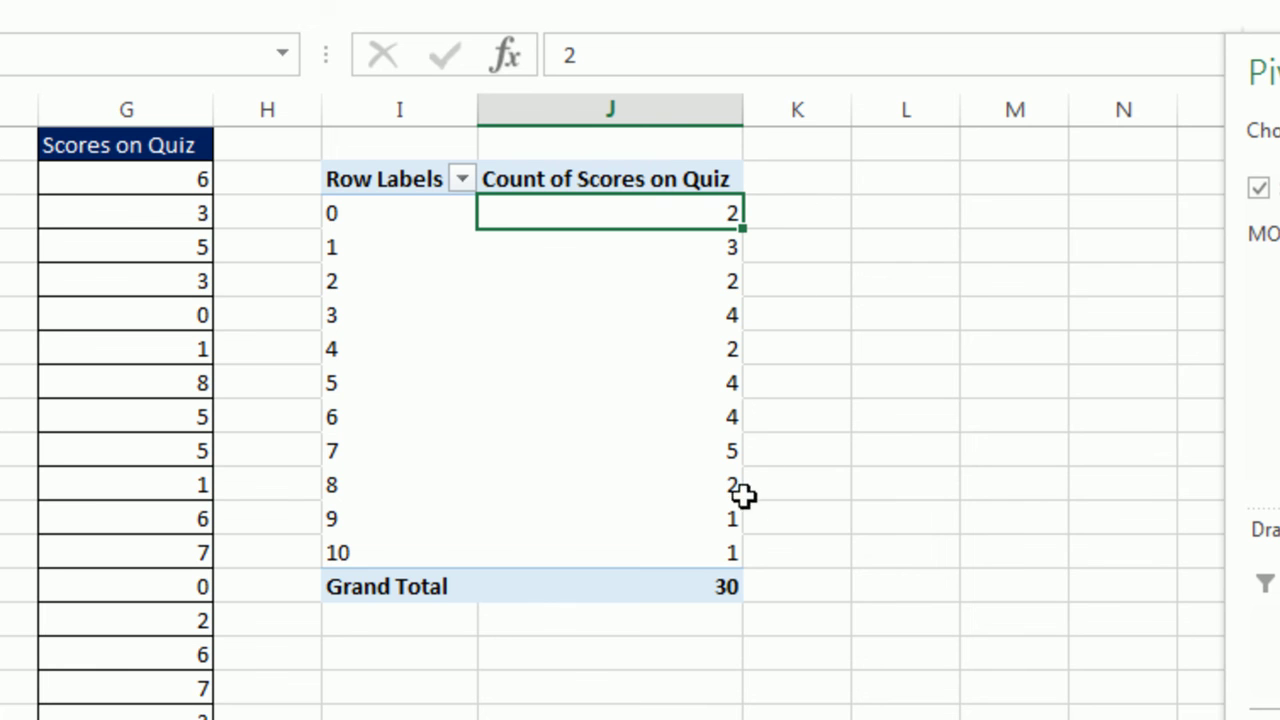
Step: Select the row for score 7 in the quiz PivotTable and show the report in Outline Form
drag(725, 451, 369, 457)
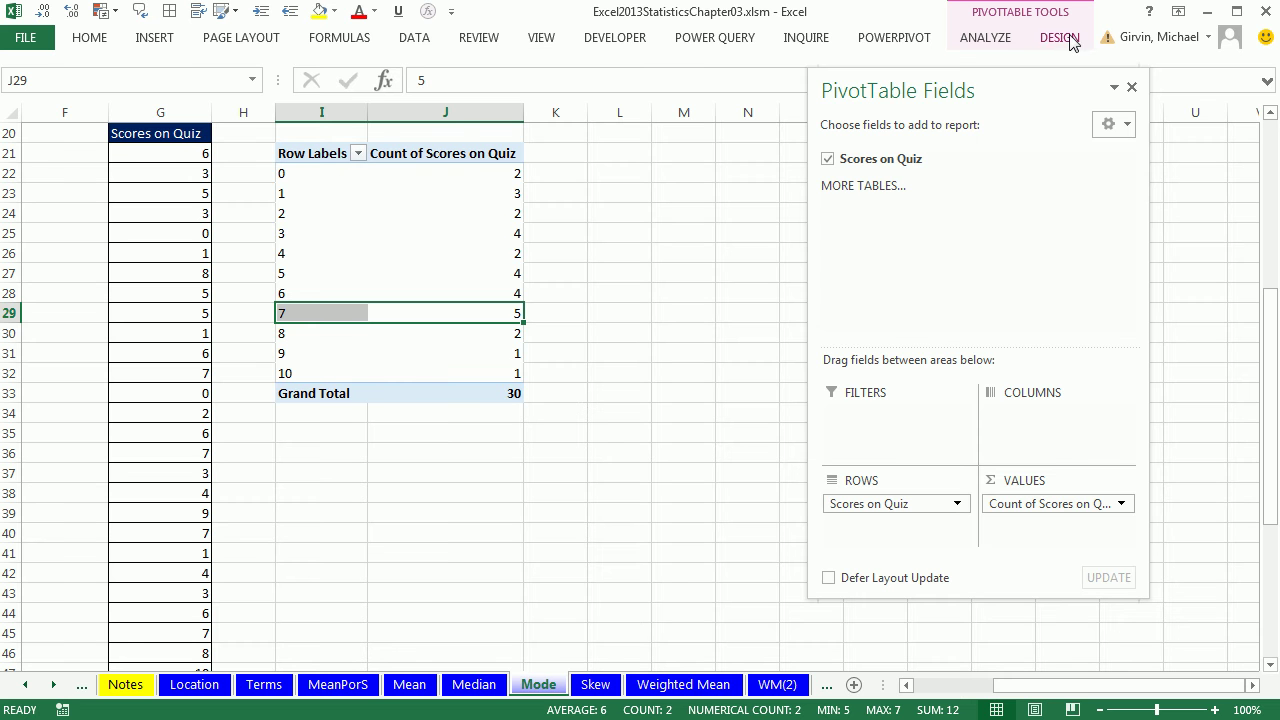
click(1062, 38)
click(131, 106)
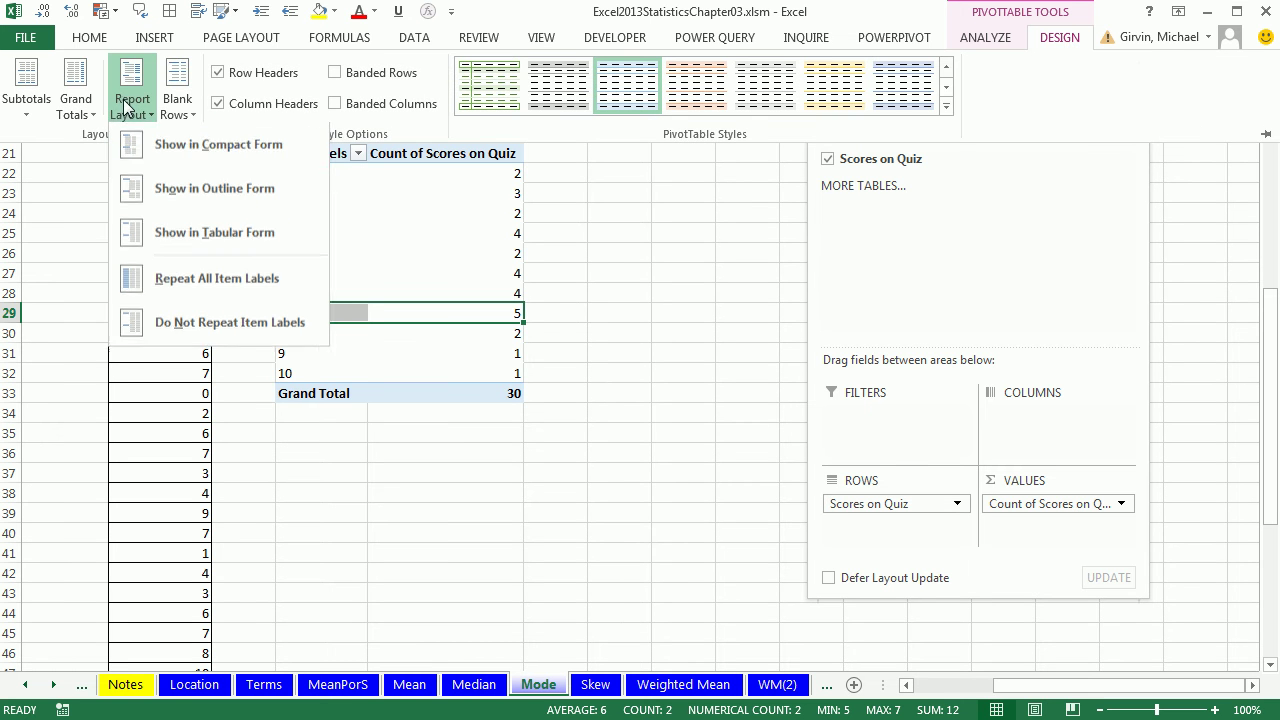
click(222, 190)
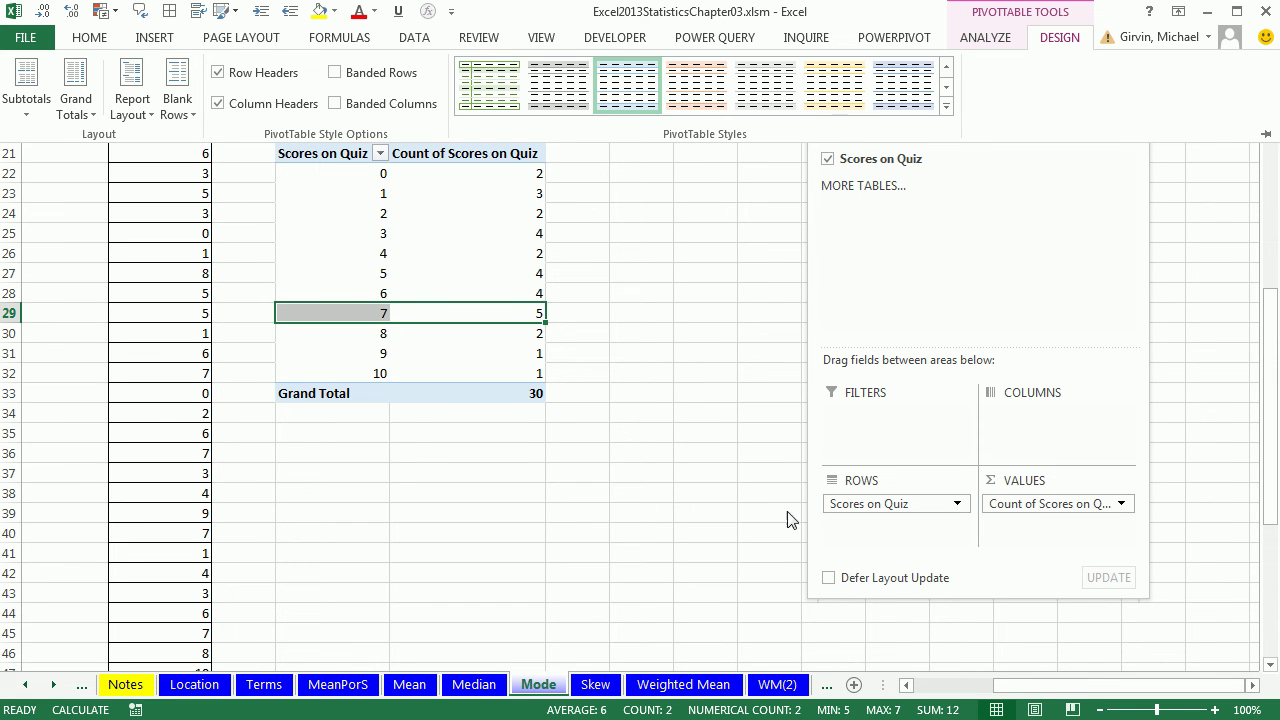
Step: Rename the row label header of the test scores PivotTable in D44 to Test Scores
drag(1004, 686, 952, 690)
scroll(718, 466, down, 4)
click(366, 373)
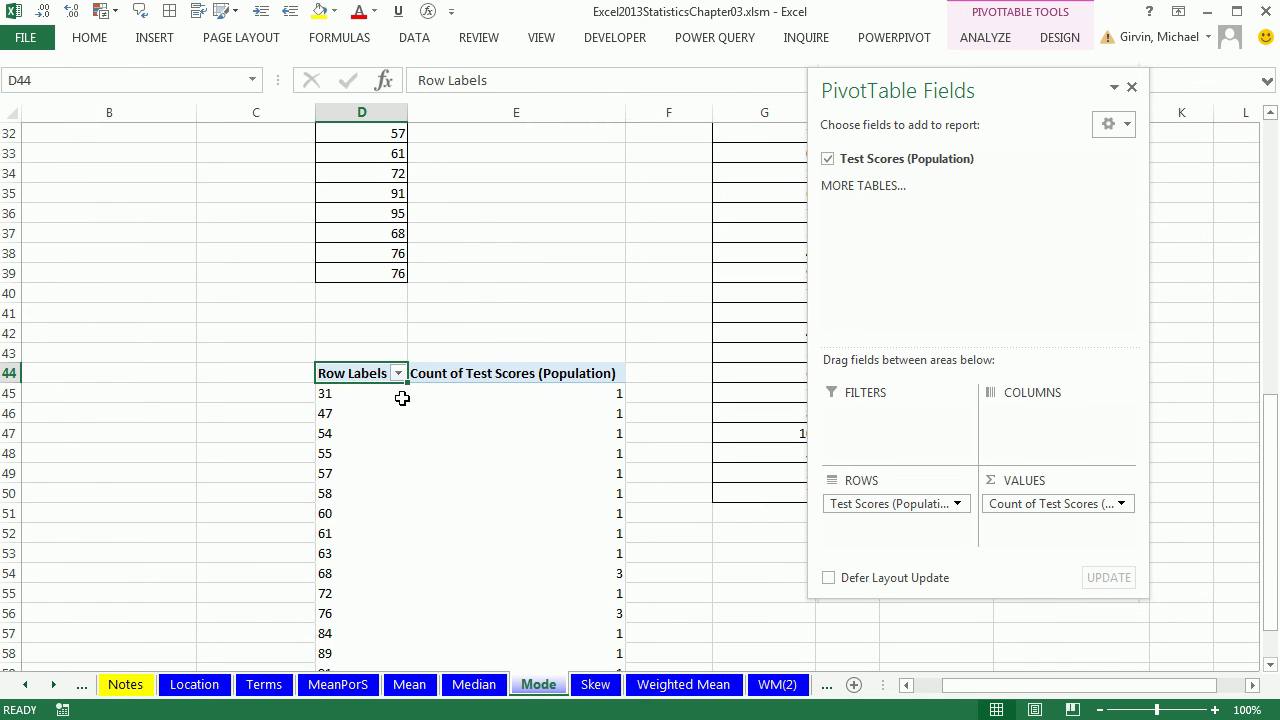
text(Test)
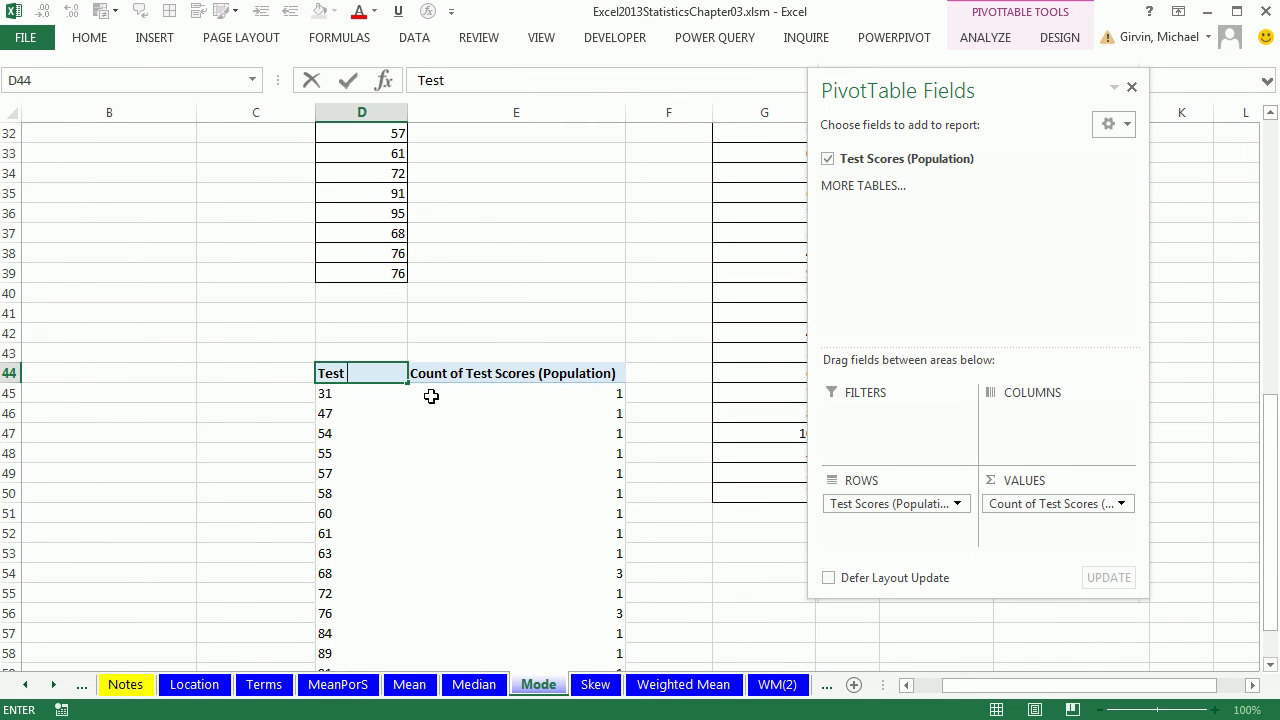
text( Scores)
key(Return)
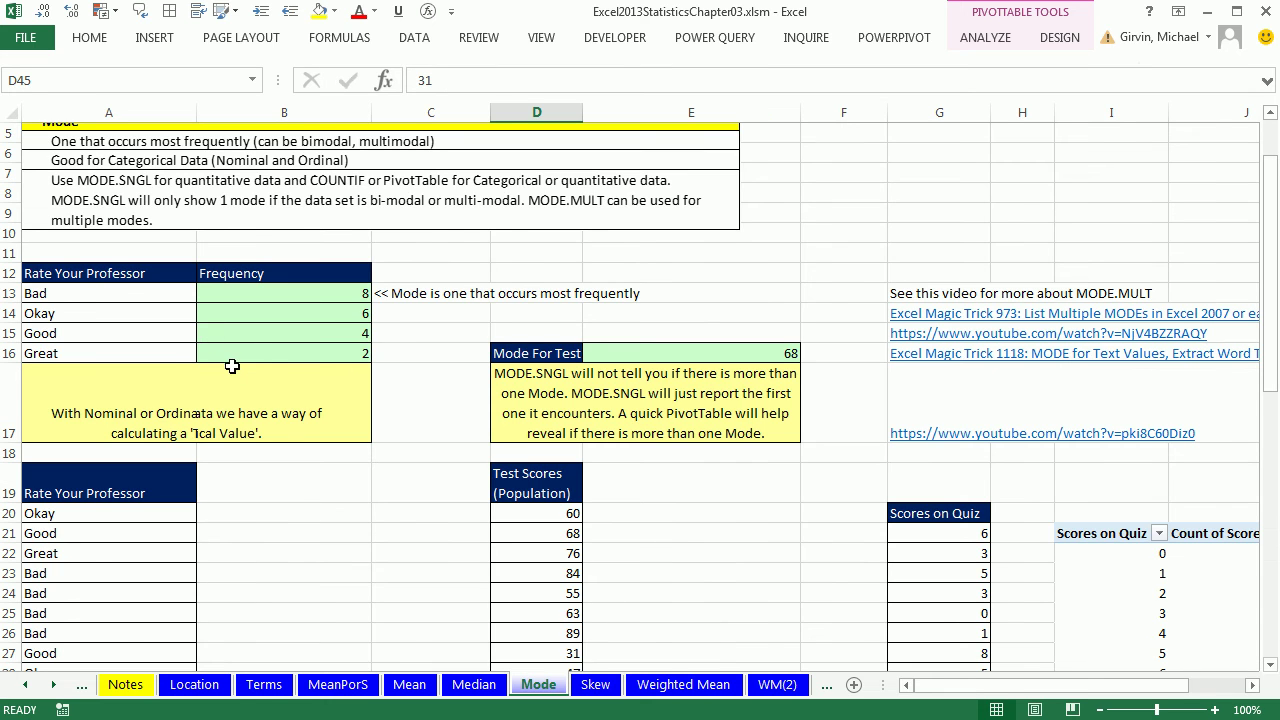
Step: On the Skew sheet, calculate the mean of Data 1 in B16 with AVERAGE over B21:B30
scroll(216, 344, up, 2)
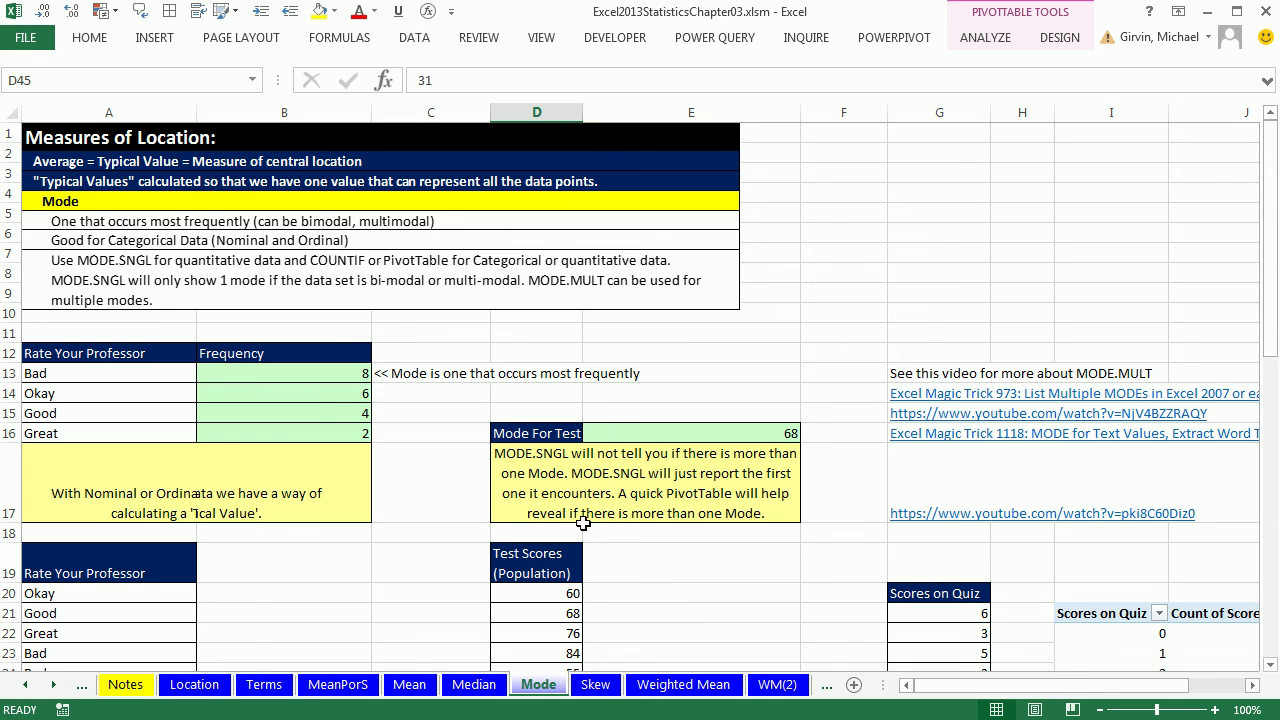
click(596, 685)
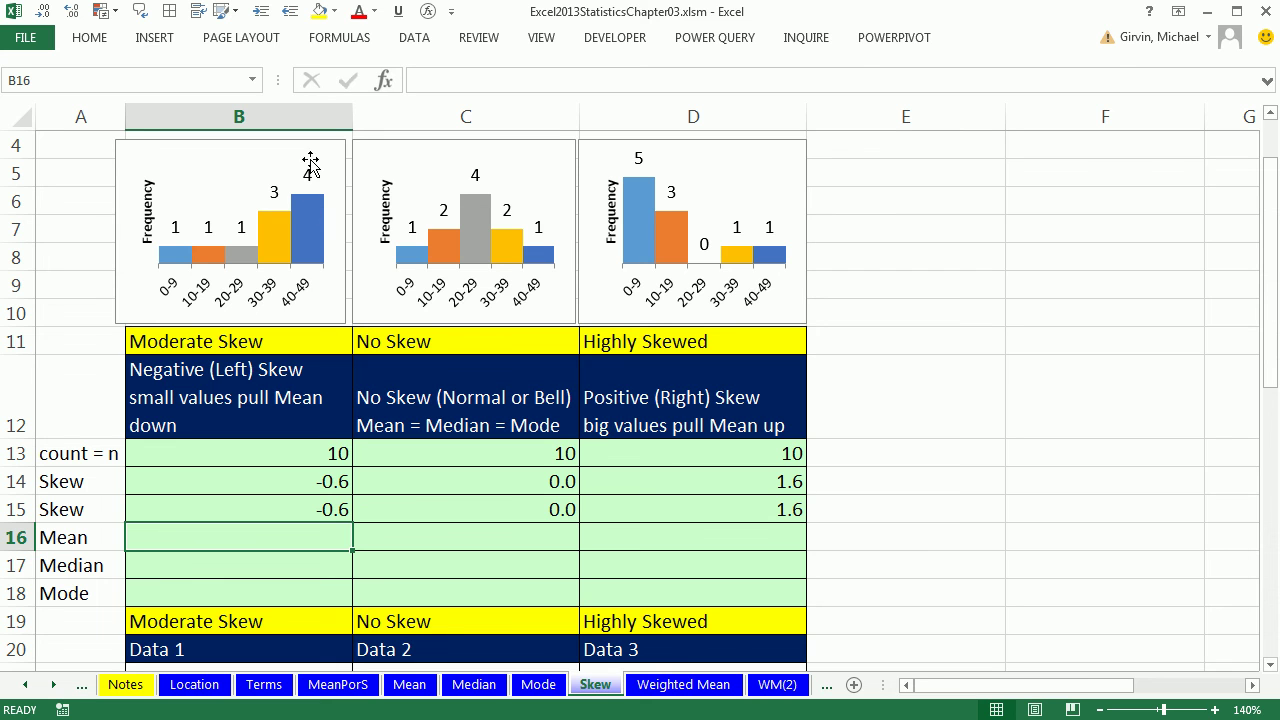
mouse_move(312, 240)
scroll(311, 543, down, 3)
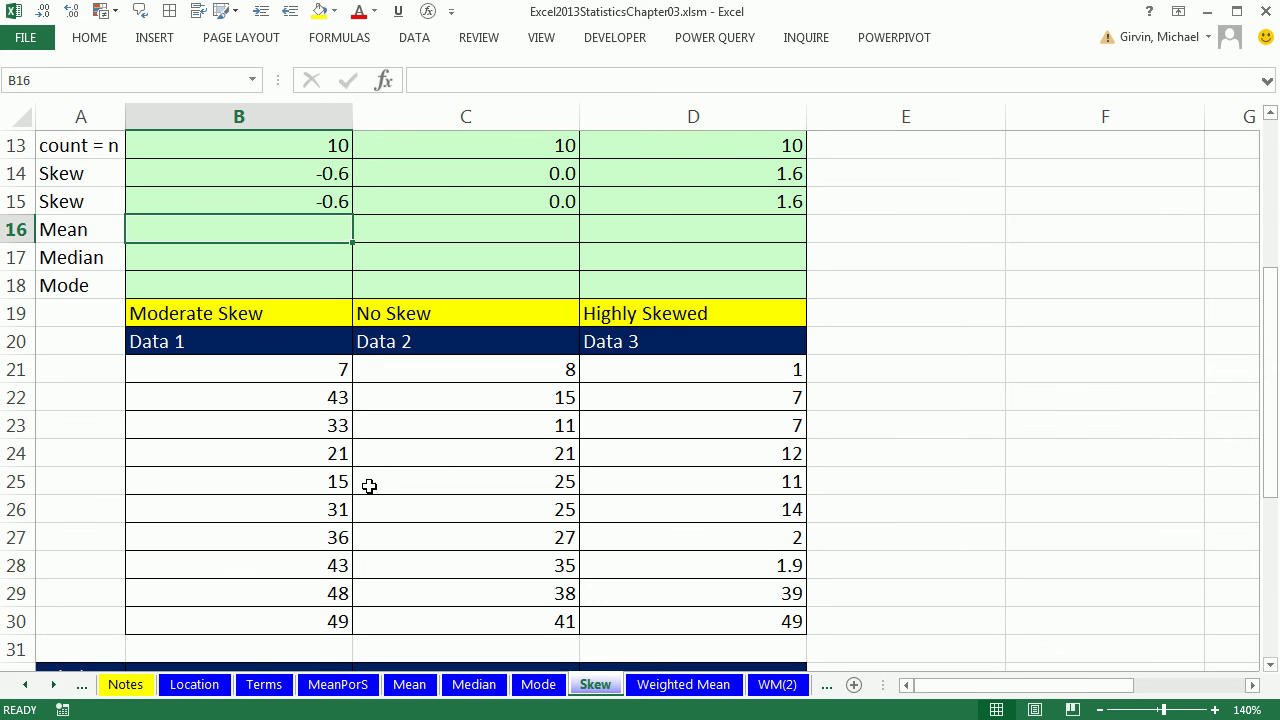
scroll(376, 484, up, 3)
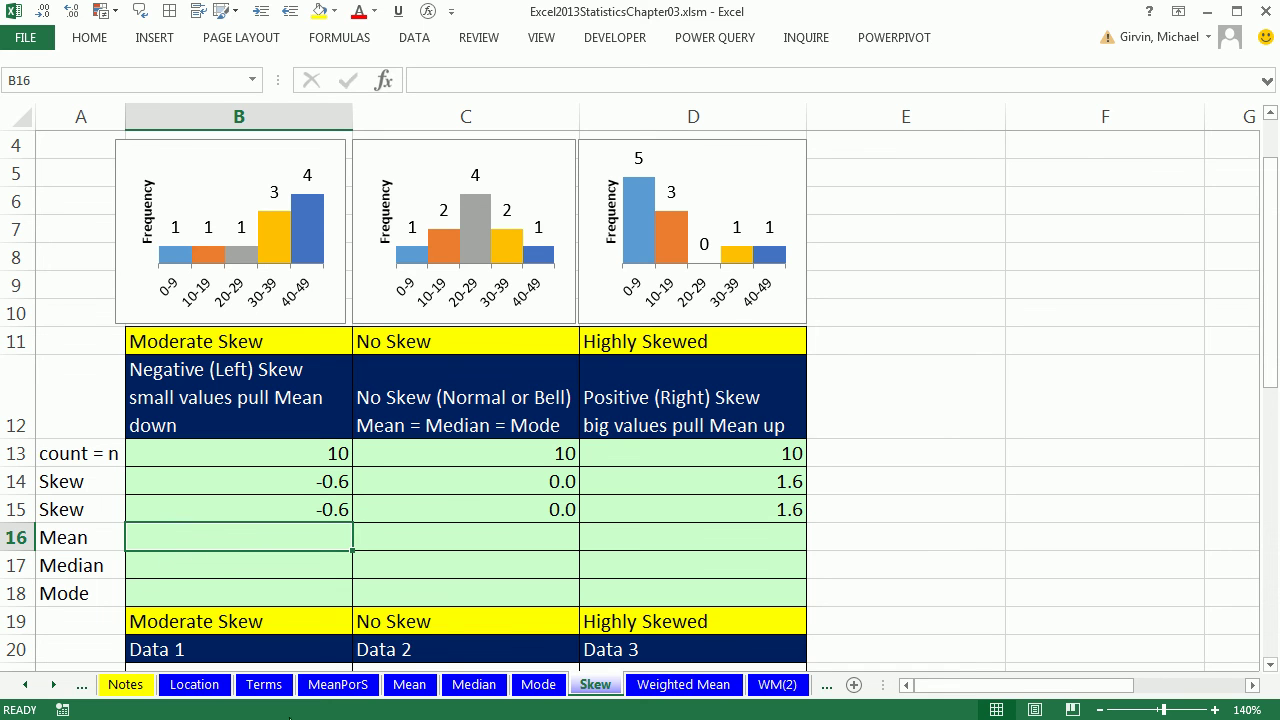
text(=ave)
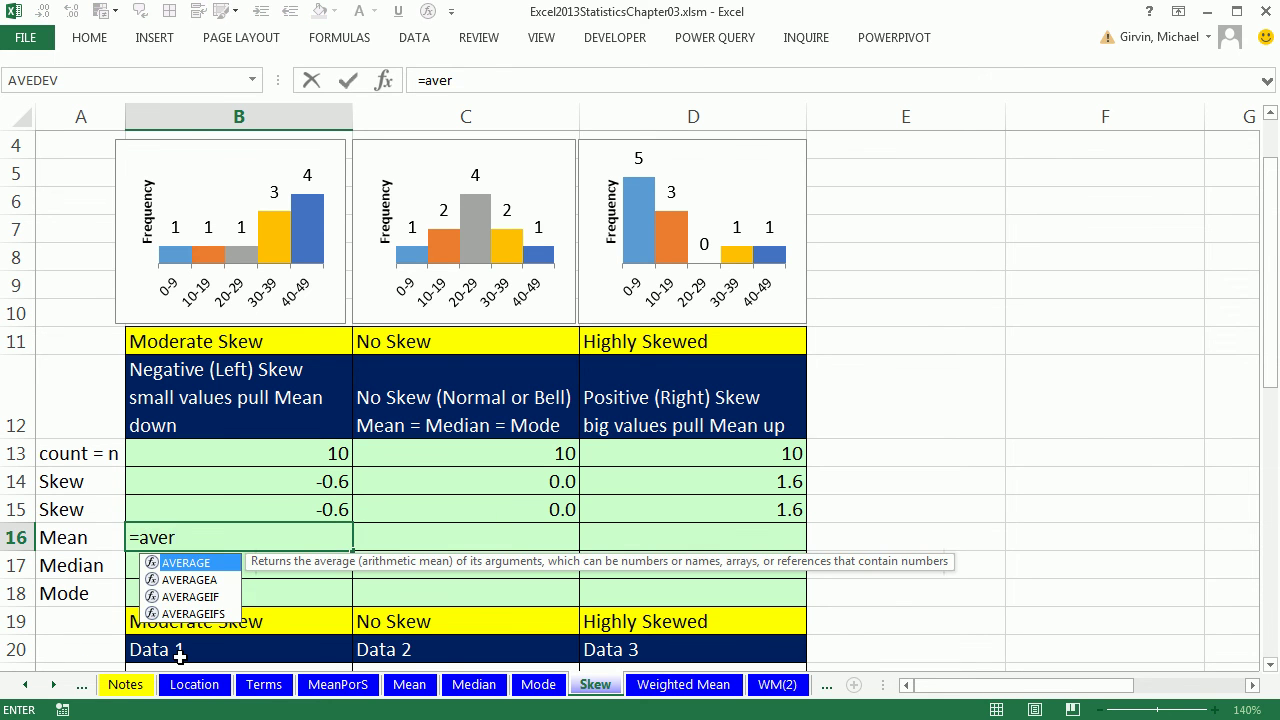
text(r)
key(Tab)
scroll(286, 541, down, 4)
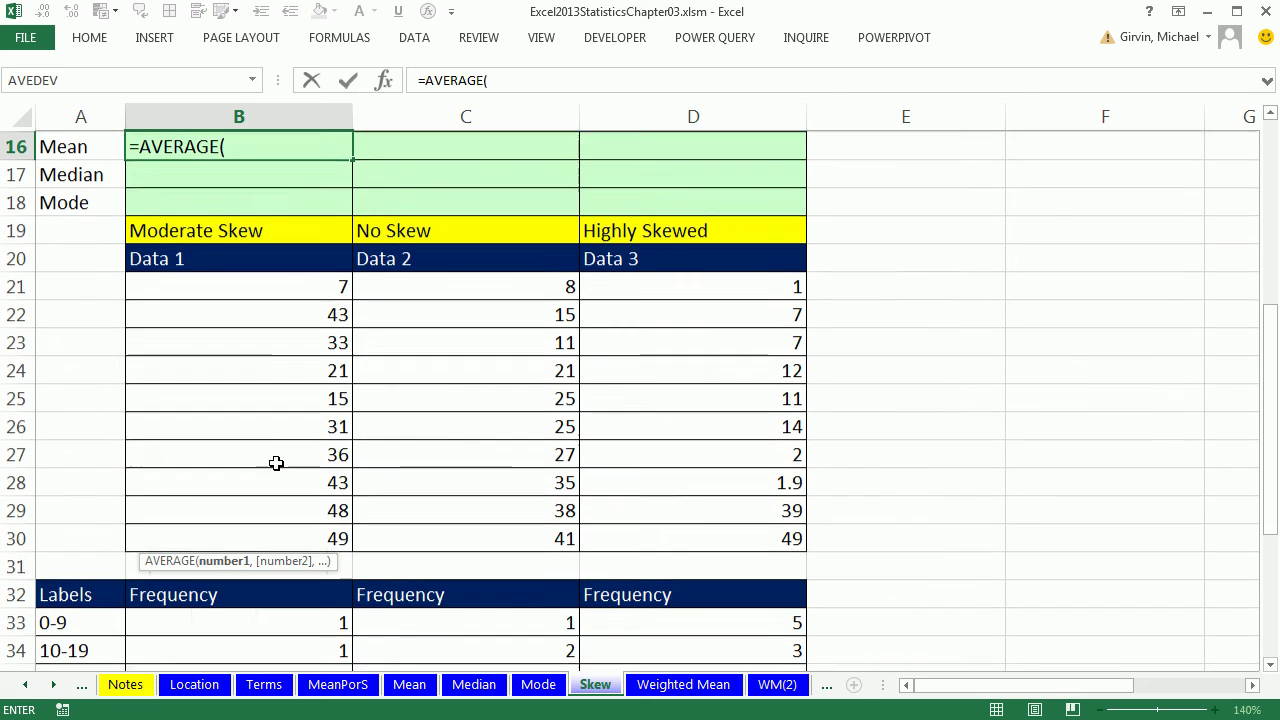
click(277, 287)
drag(274, 322, 279, 522)
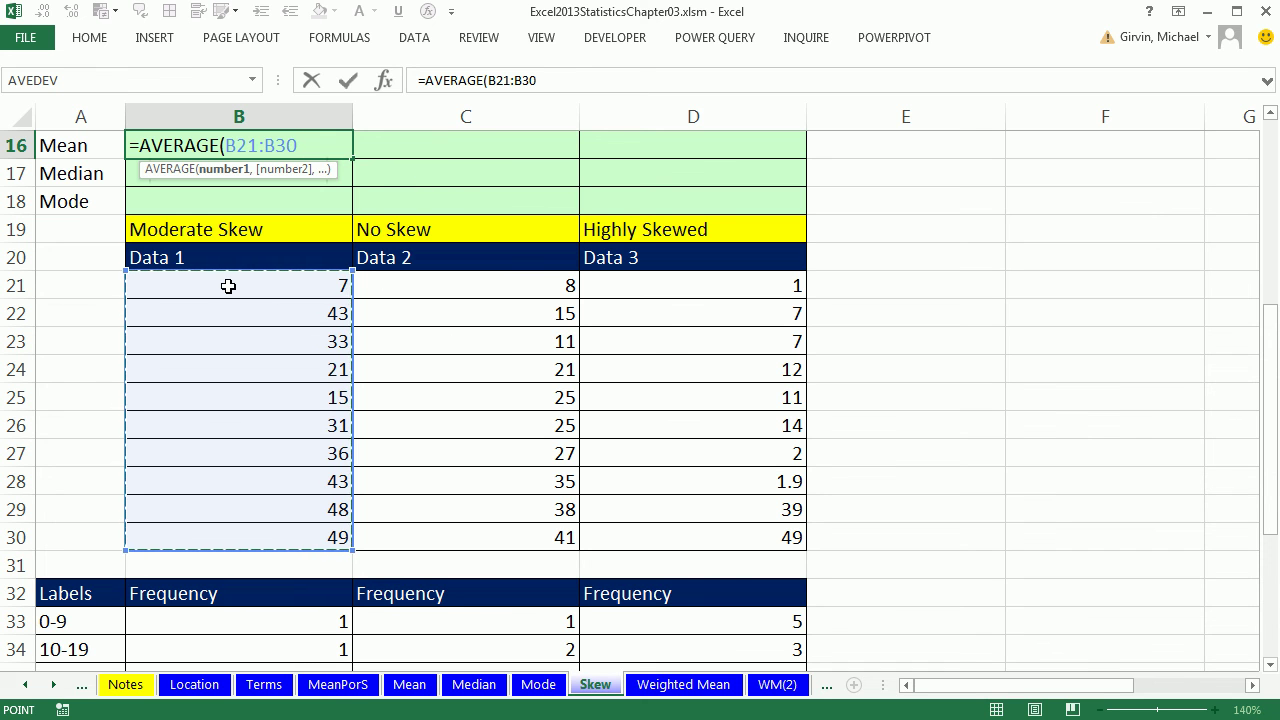
key(Return)
Step: Calculate the median of Data 1 in B17 with MEDIAN over B21:B30
text(=med)
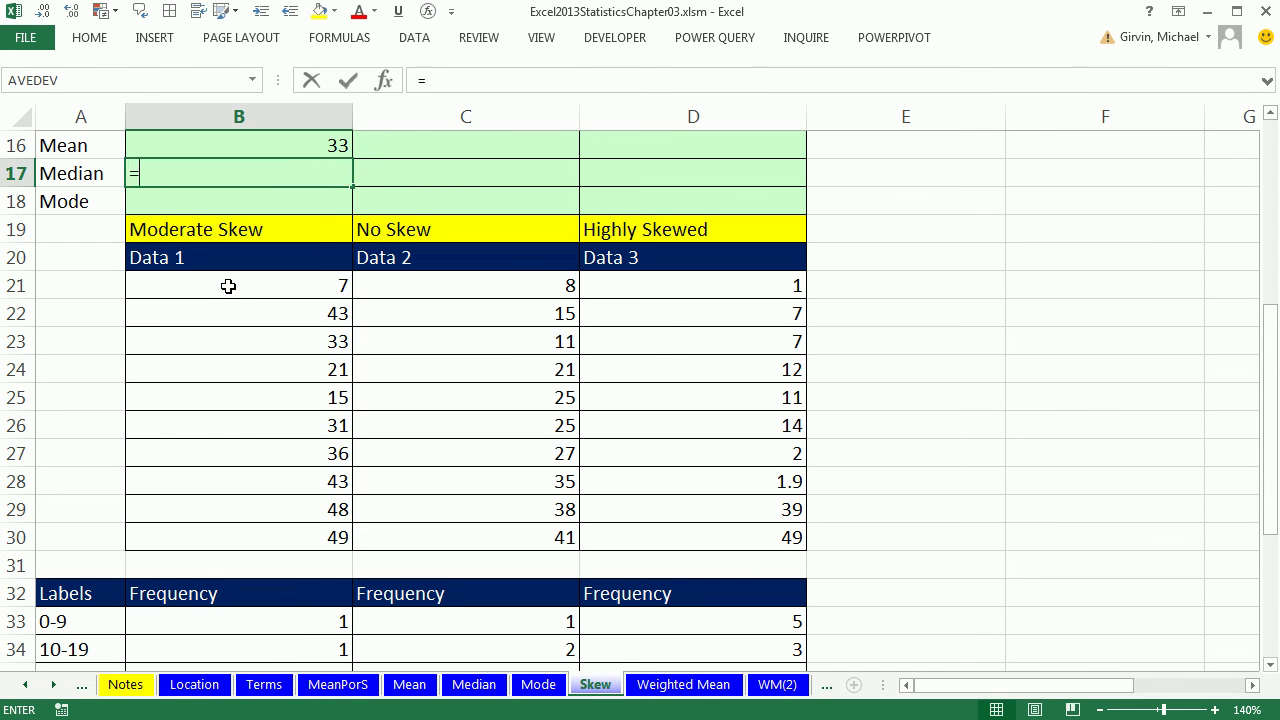
key(Tab)
drag(227, 286, 270, 530)
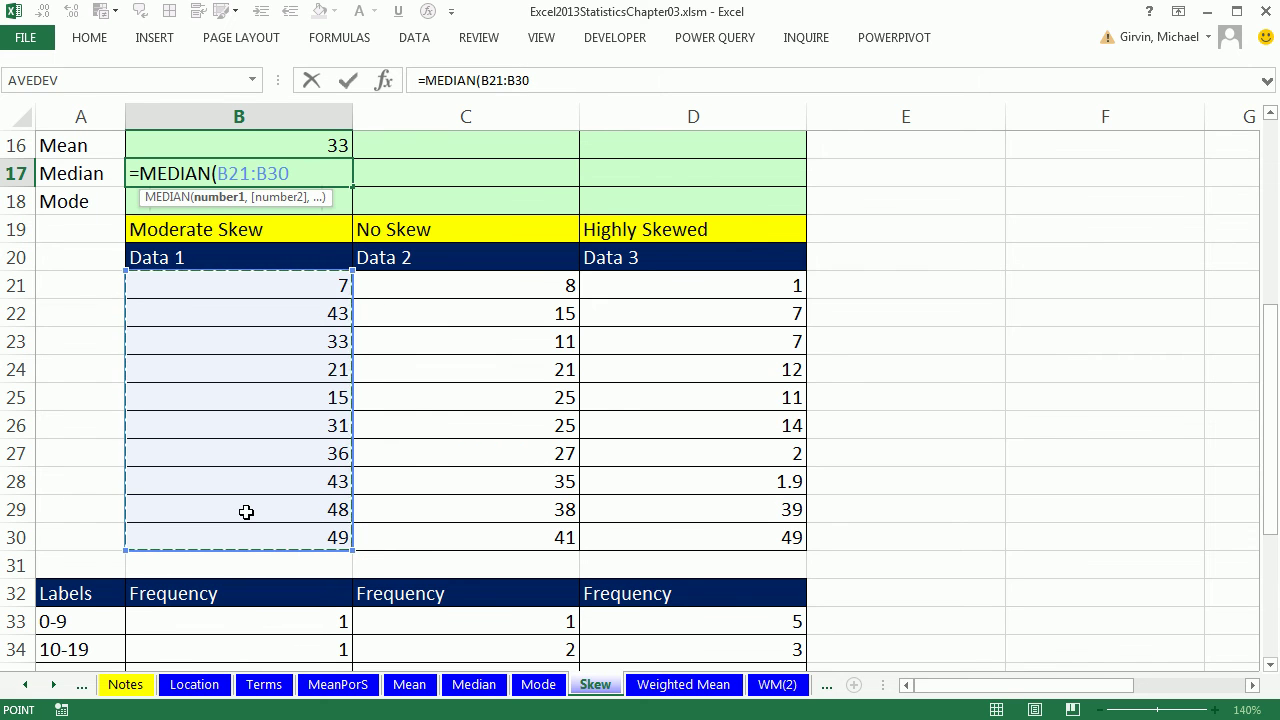
key(Return)
Step: Calculate the mode of Data 1 in B18 with MODE.SNGL over B21:B30
text(=mo)
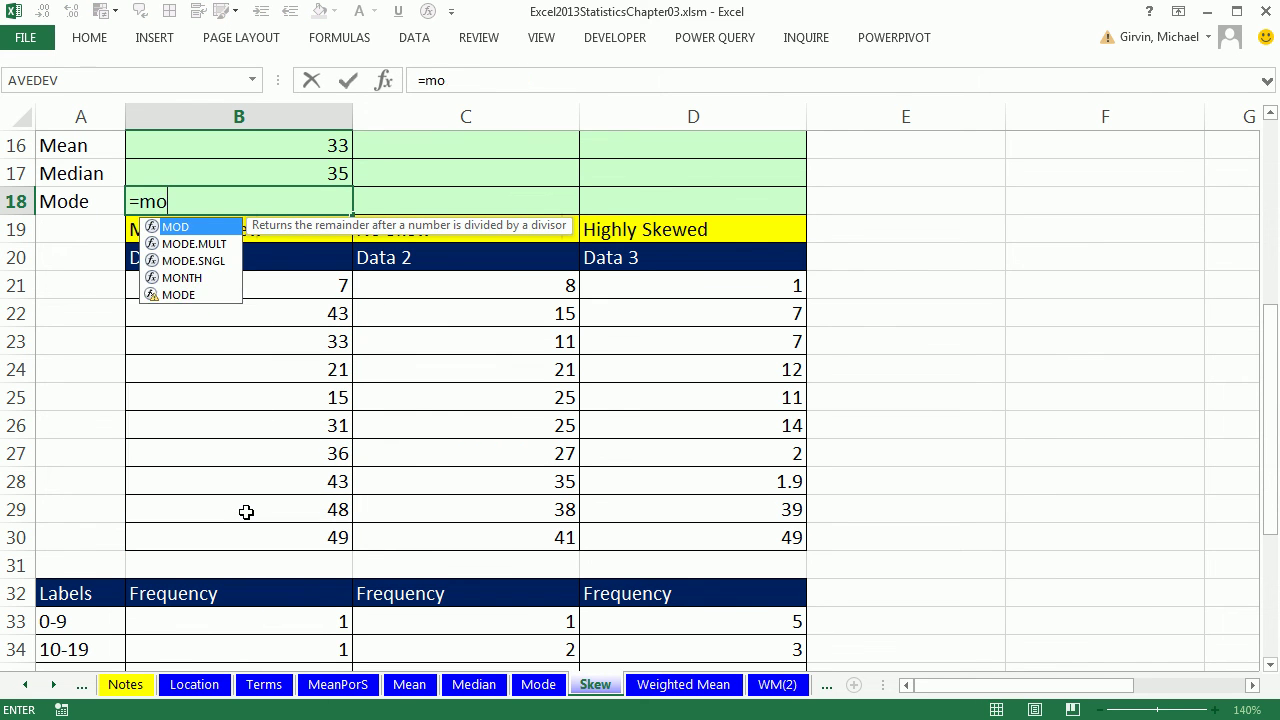
key(Down)
key(Down)
key(Tab)
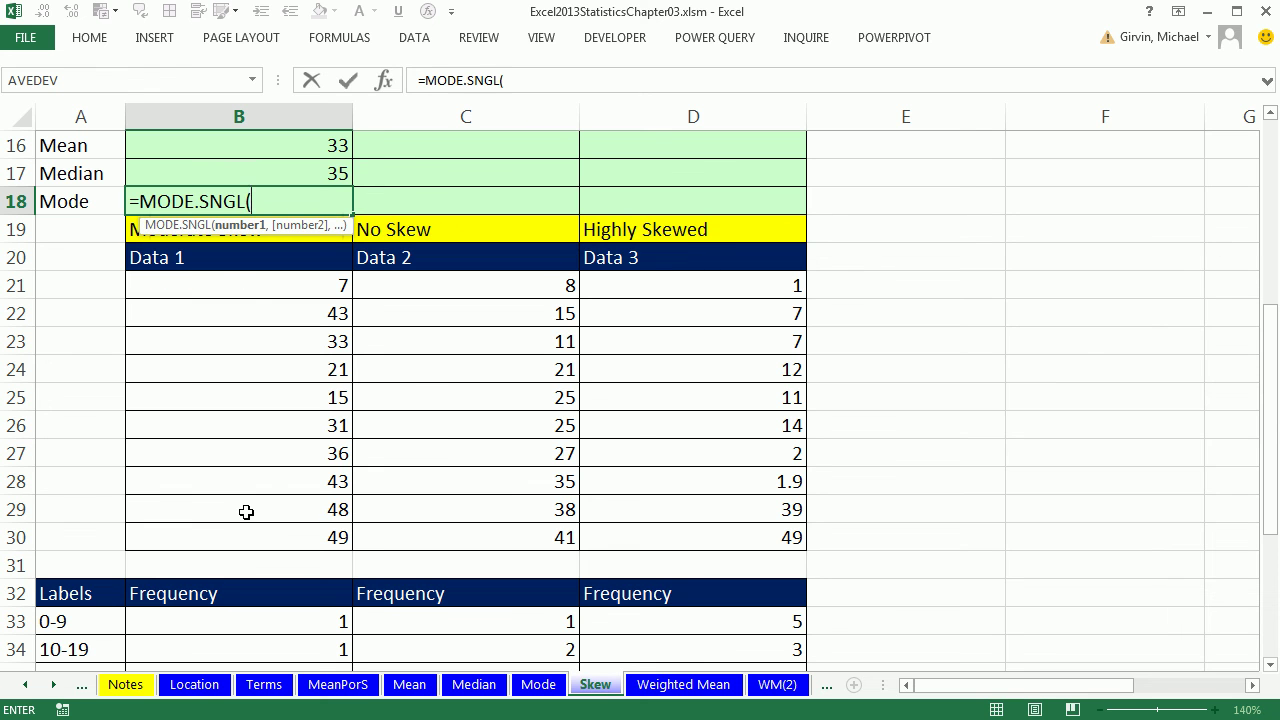
drag(255, 294, 274, 520)
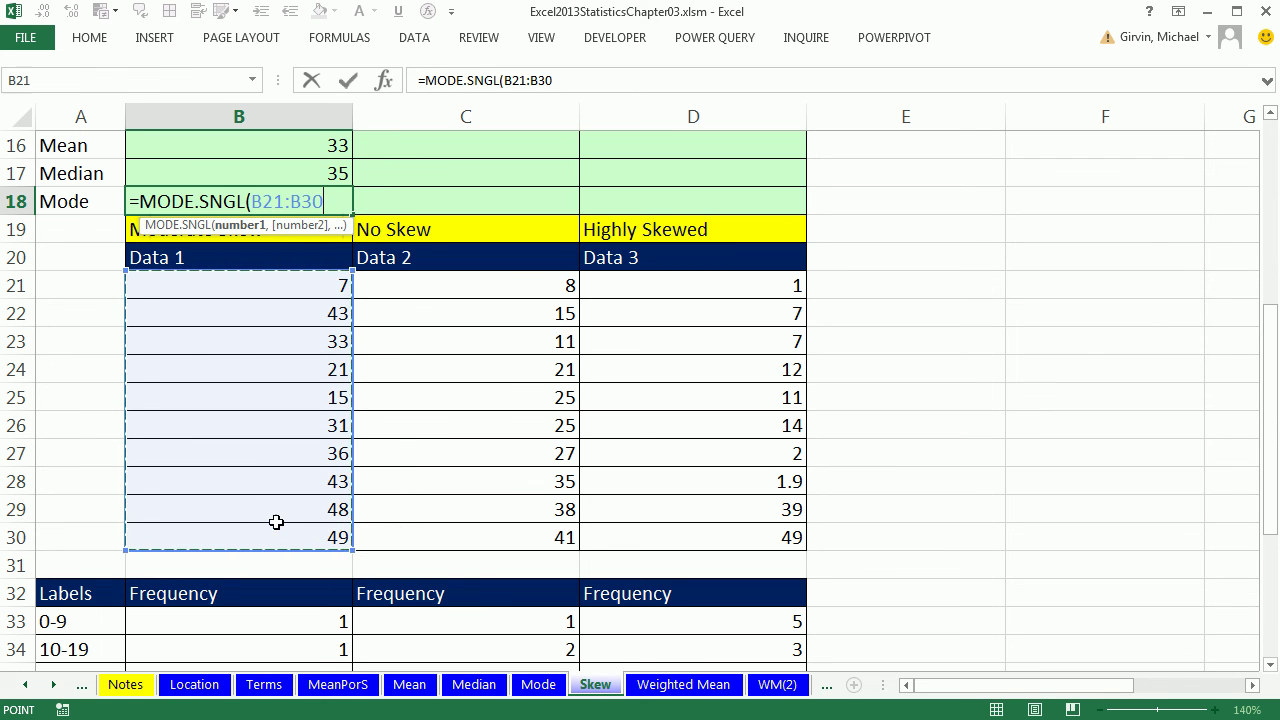
key(Return)
Step: Copy the mean, median and mode formulas from B16:B18 across to columns C and D, and check the ranges in D18 and D16
scroll(268, 330, up, 1)
drag(314, 237, 763, 284)
click(763, 284)
double_click(763, 284)
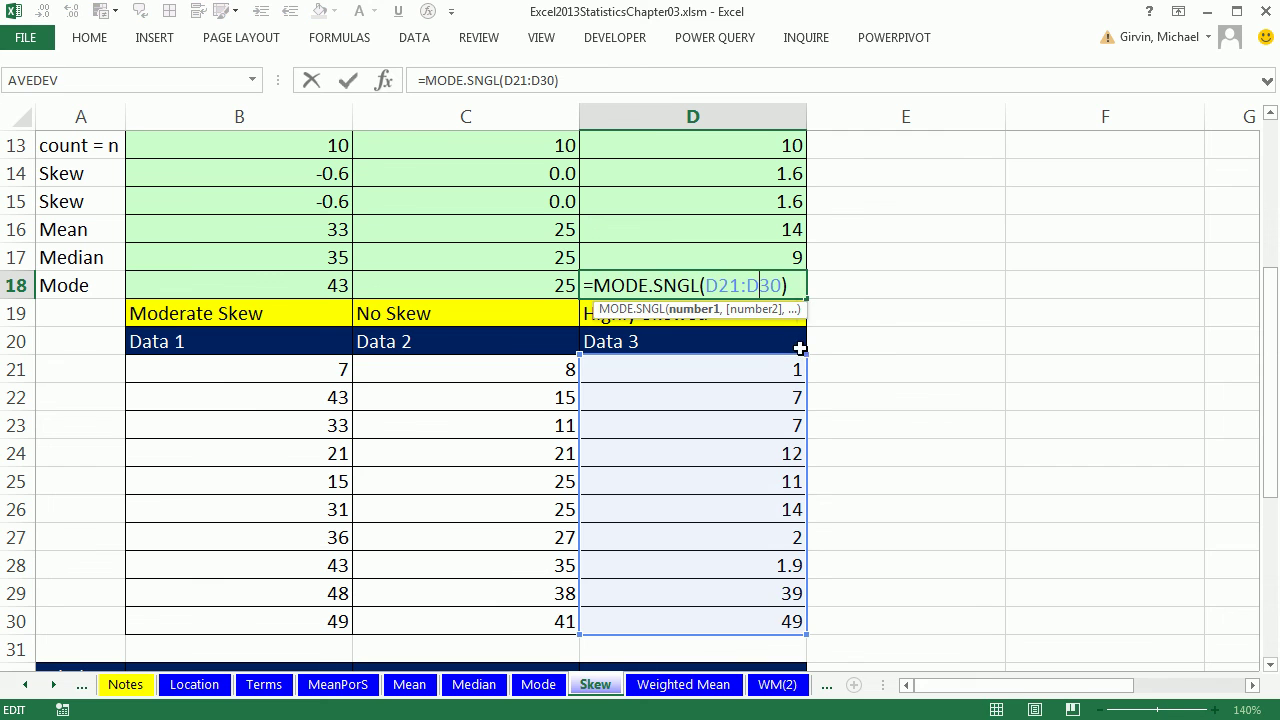
key(Escape)
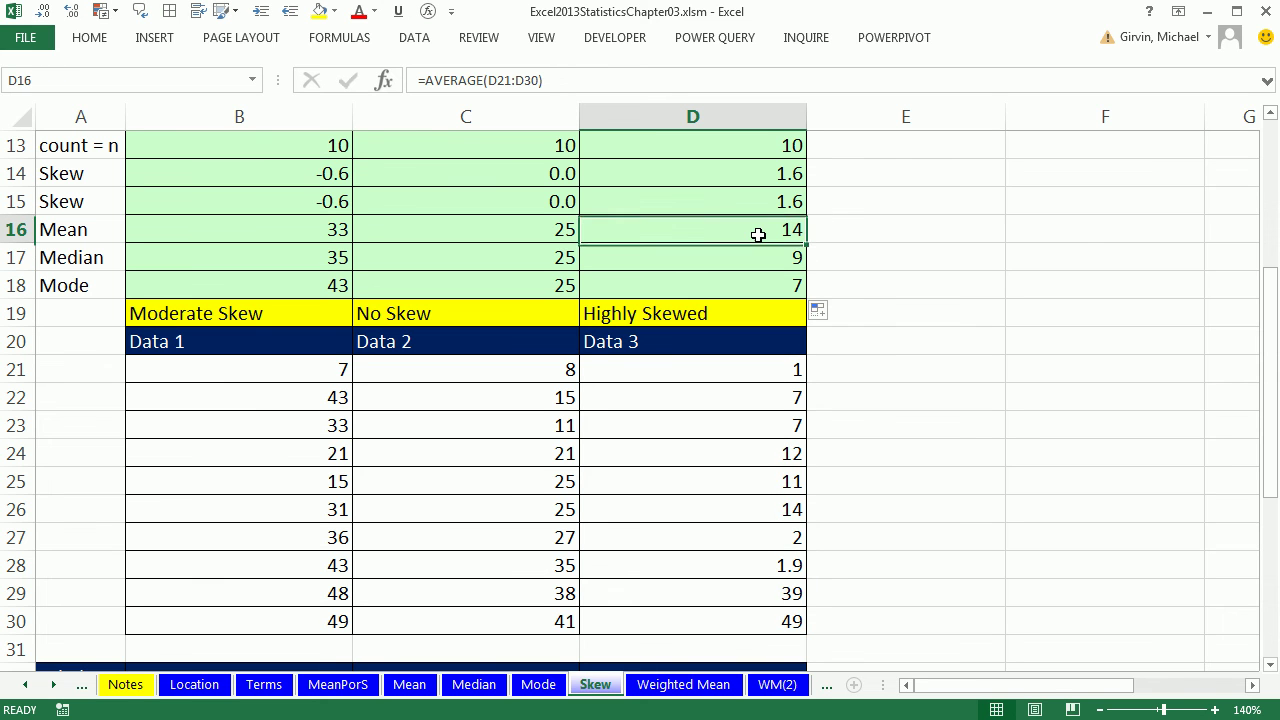
double_click(754, 229)
key(Escape)
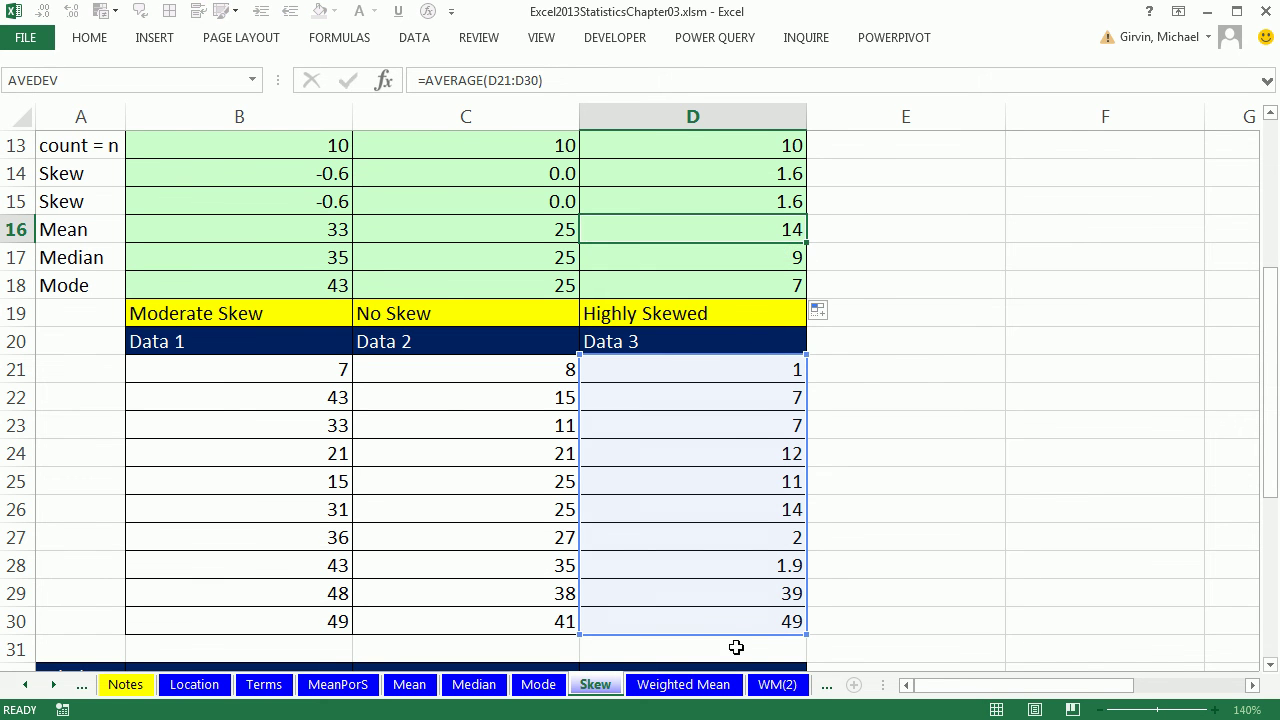
scroll(731, 614, up, 3)
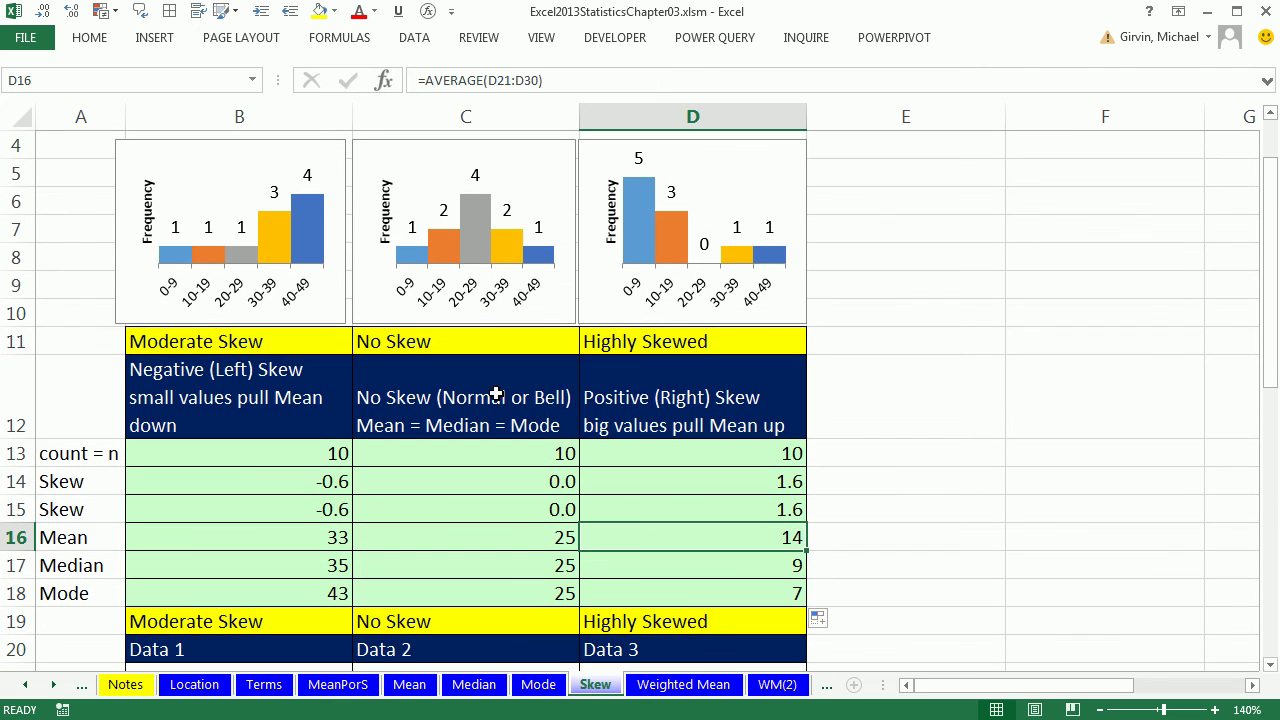